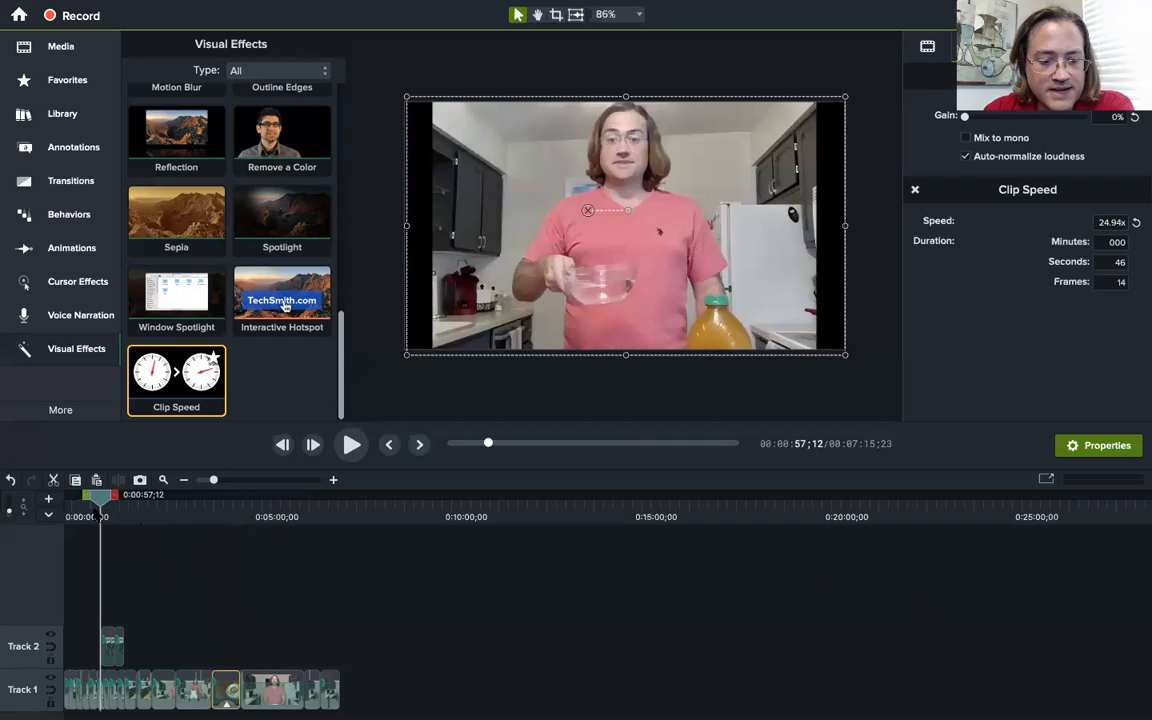
Look through the visual effects library and play the video from about 0:00:43 to the bowl scene at about 0:00:58.
left_click(91, 515)
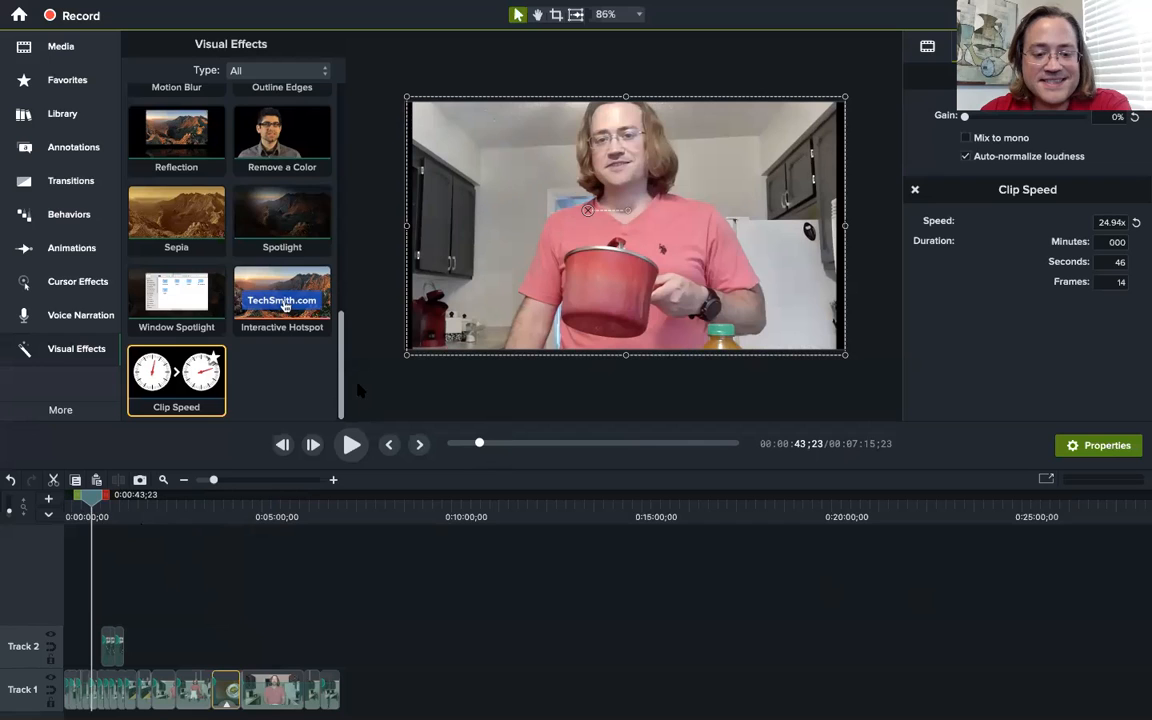
left_click_drag(340, 392, 313, 150)
scroll(314, 232, "down", 8)
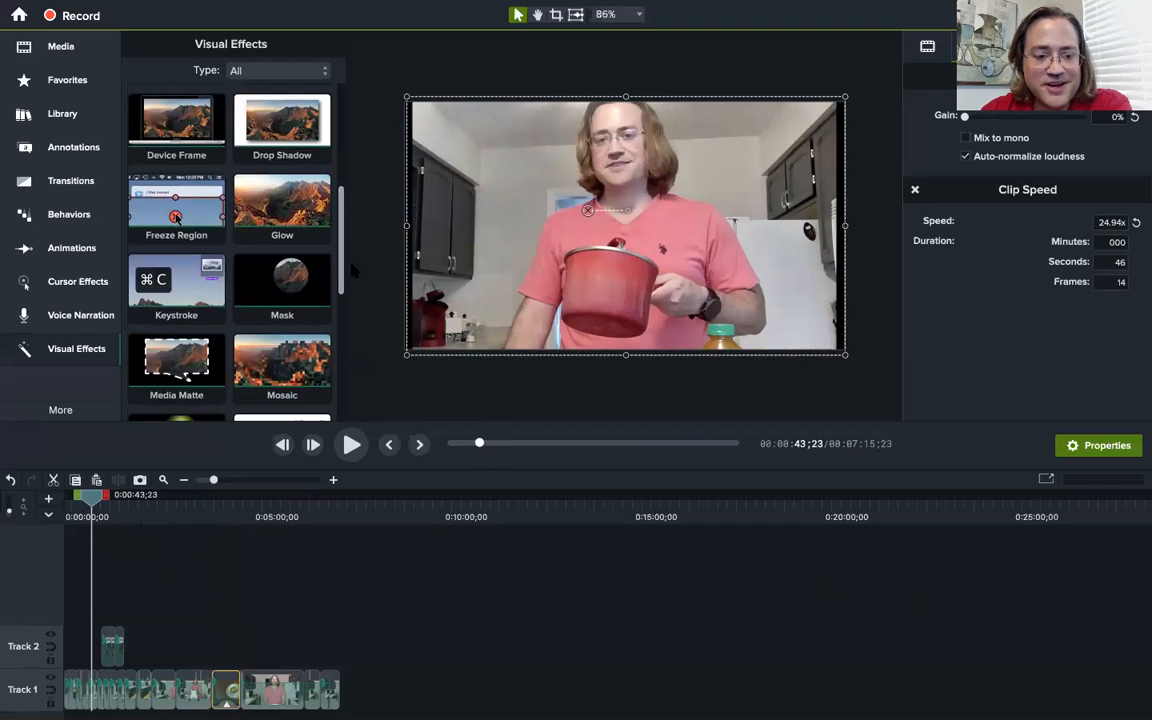
scroll(351, 308, "down", 5)
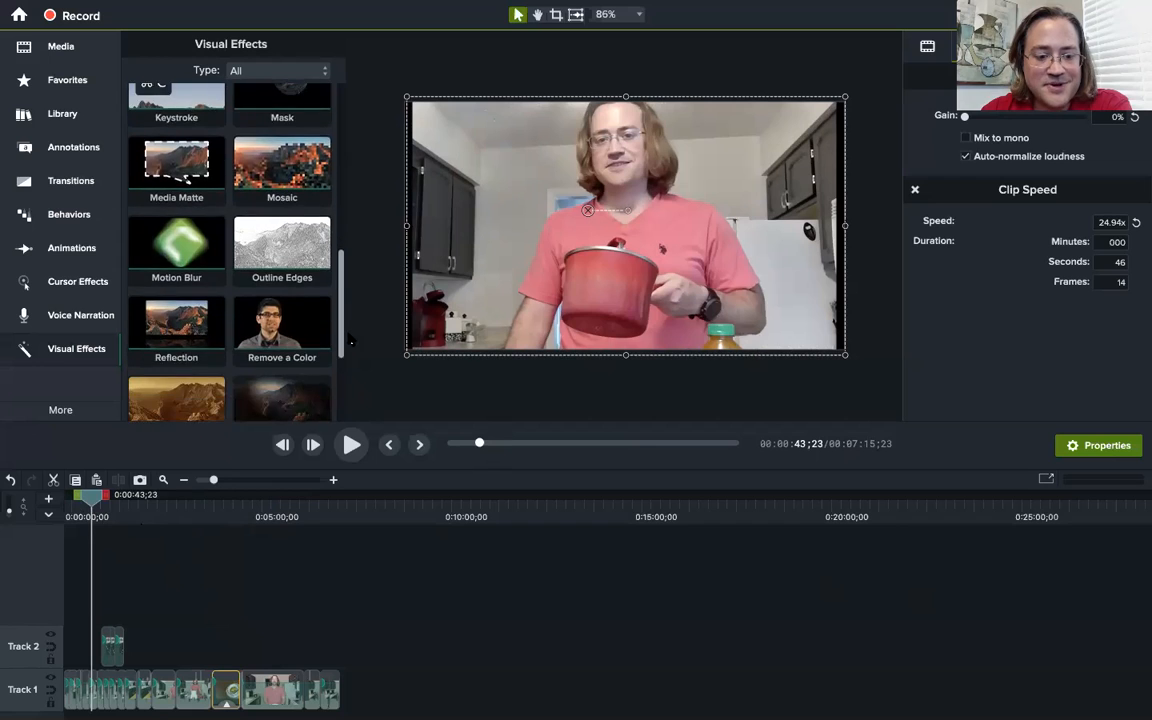
scroll(347, 376, "down", 2)
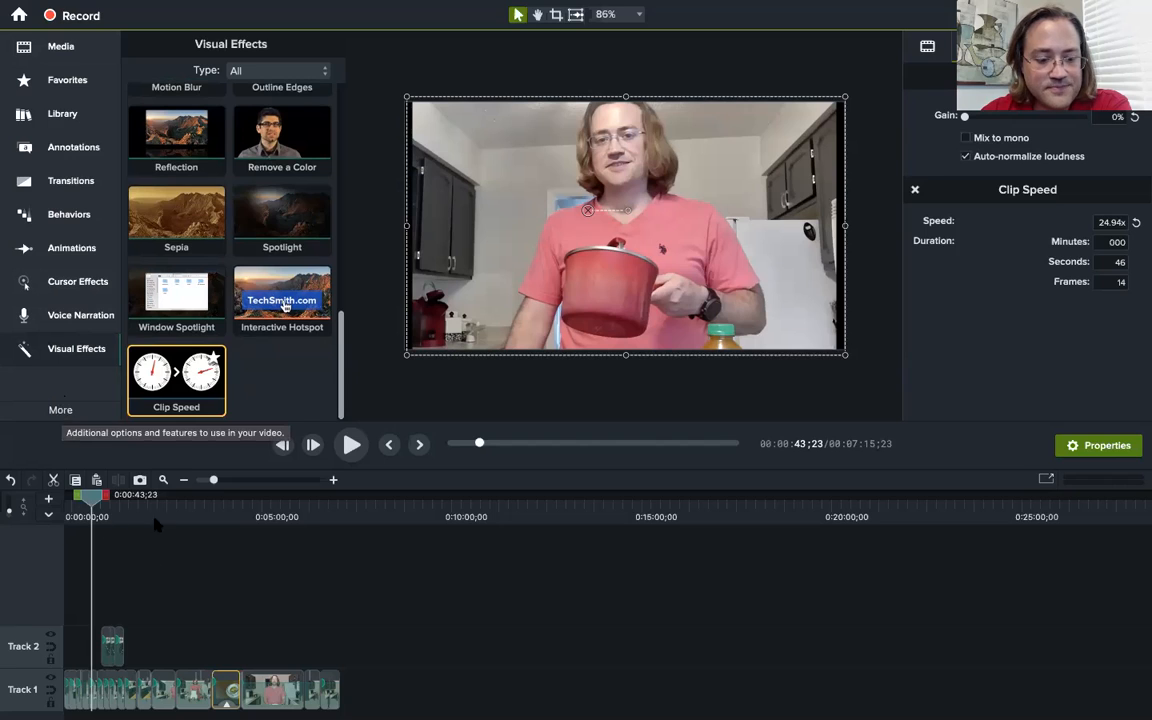
left_click(352, 451)
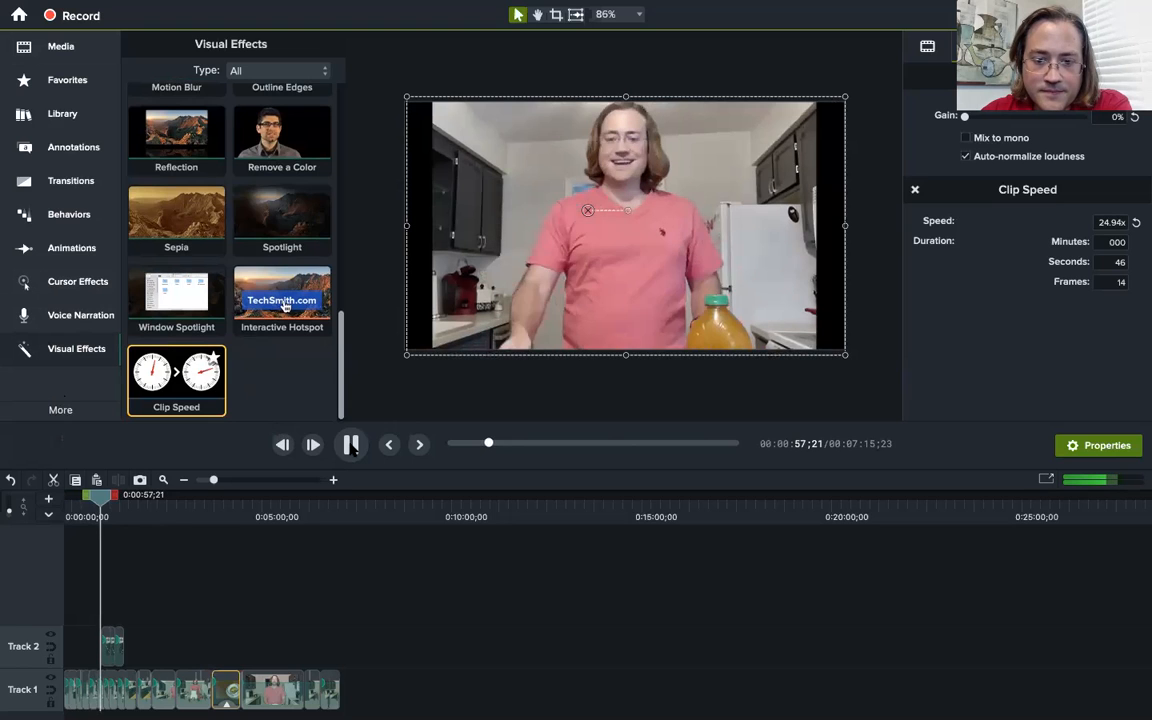
left_click(351, 446)
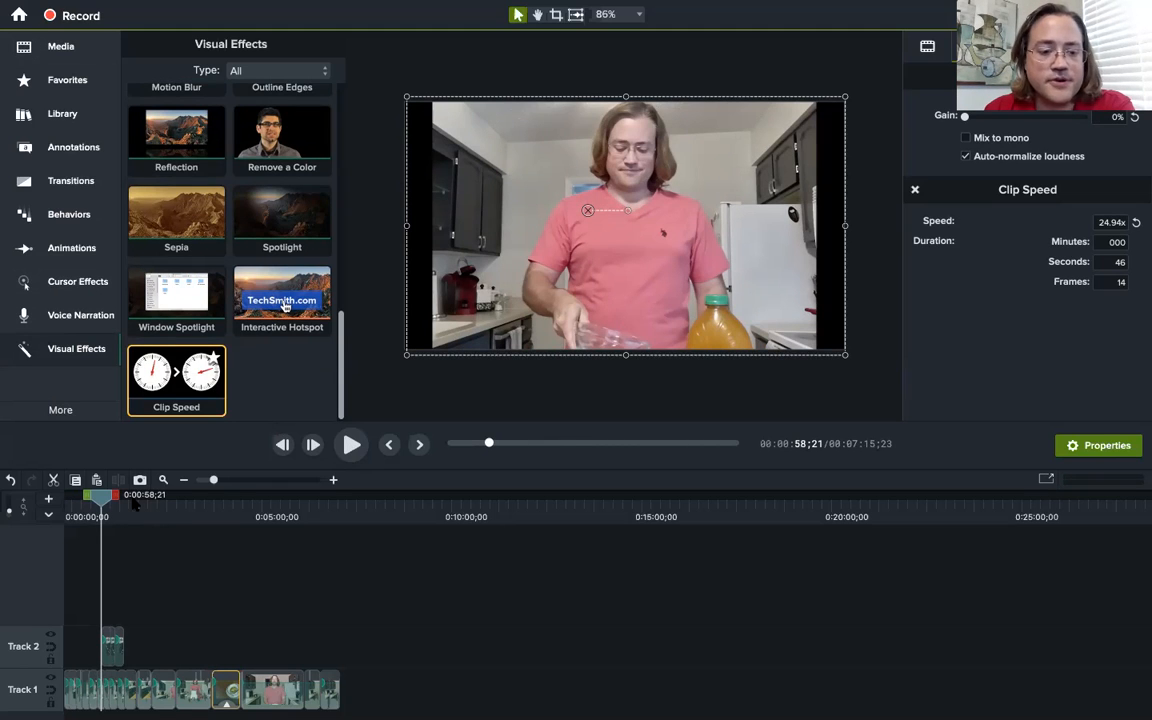
Open the annotation callouts and zoom the timeline in around the first clip on Track 2.
left_click(74, 150)
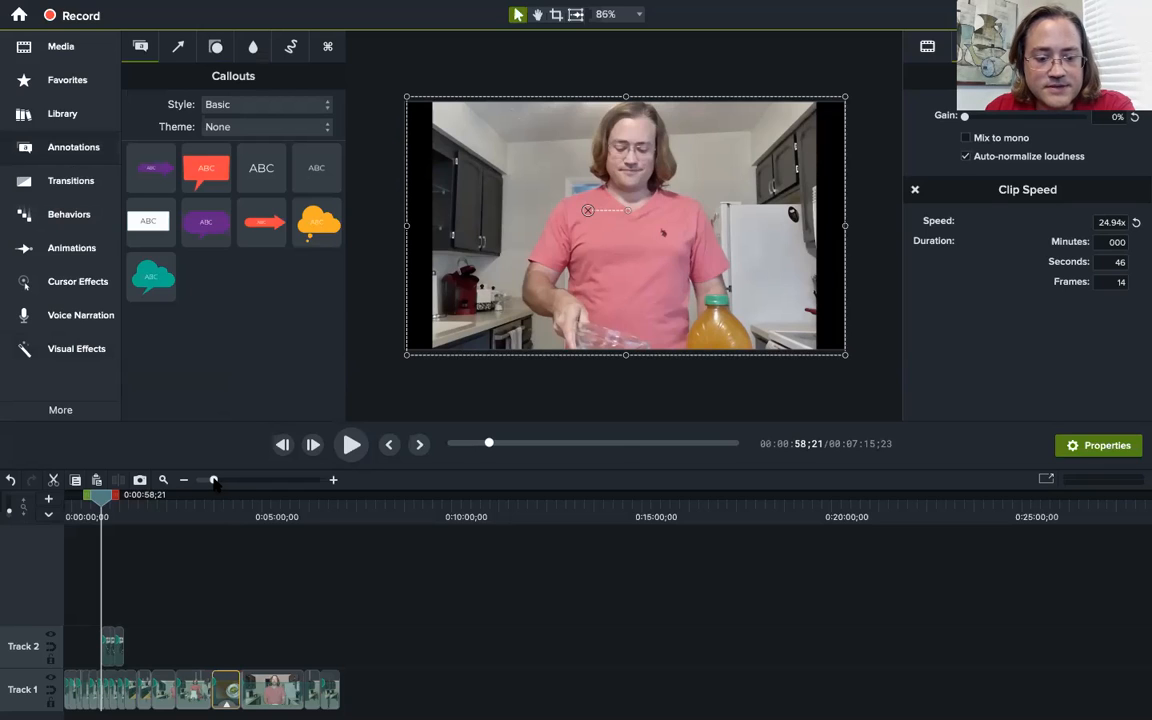
left_click_drag(214, 481, 235, 481)
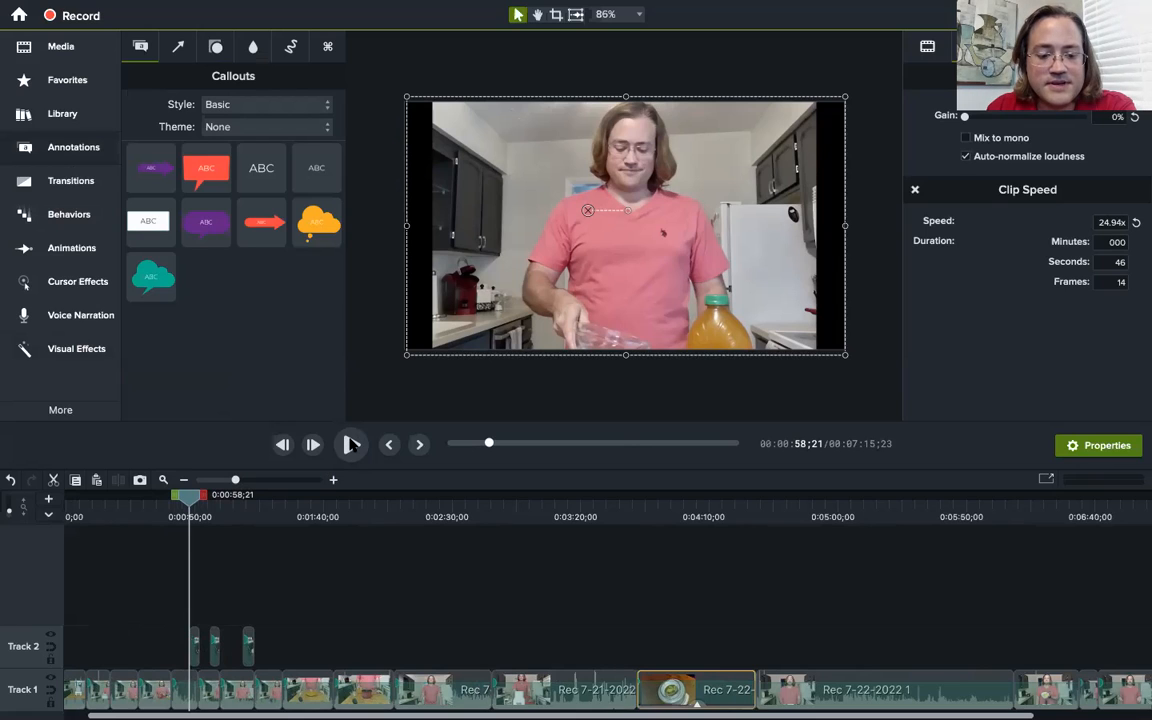
left_click(350, 444)
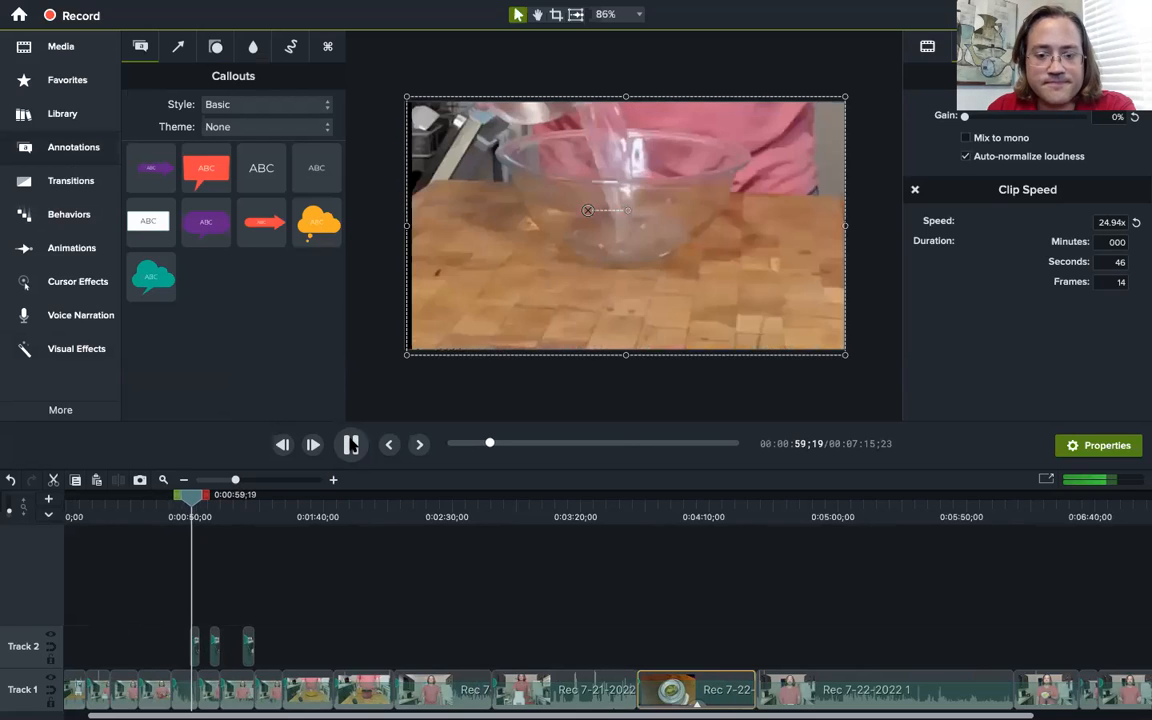
left_click(351, 444)
left_click(195, 646)
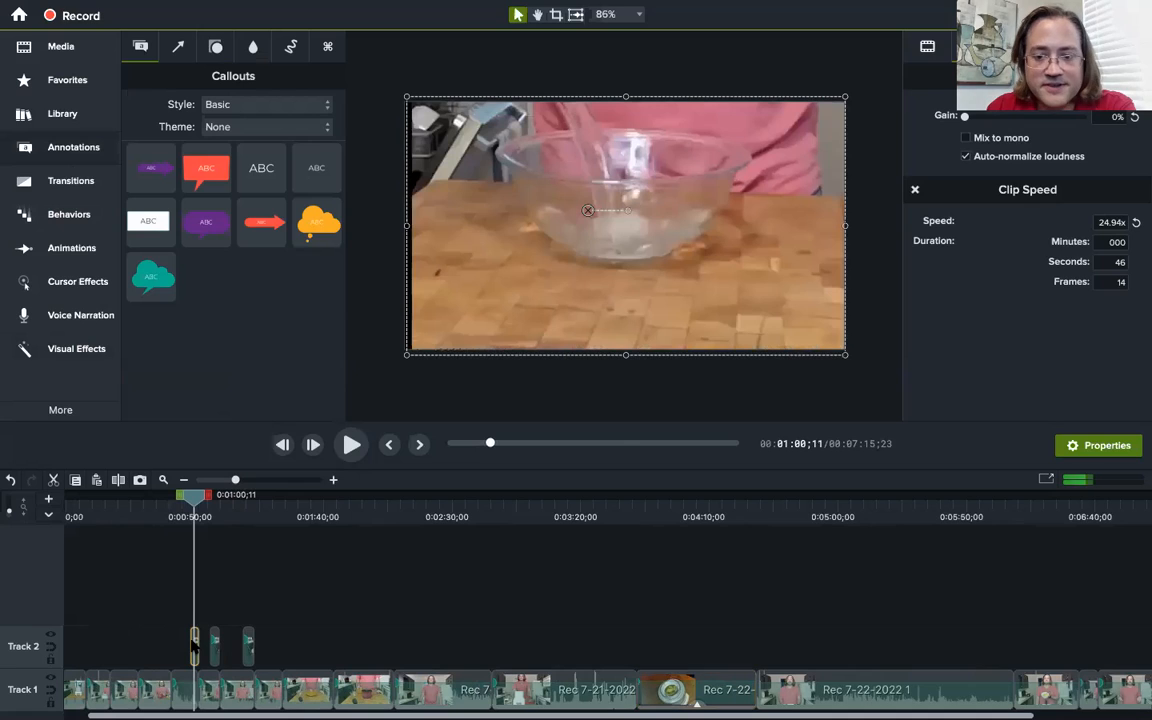
double_click(195, 647)
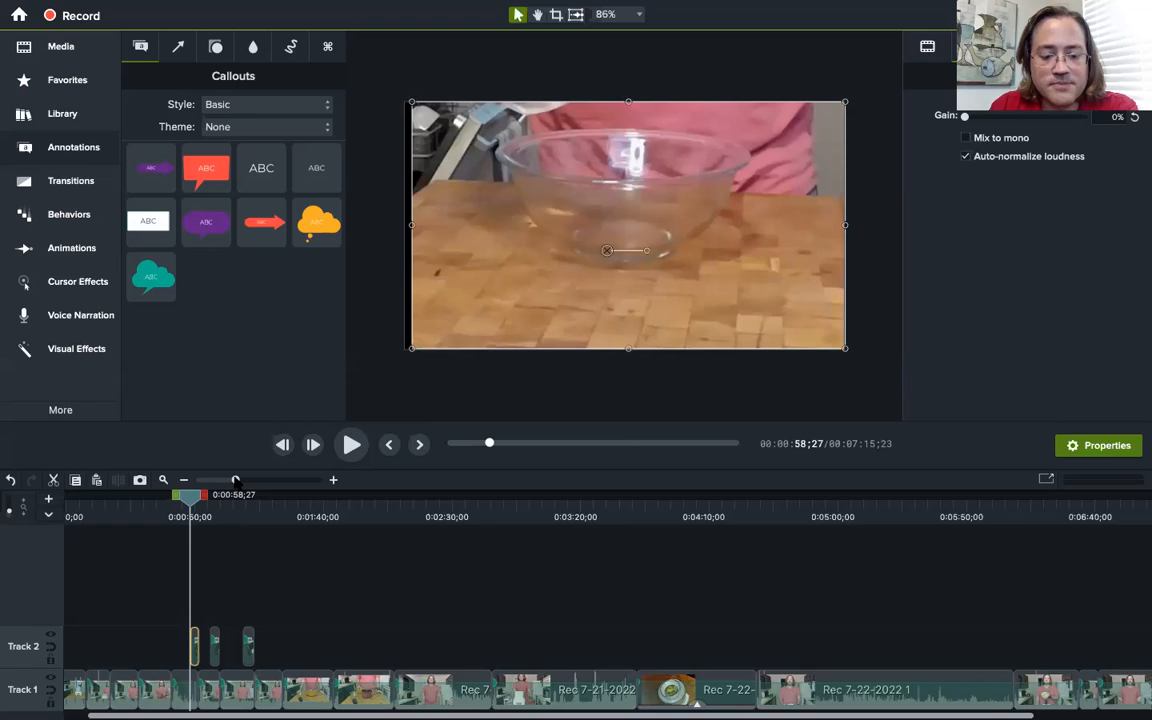
left_click_drag(235, 480, 253, 481)
left_click(265, 480)
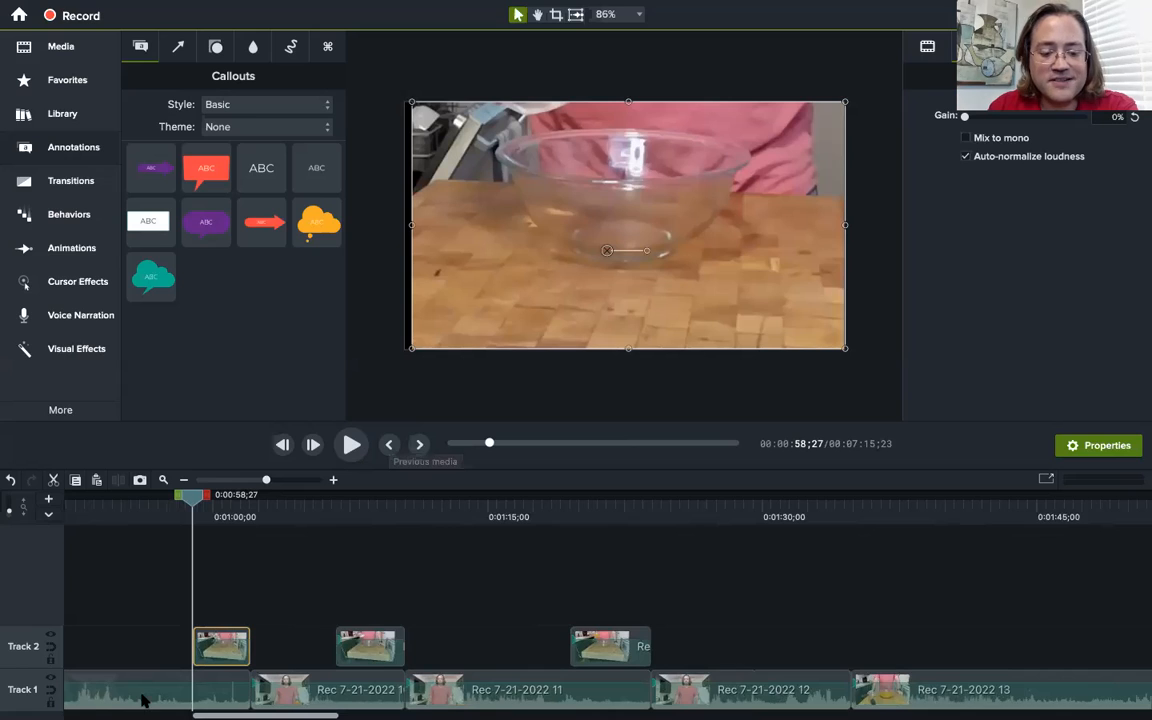
mouse_move(220, 648)
left_mouse_down()
mouse_move(200, 651)
mouse_move(222, 651)
left_mouse_up()
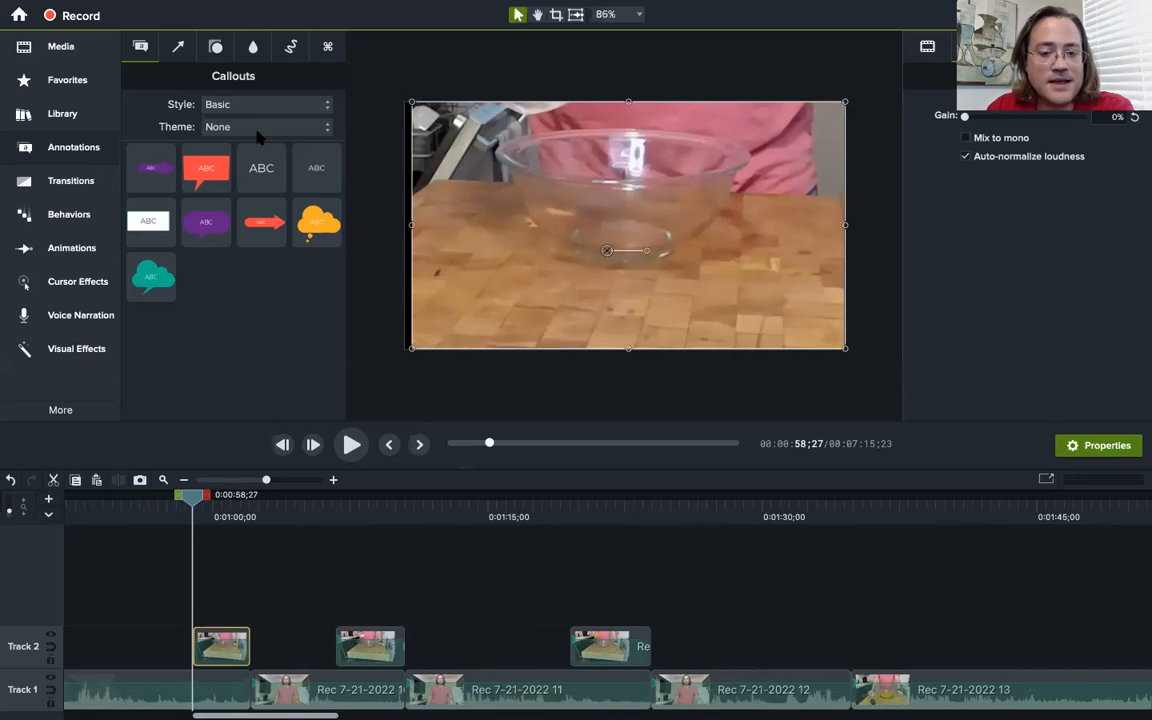
Play the footage leading up to the first Track 2 clip and park the playhead at 0:00:56;10.
left_click_drag(191, 500, 168, 500)
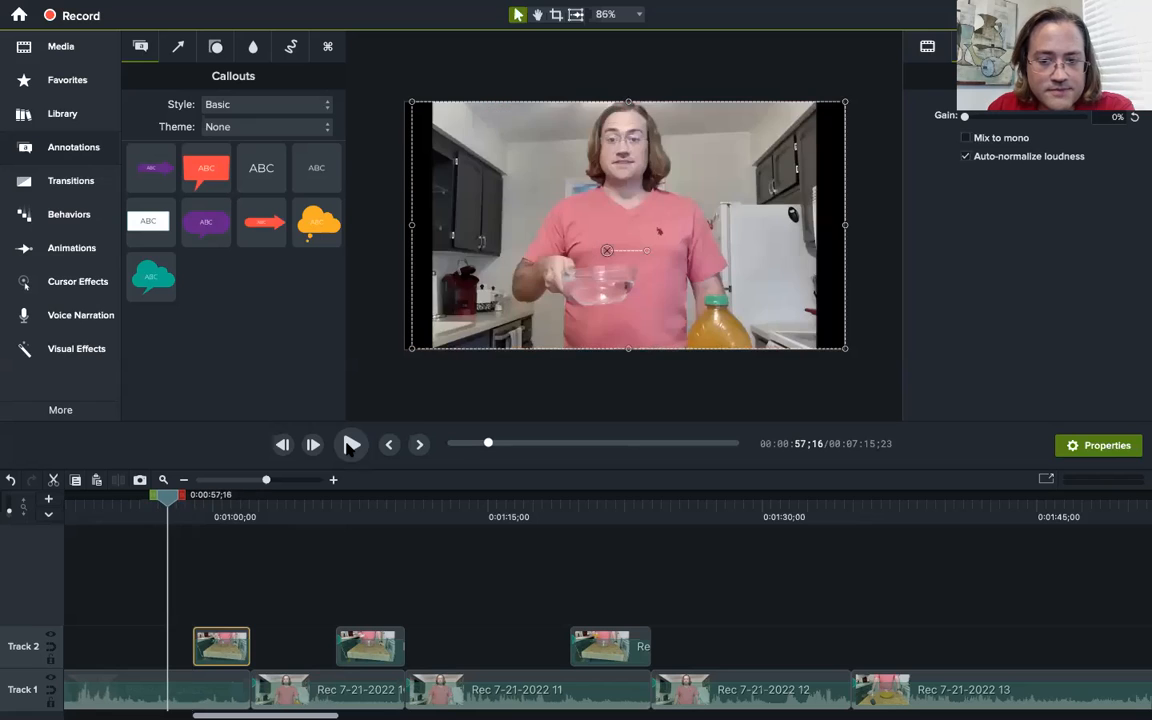
left_click(350, 445)
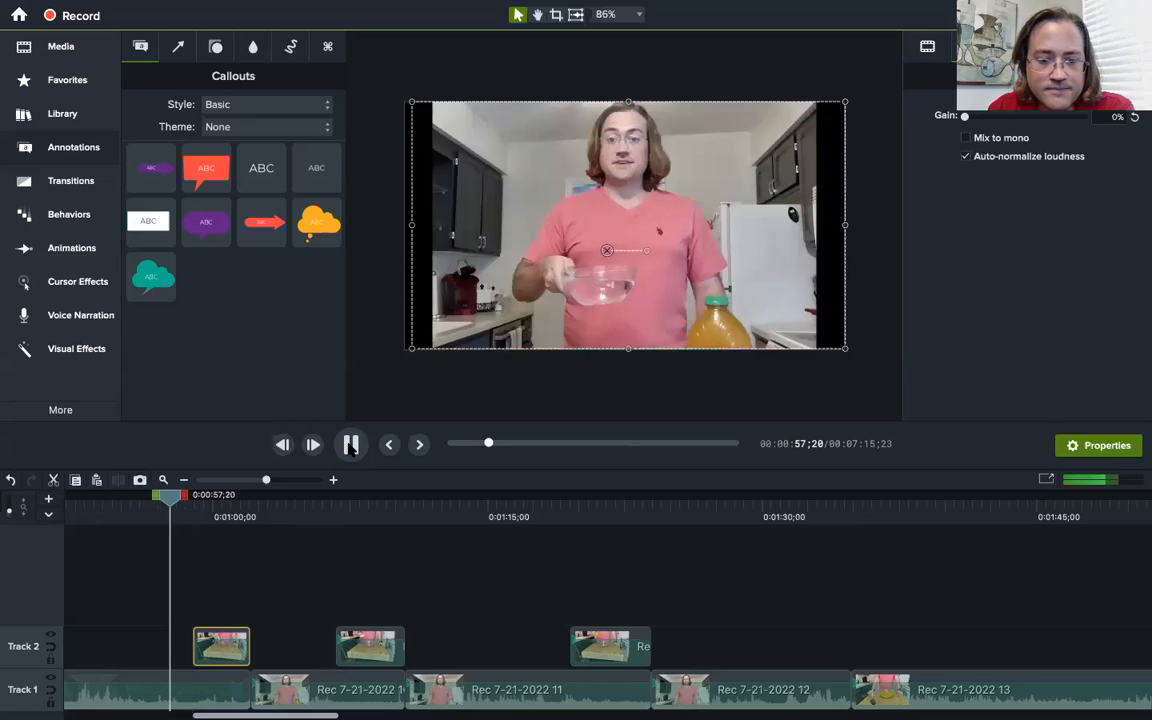
left_click(150, 511)
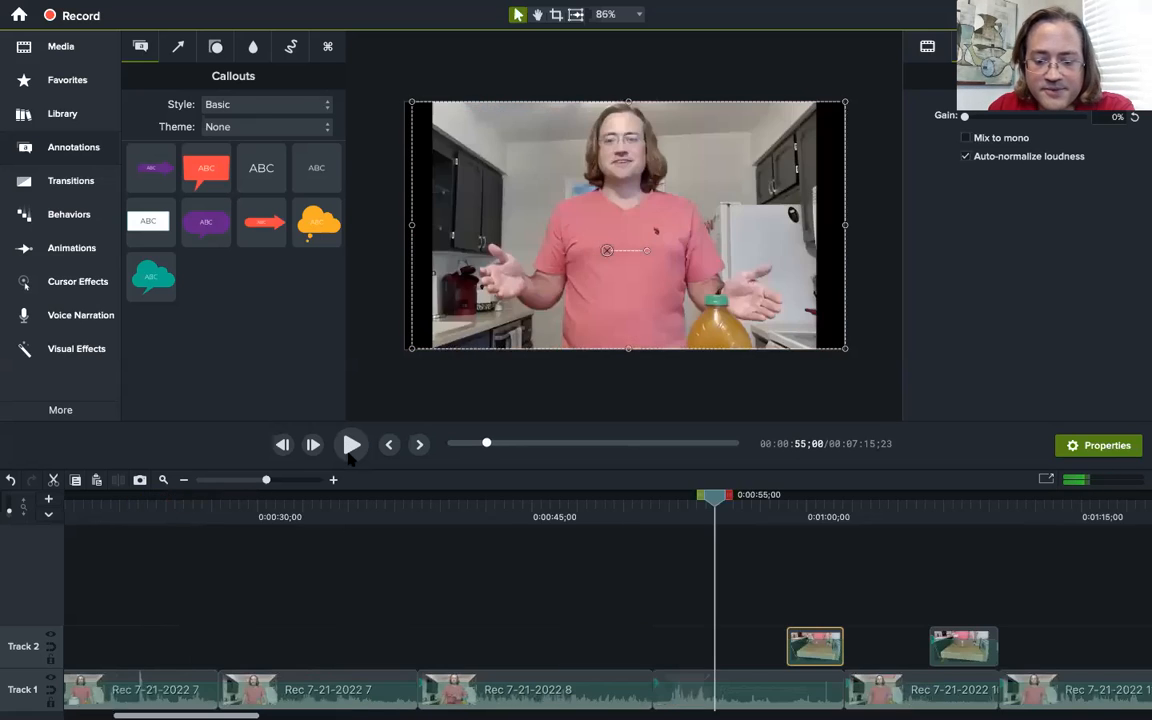
left_click(350, 446)
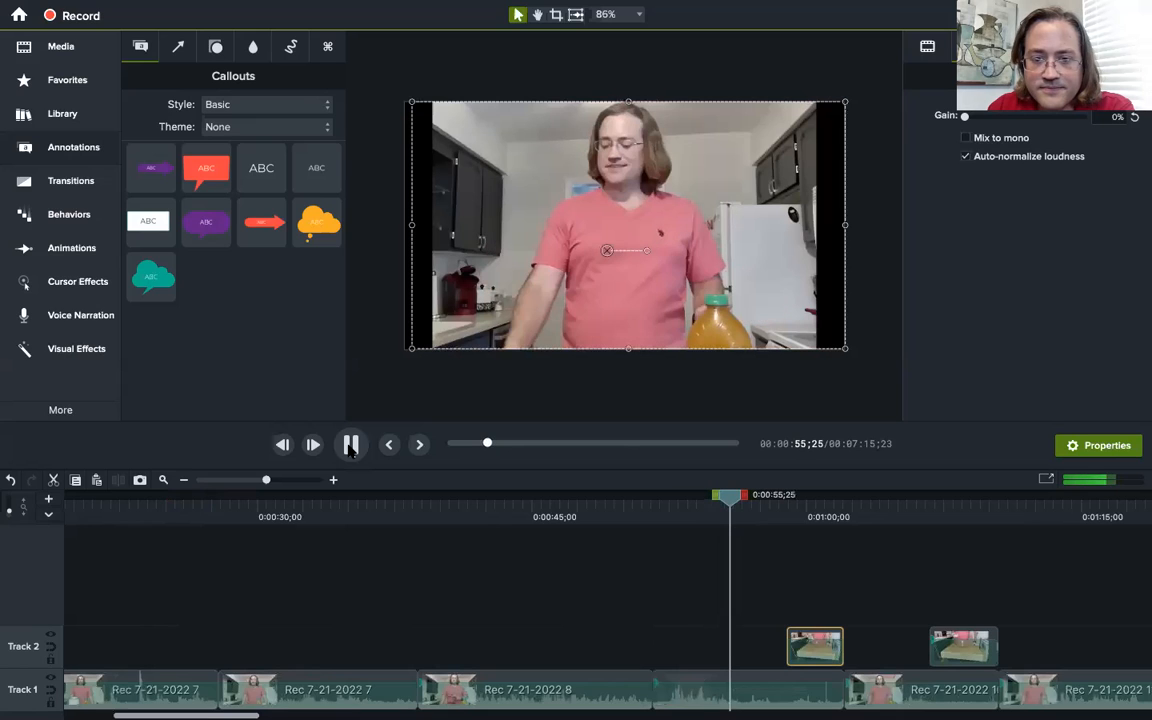
left_click(350, 446)
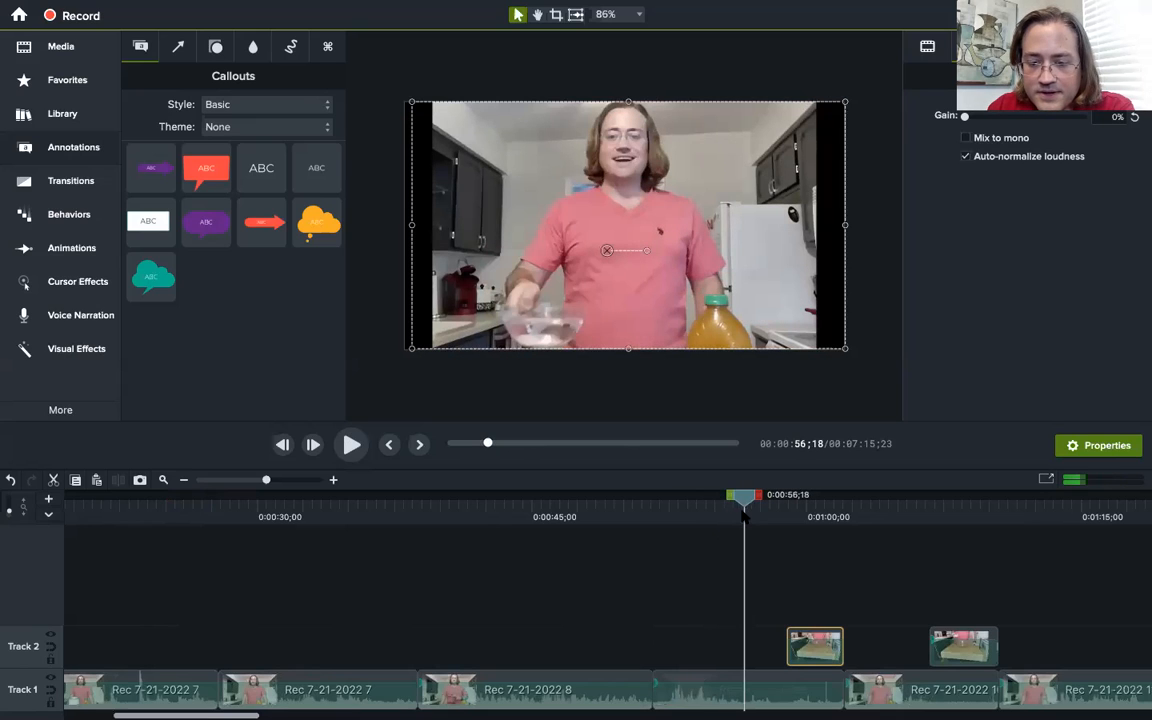
left_click_drag(742, 505, 739, 505)
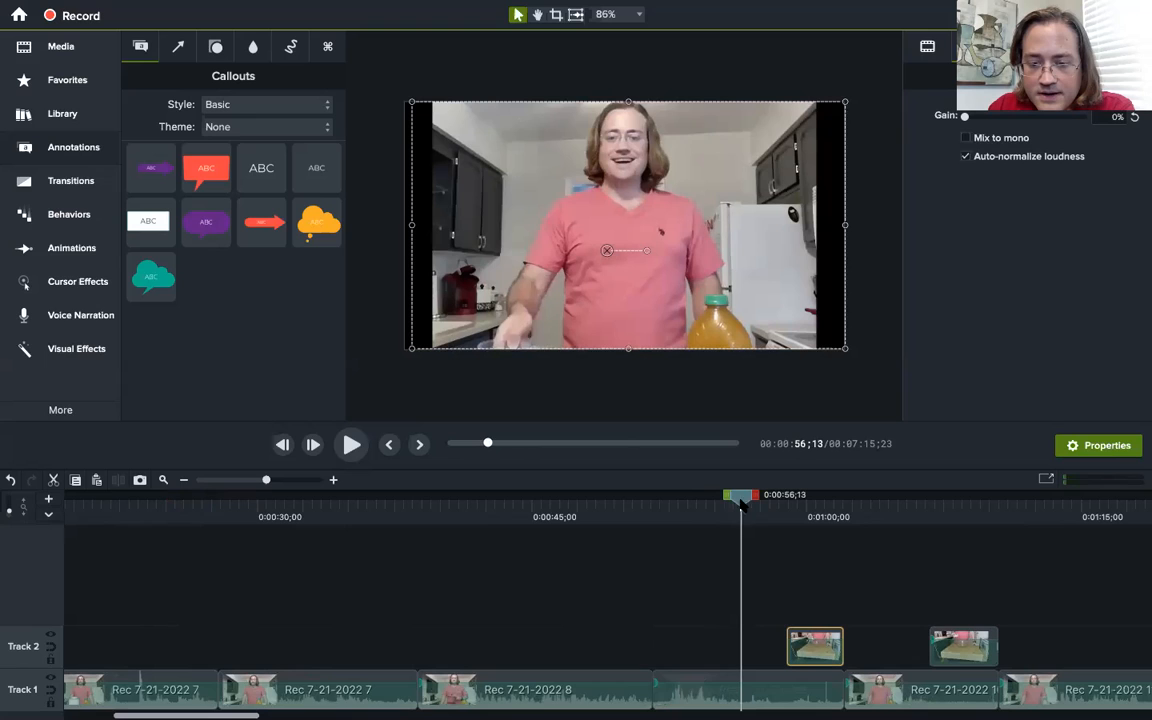
mouse_move(224, 12)
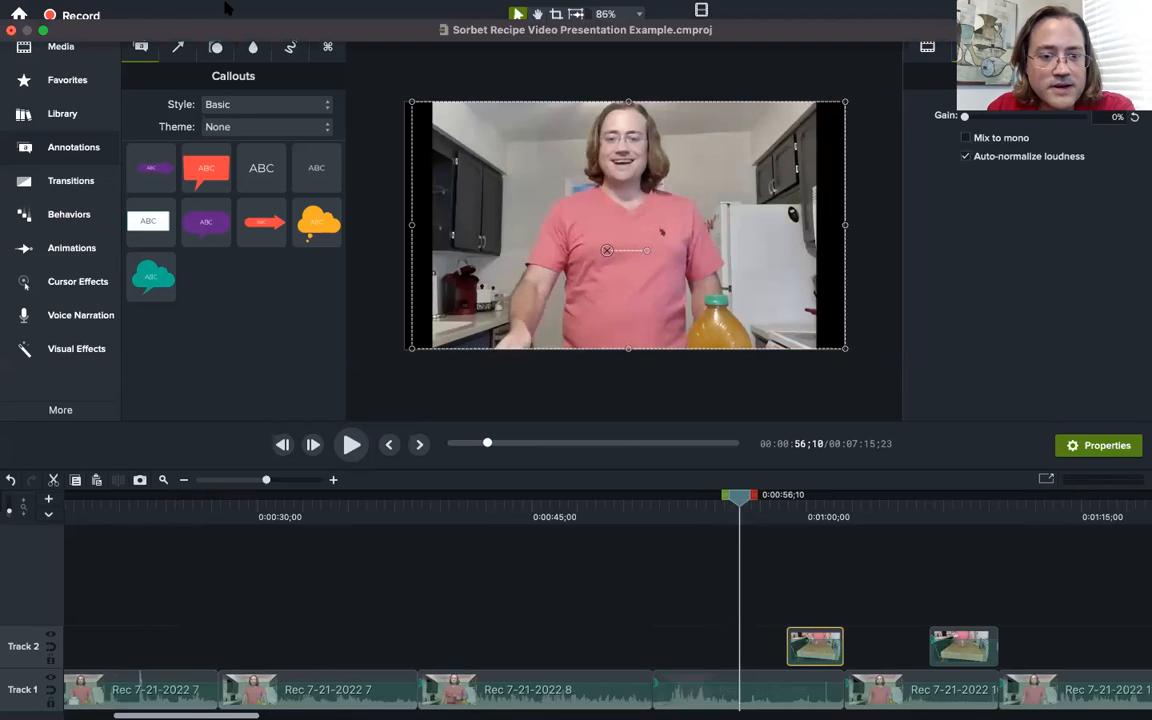
left_click(188, 14)
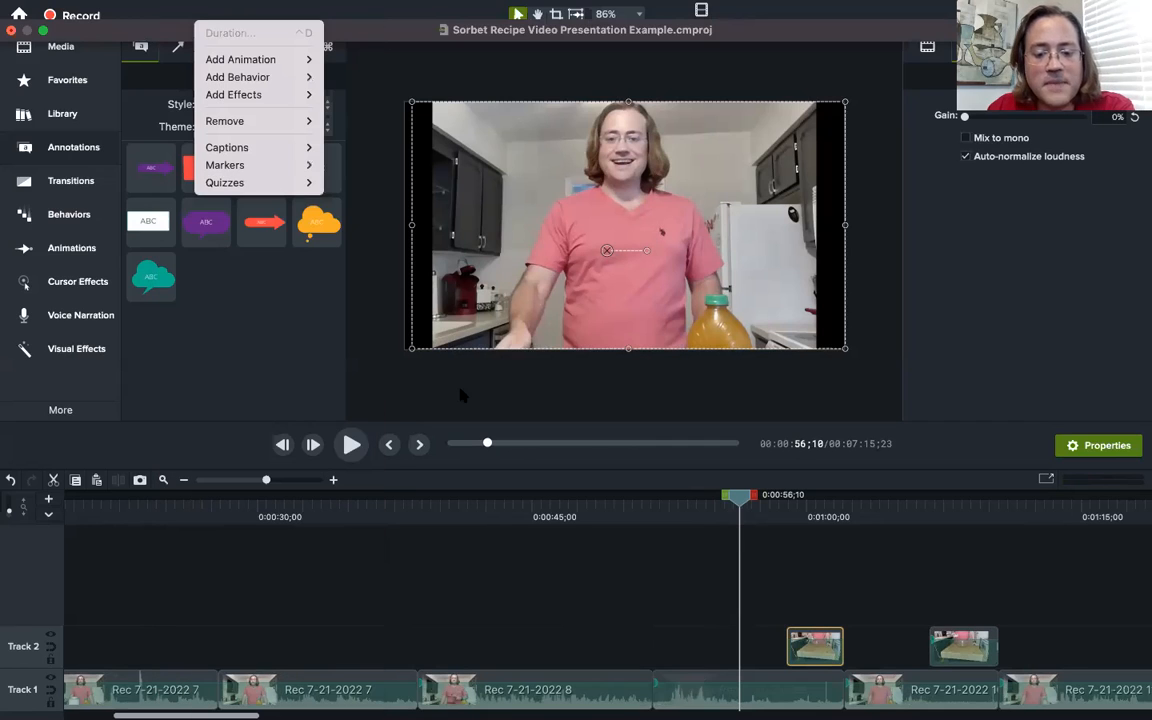
left_click(370, 364)
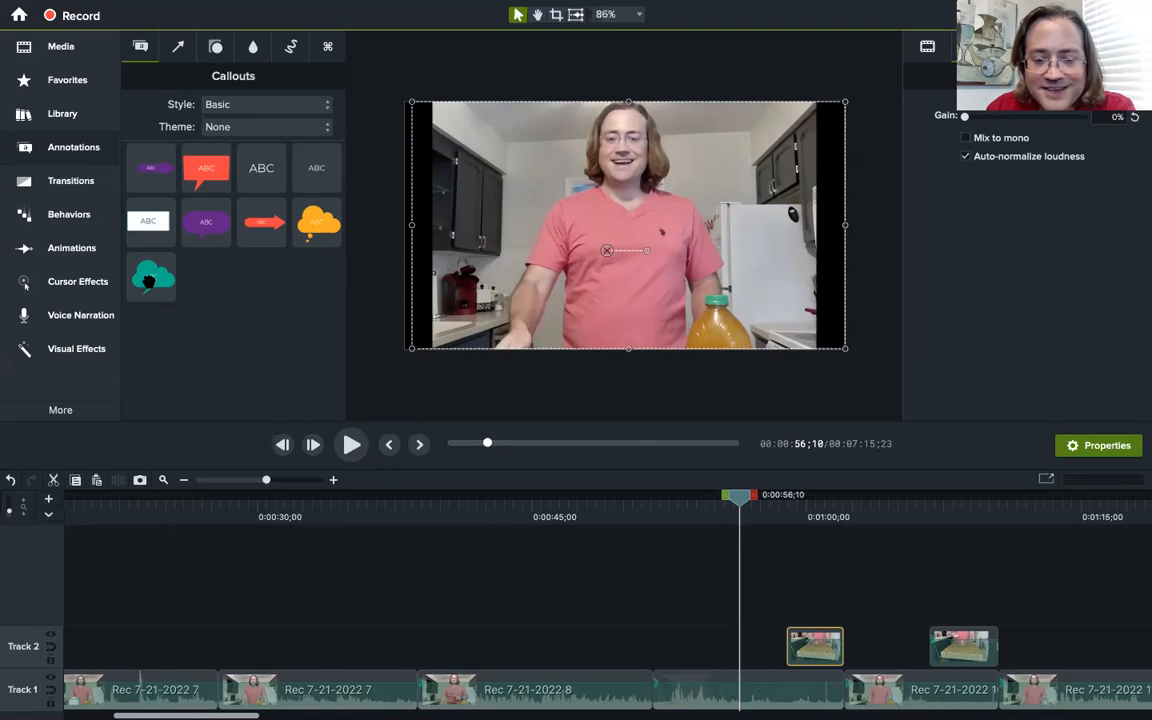
Add the teal thought-bubble callout on Track 3 at 0:00:56;10, ending with the first Track 2 clip, and place it beside the presenter's head.
left_click_drag(148, 281, 752, 605)
left_click_drag(830, 603, 843, 603)
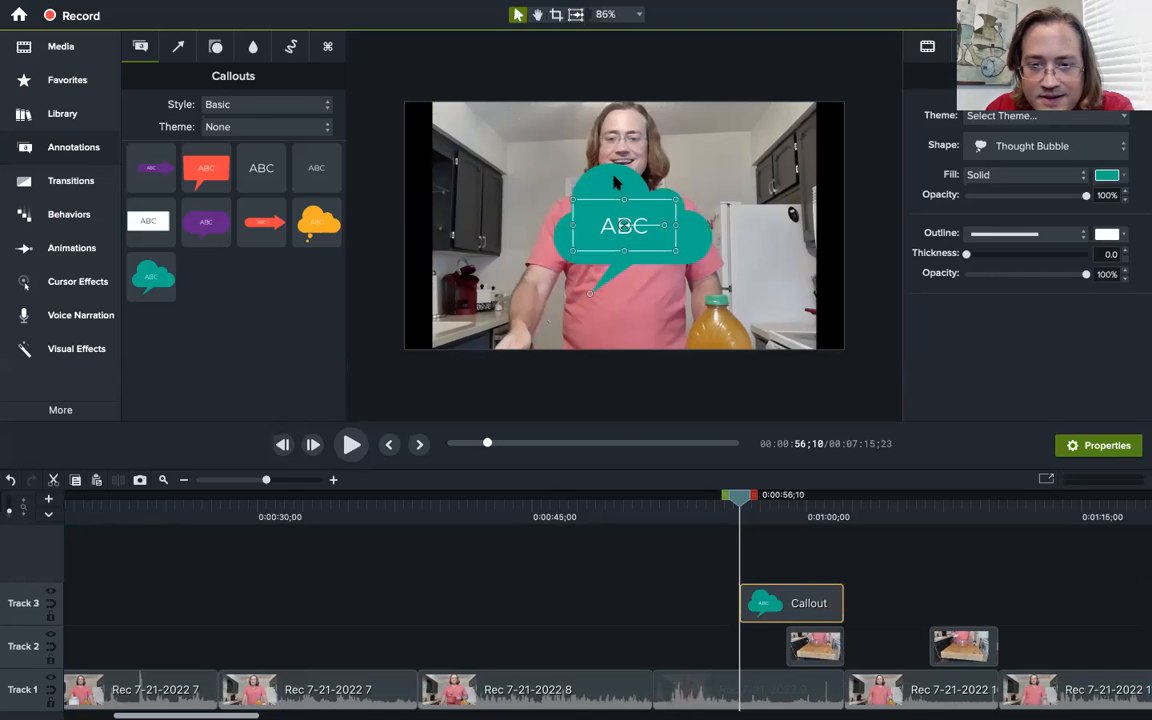
left_click_drag(640, 212, 768, 154)
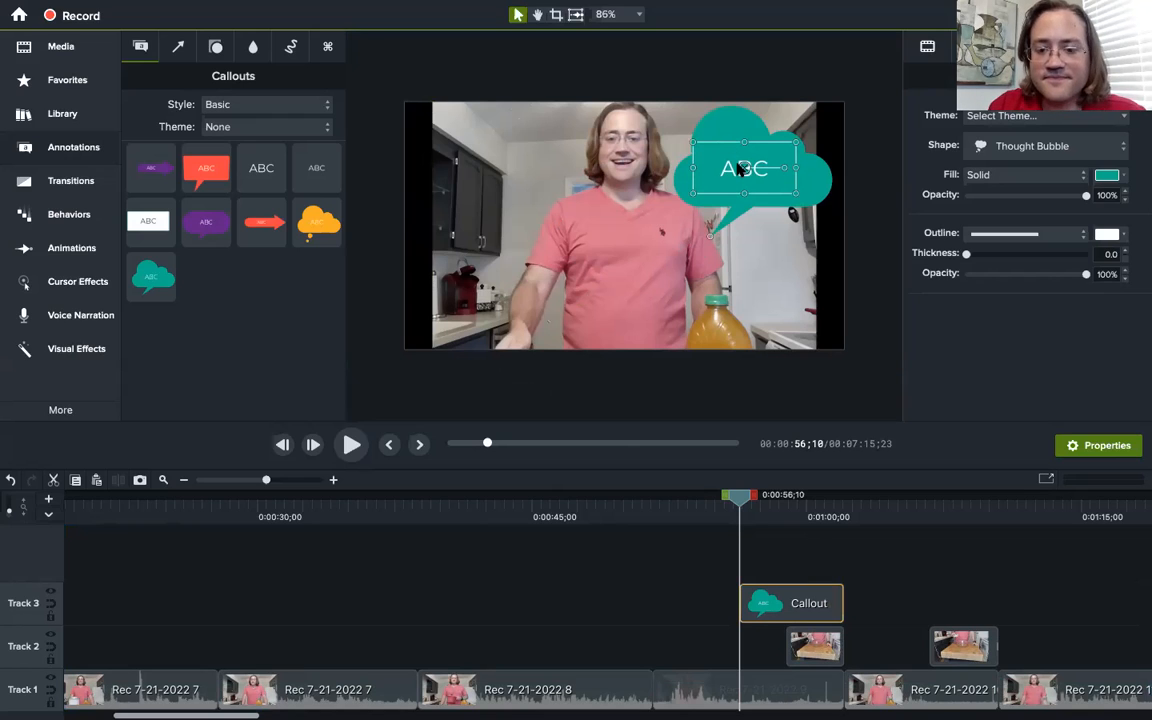
Replace the teal callout's placeholder text with "3 Cups of Water".
double_click(738, 168)
type("3")
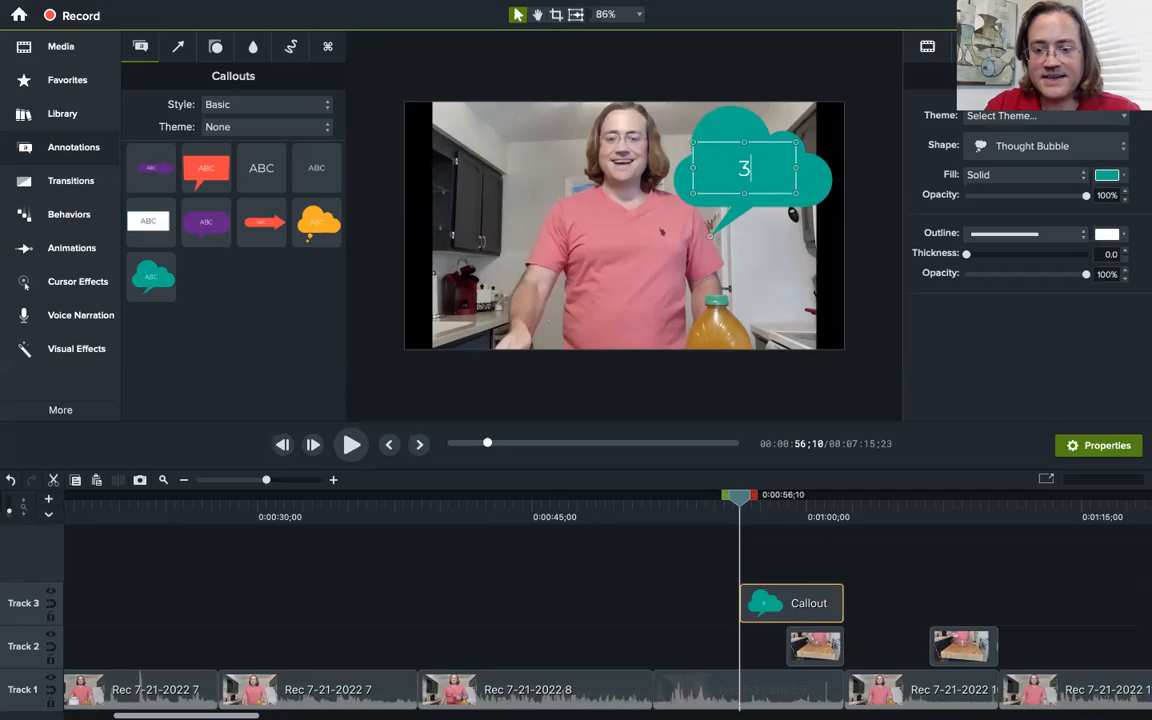
type(" Cups of W")
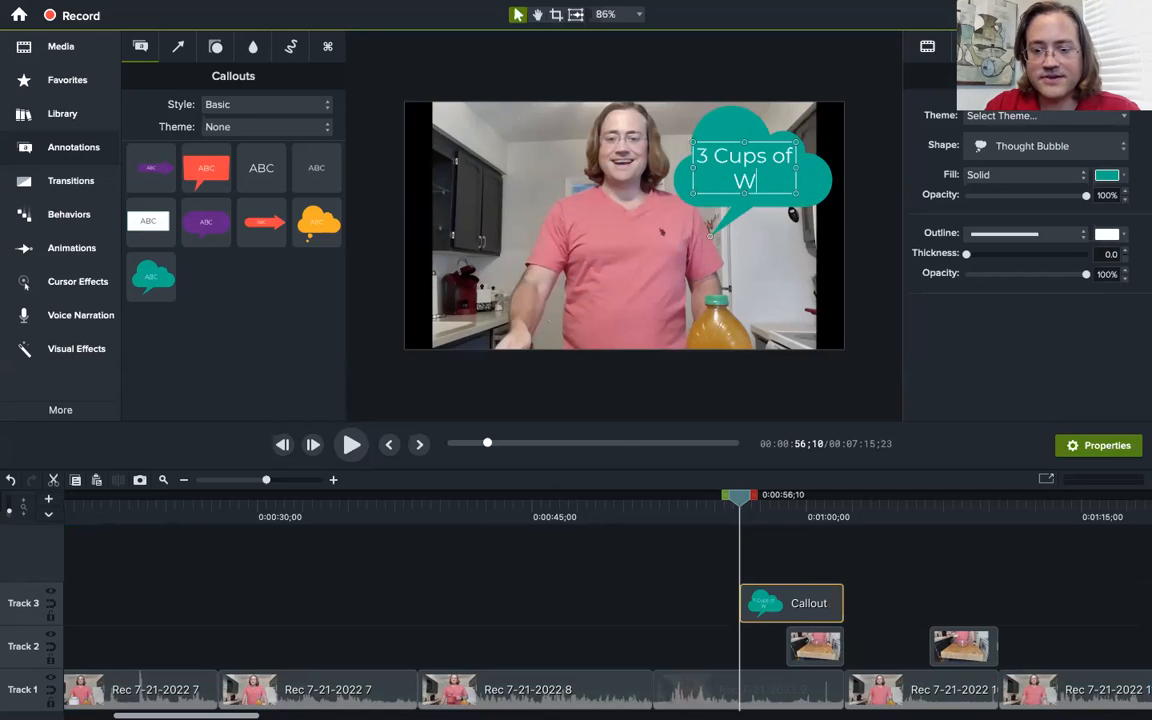
type("ater")
left_click(791, 265)
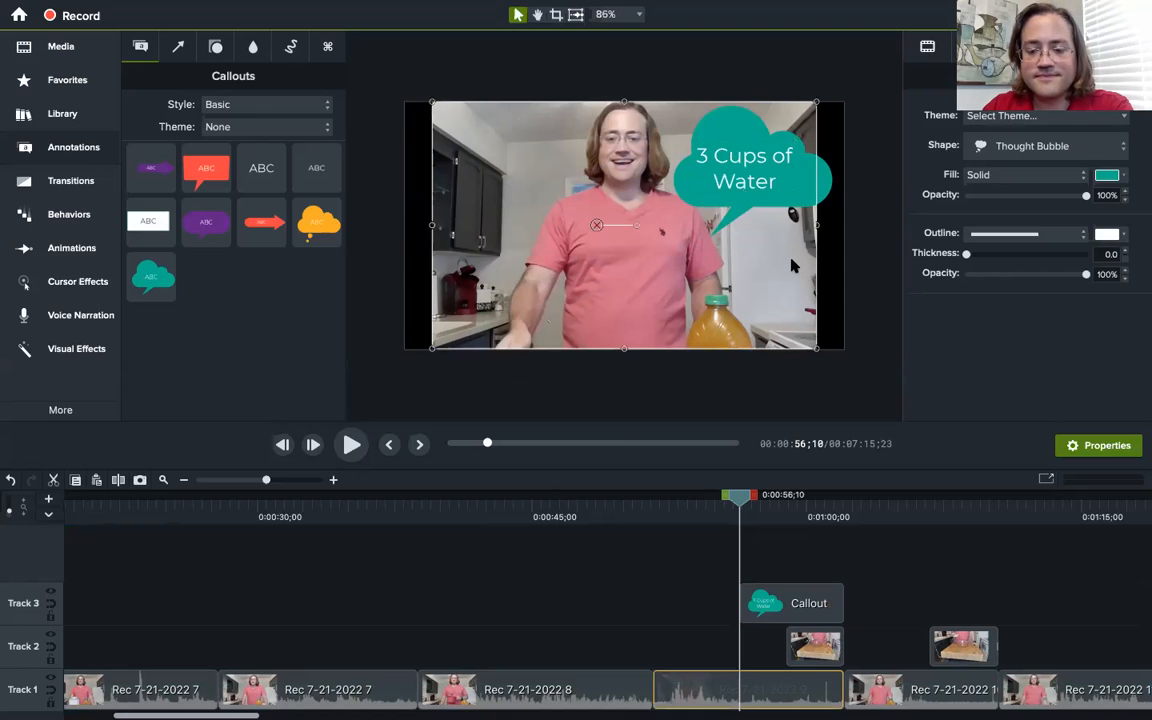
Preview the section with the teal callout and extend the callout's start slightly earlier on Track 3.
left_click(703, 517)
left_click(351, 445)
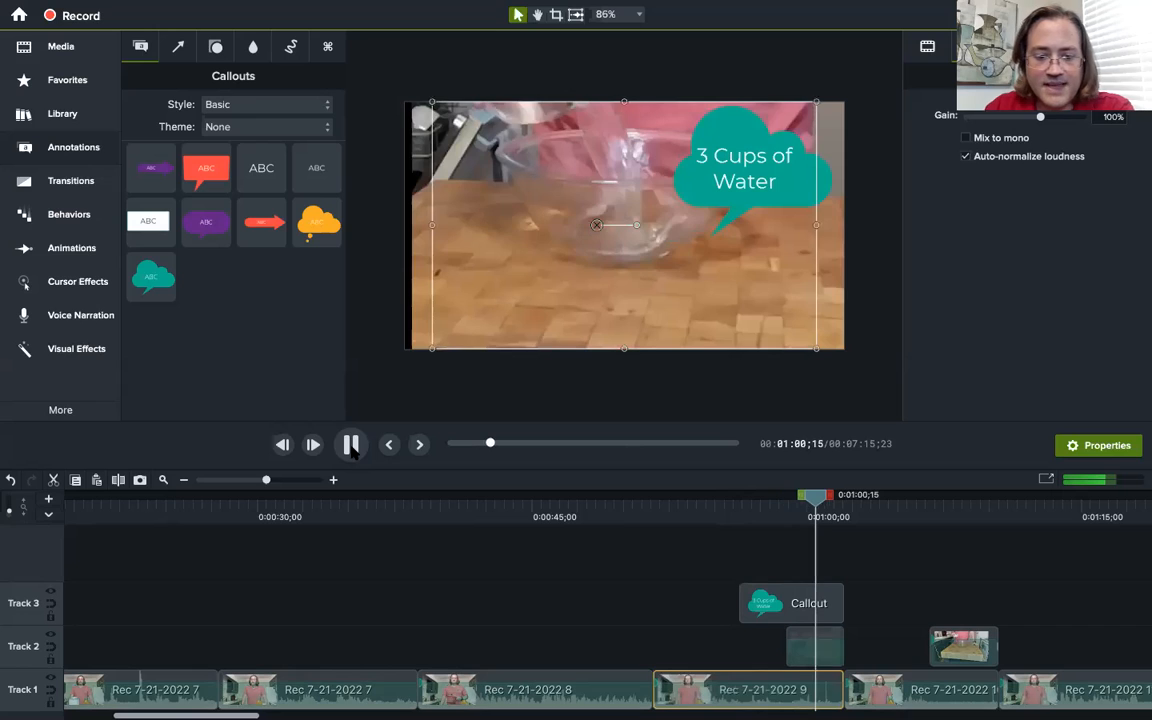
left_click(350, 445)
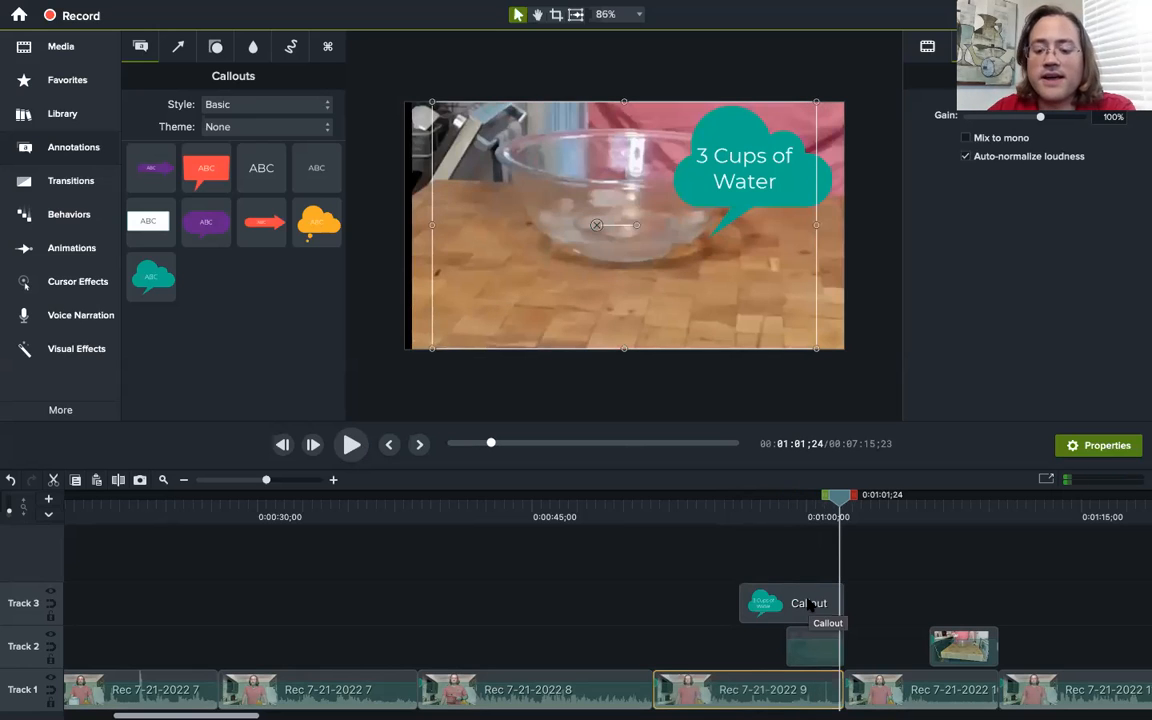
left_click(752, 601)
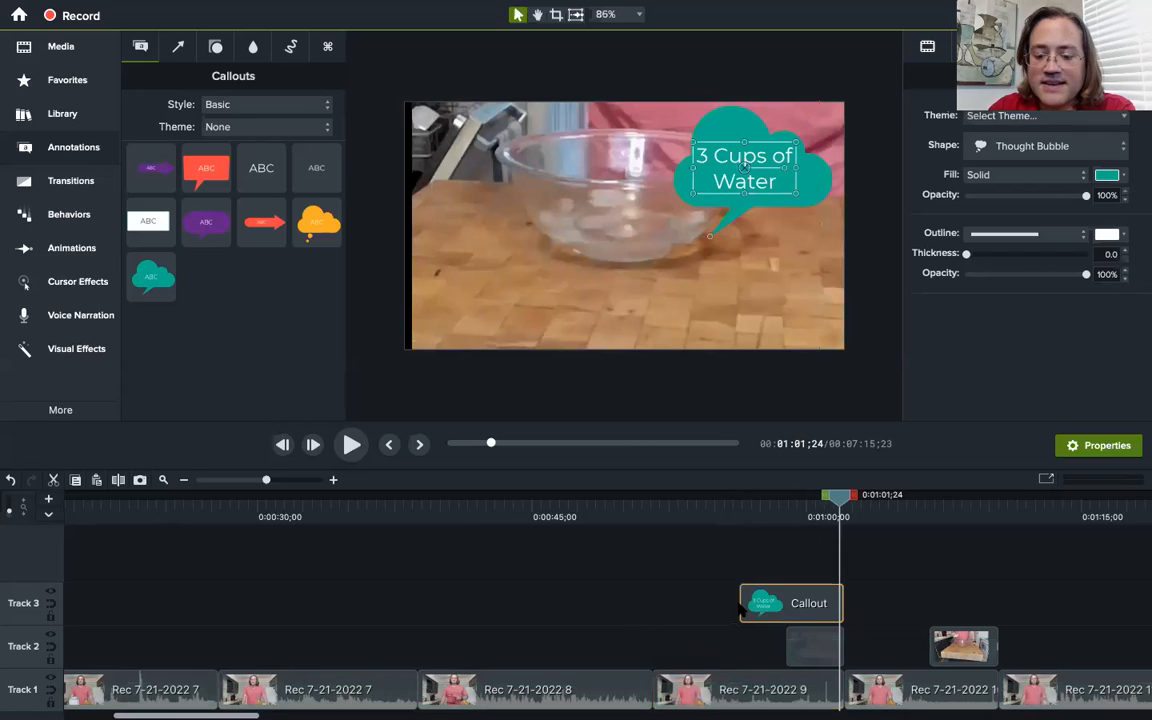
left_click_drag(741, 605, 729, 604)
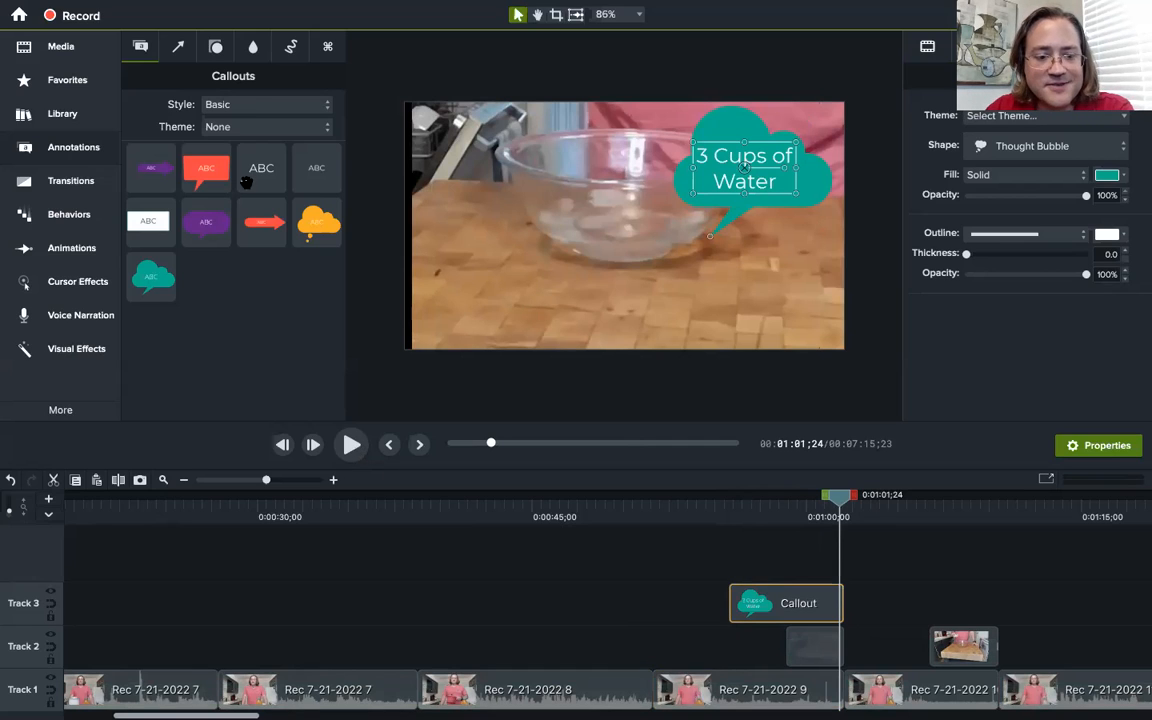
Replace the teal callout on Track 3 with the white square callout, spanning up to the end of the first Track 2 clip.
left_click(767, 606)
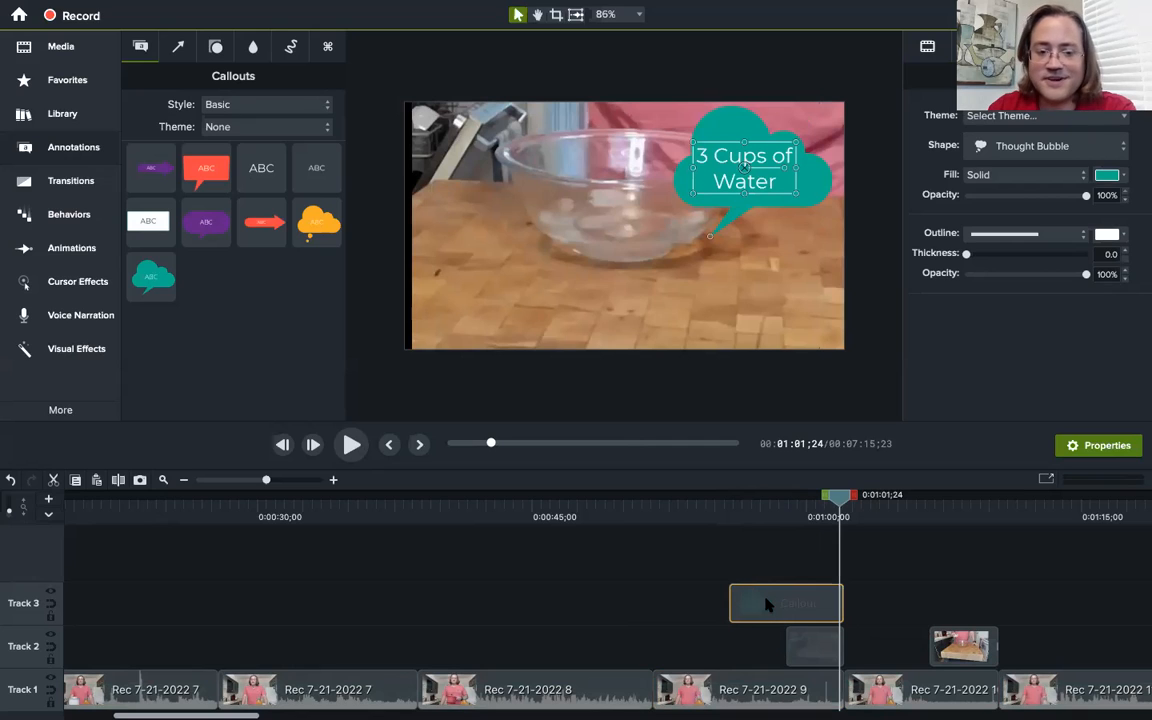
key("Delete")
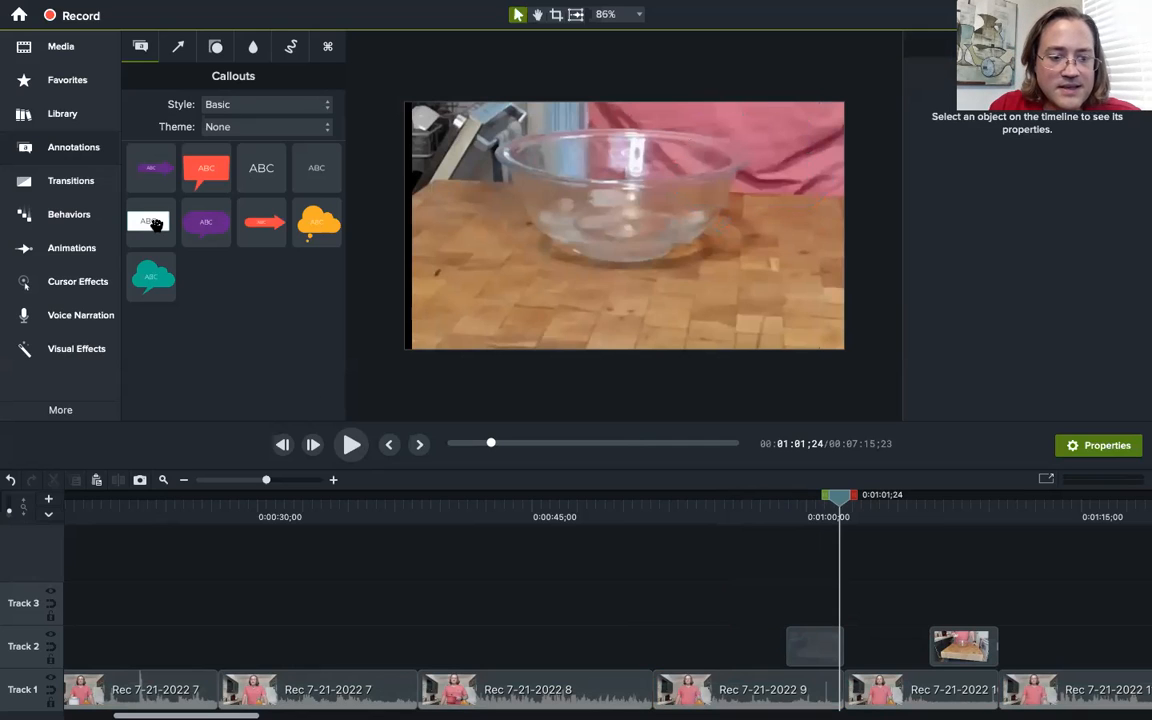
left_click_drag(155, 224, 722, 600)
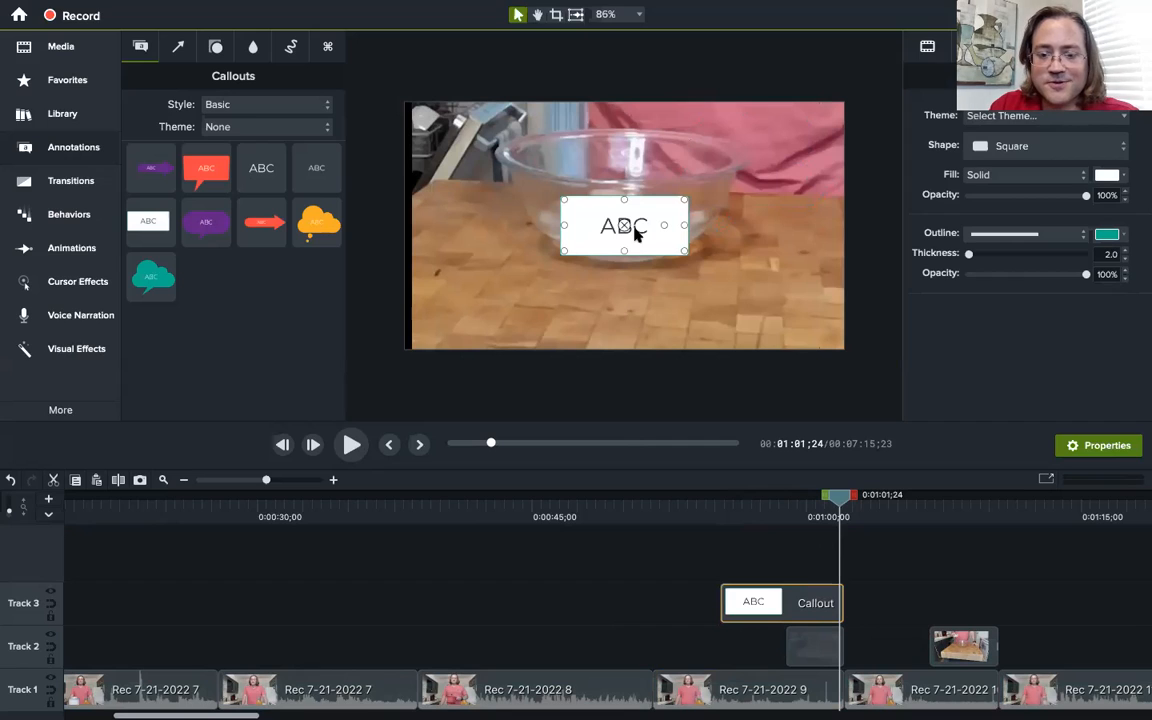
Replace the white callout's placeholder text with "3 Cups of Water" and move it below the bowl to the video frame's bottom edge.
double_click(633, 236)
type("3")
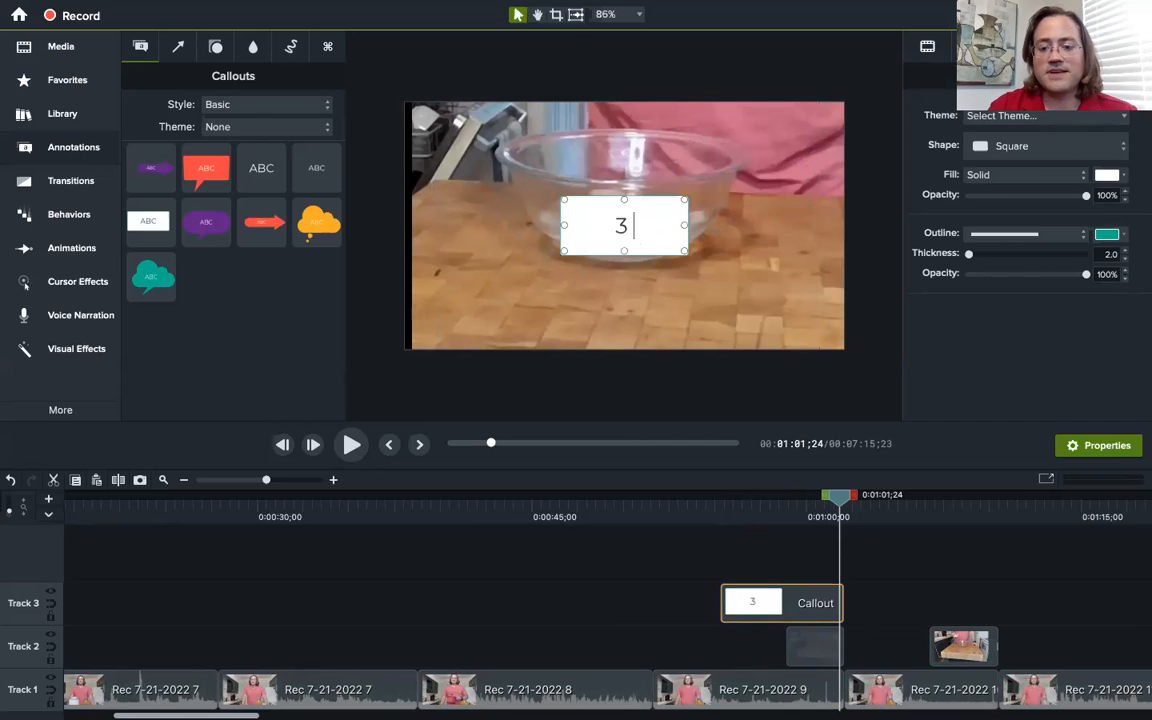
type(" Cups of Water")
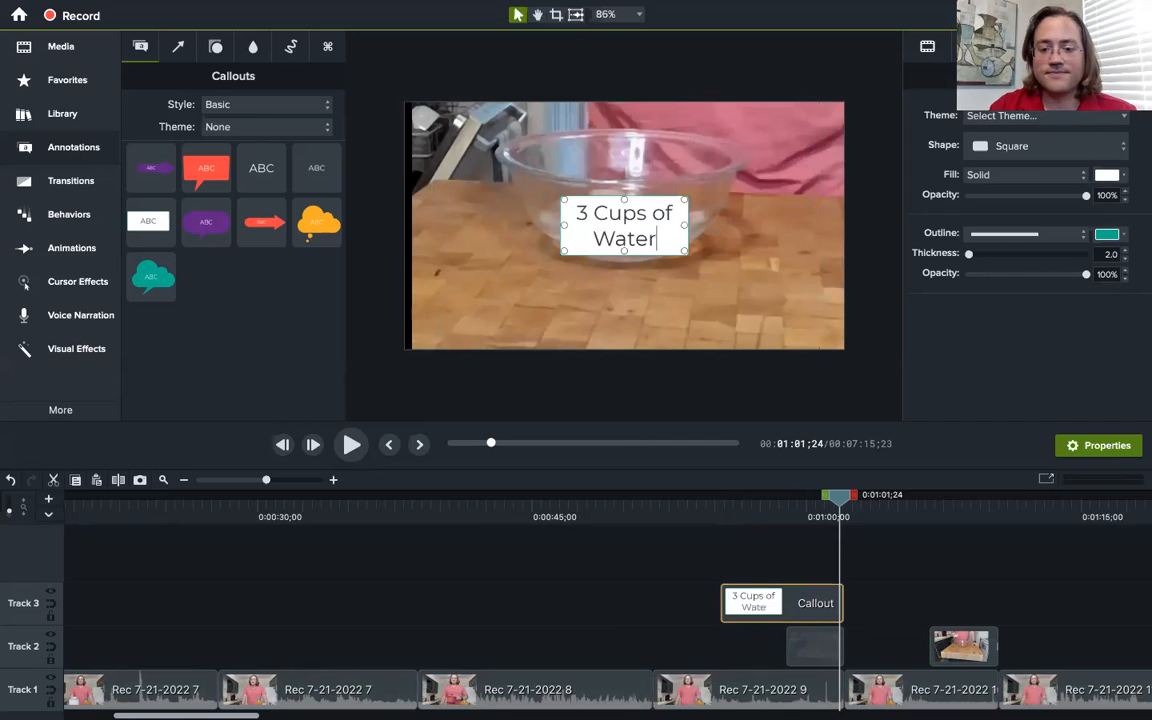
left_click(655, 210)
left_click_drag(655, 210, 645, 306)
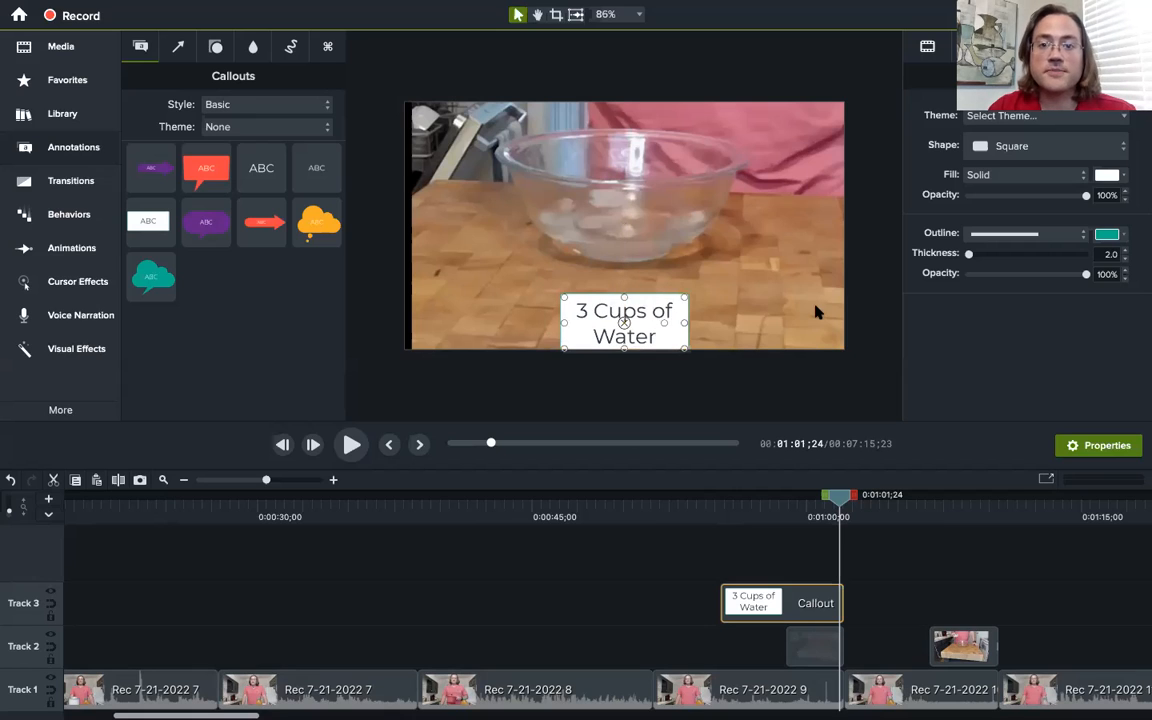
left_click(792, 385)
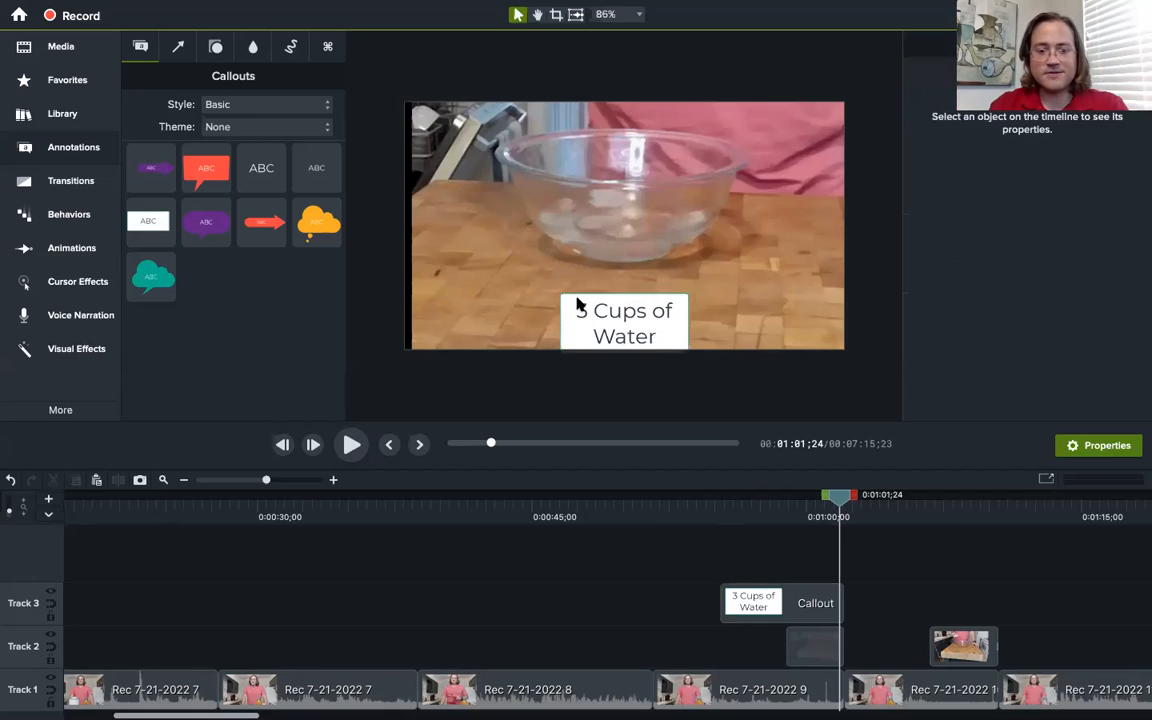
Preview the water section from 0:00:54;07 through the end of the white callout.
left_click(700, 509)
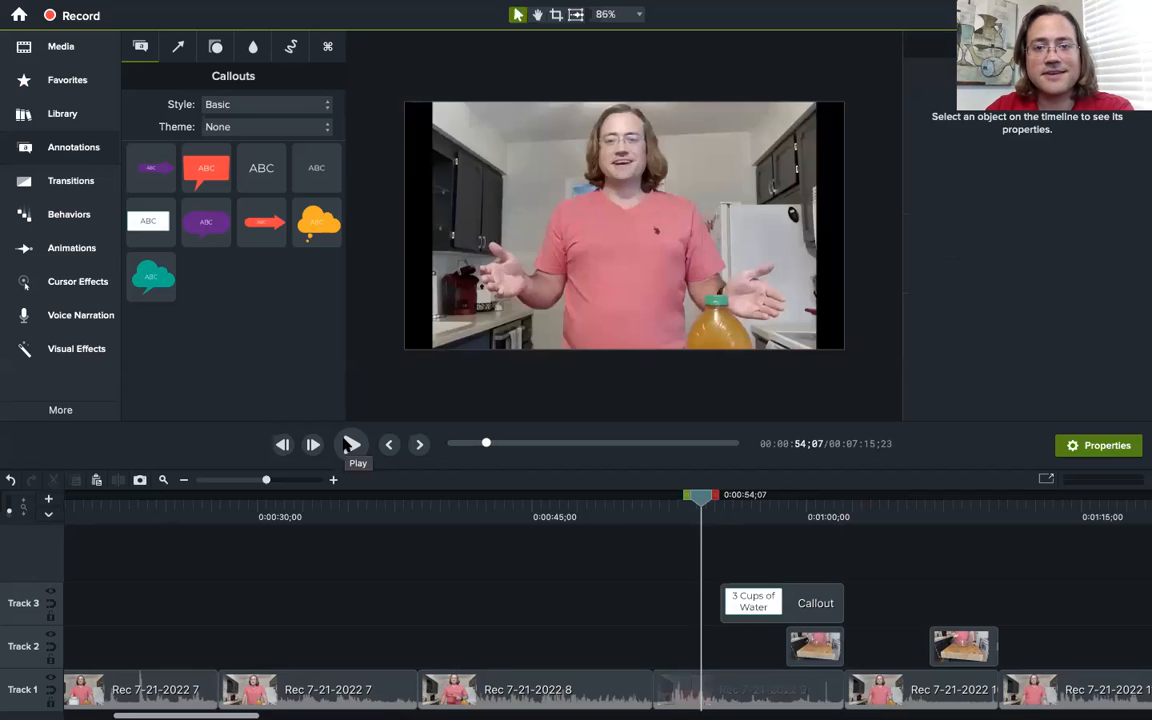
left_click(350, 445)
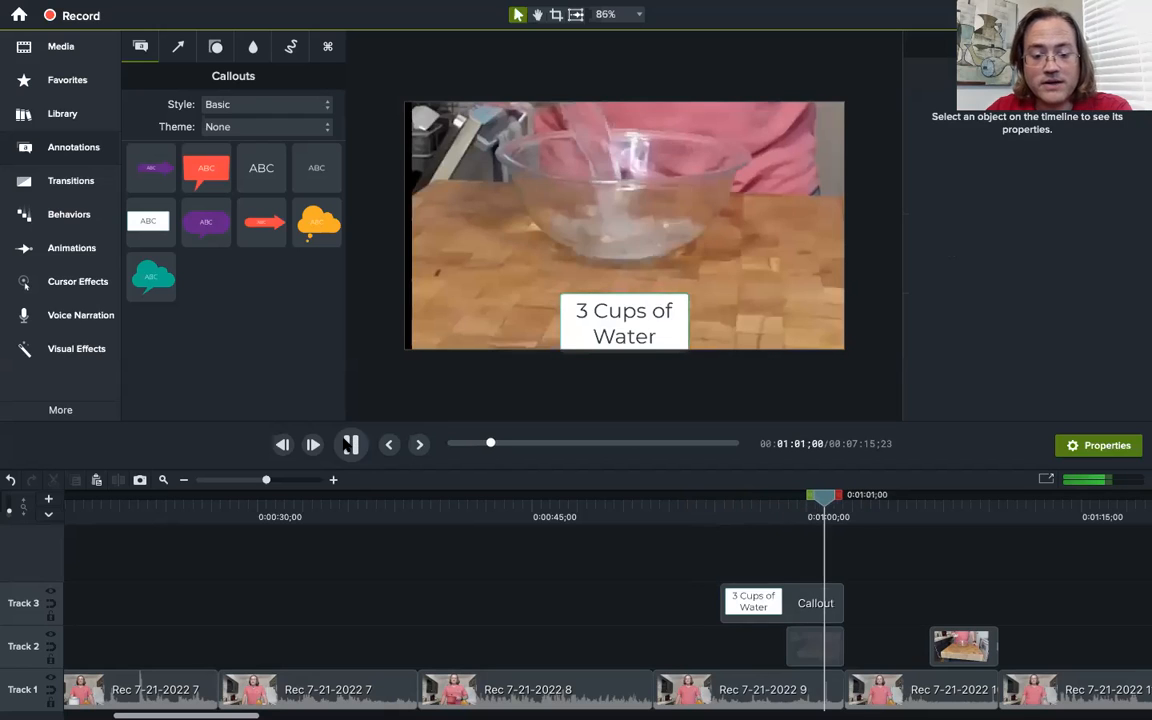
left_click(351, 445)
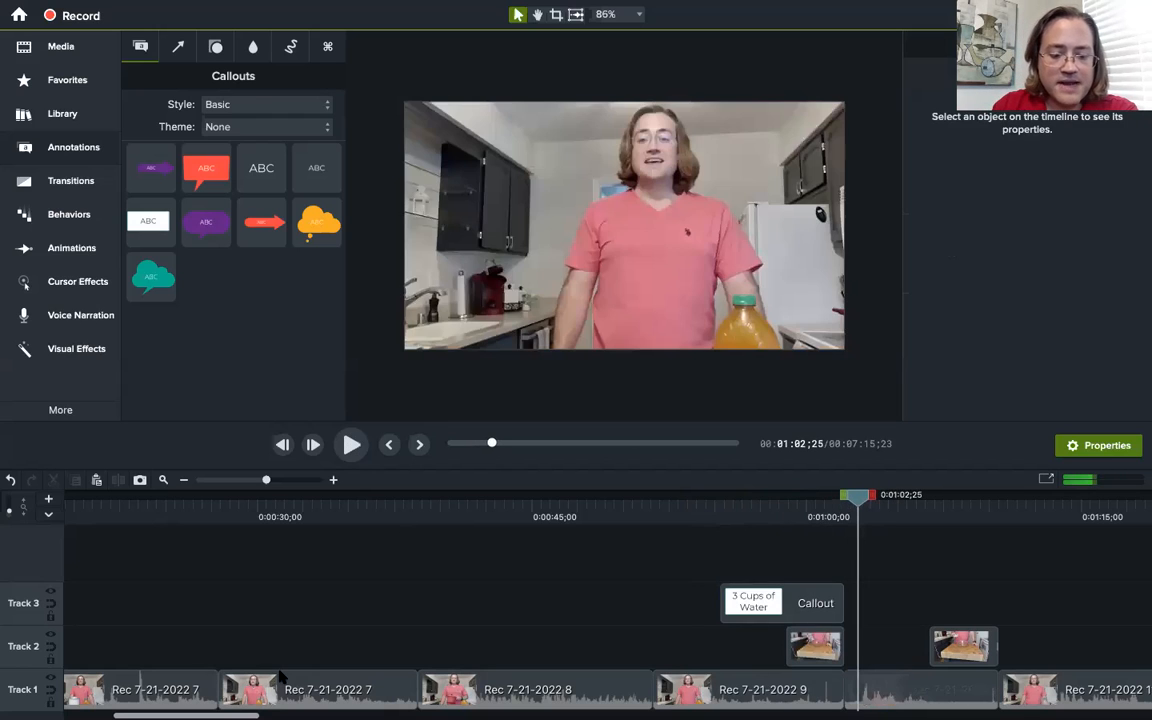
Play ahead to where the sugar is shown and add a white square callout on Track 3, ending with the second Track 2 clip.
scroll(600, 640, "right", 5)
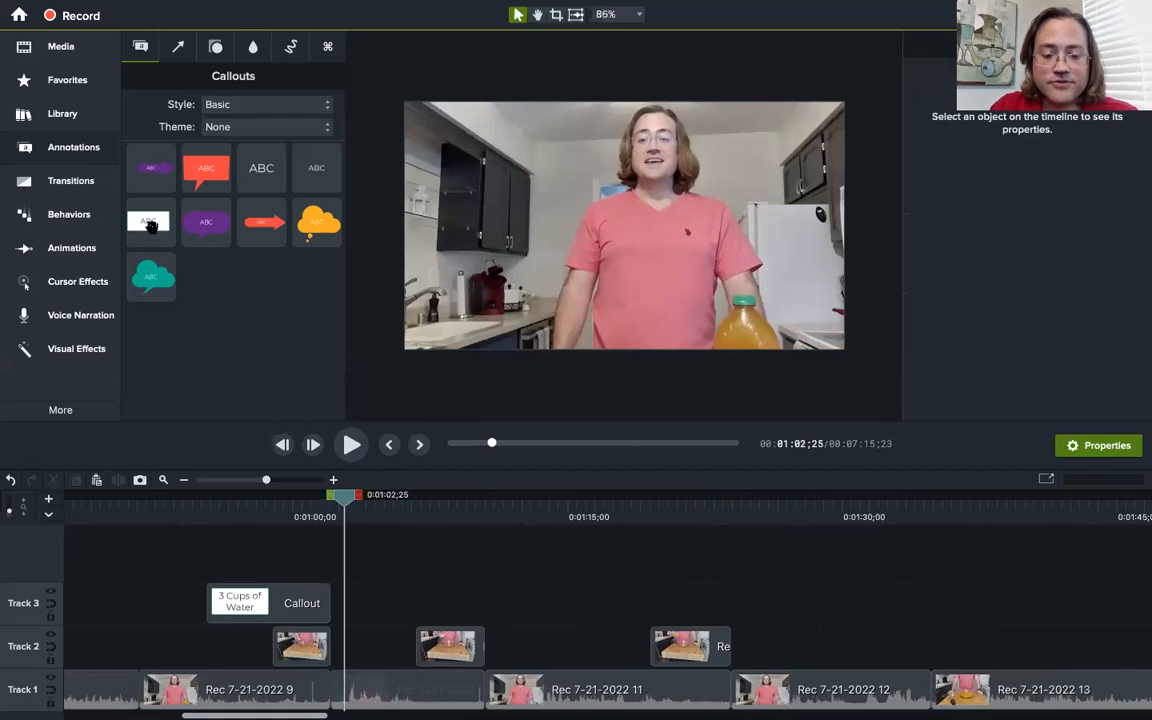
left_click(352, 445)
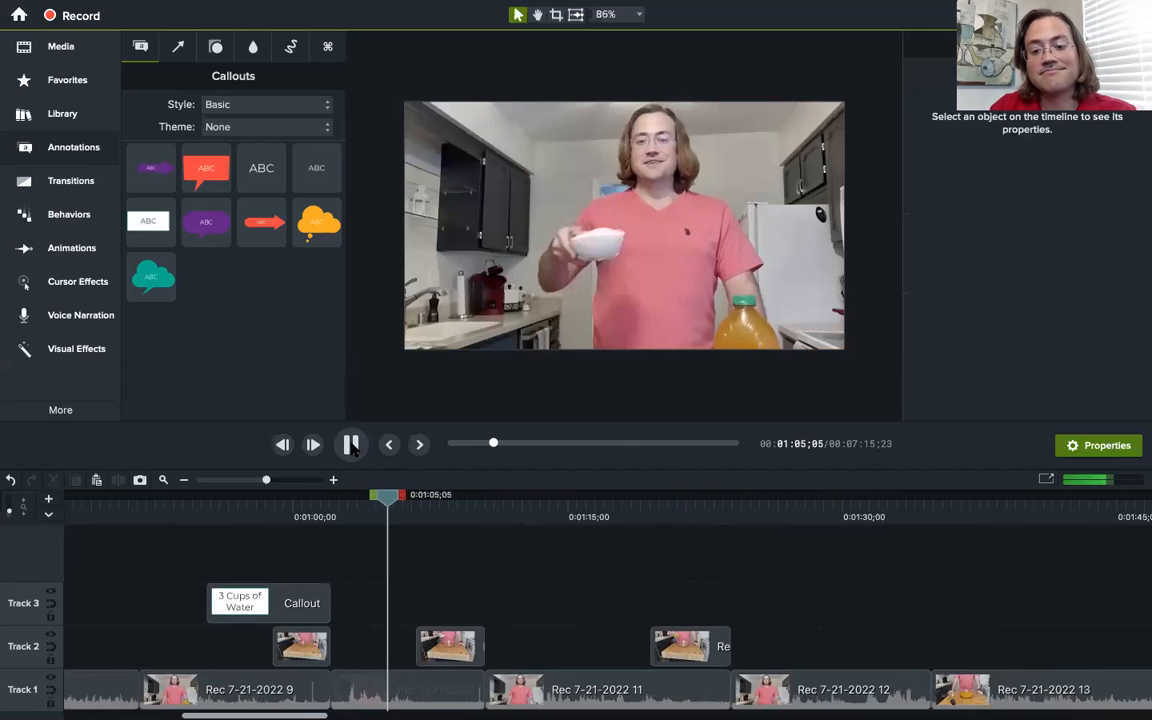
left_click(352, 447)
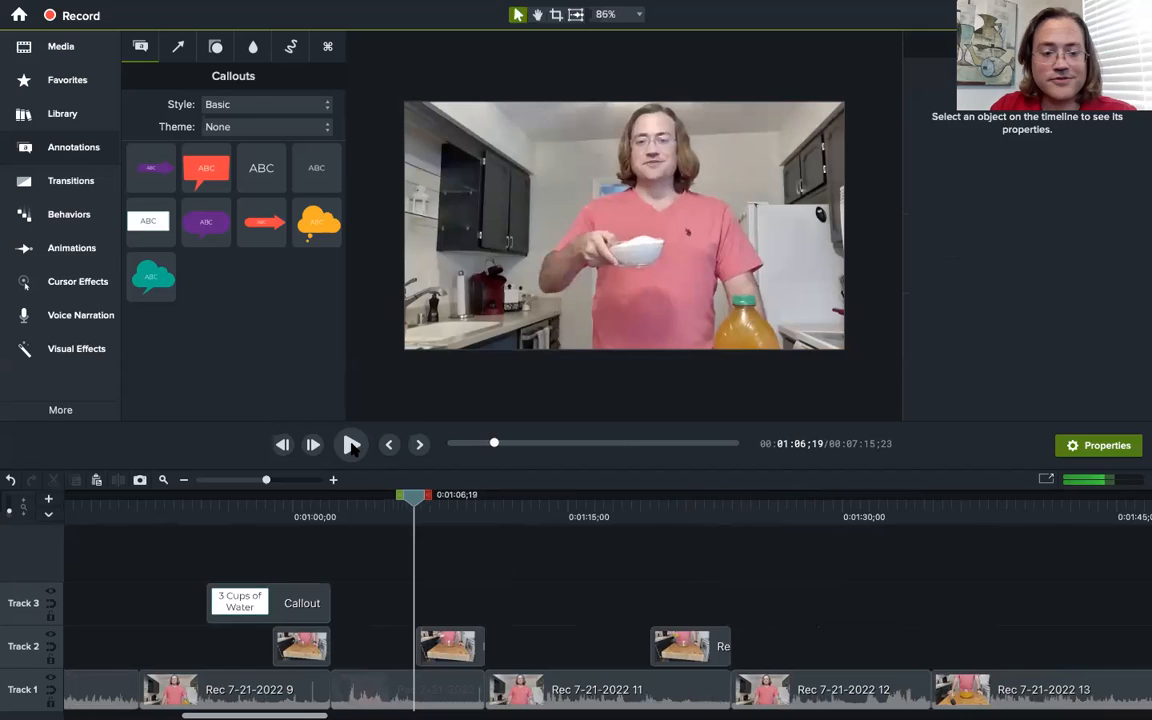
left_click_drag(214, 292, 404, 627)
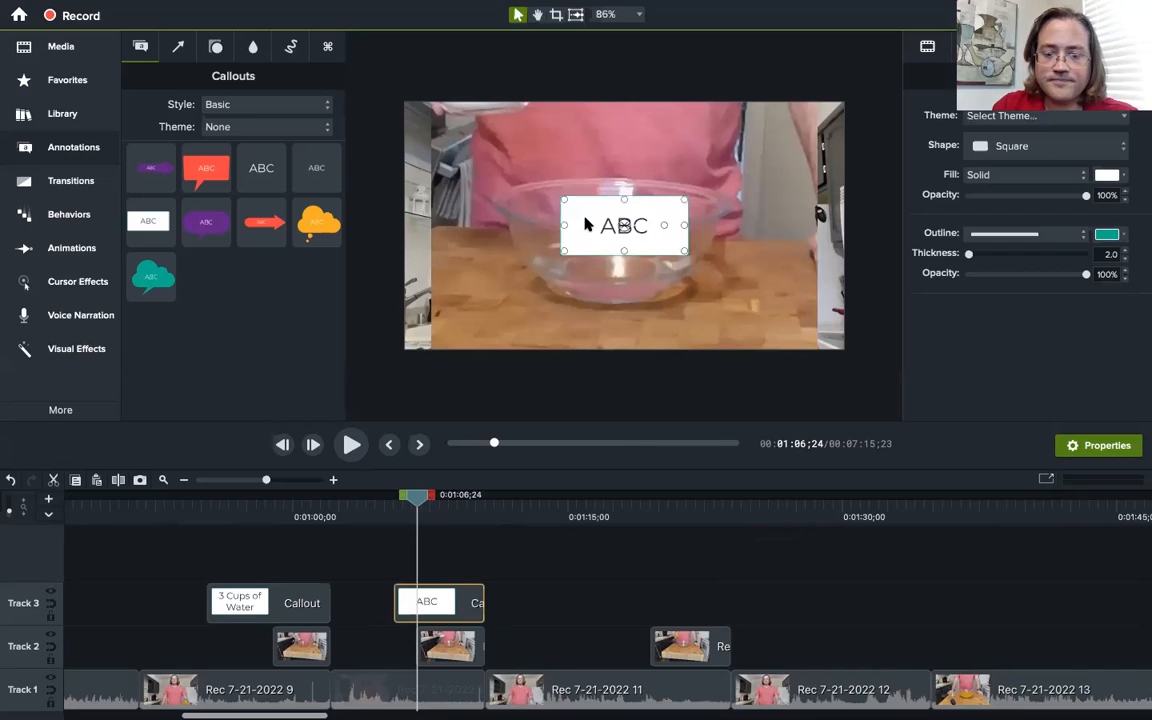
Replace the new callout's text with "2 Cups of Sugar" and move it to the bottom centre of the video frame.
type("2")
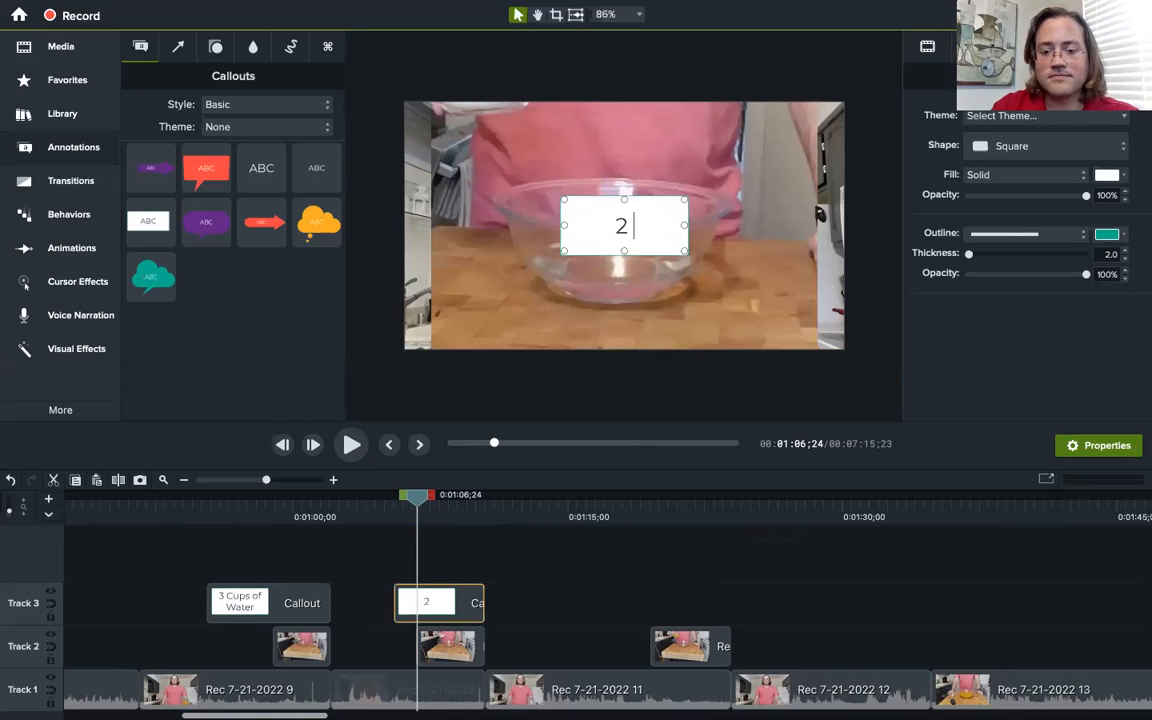
type(" Cups of Sugar")
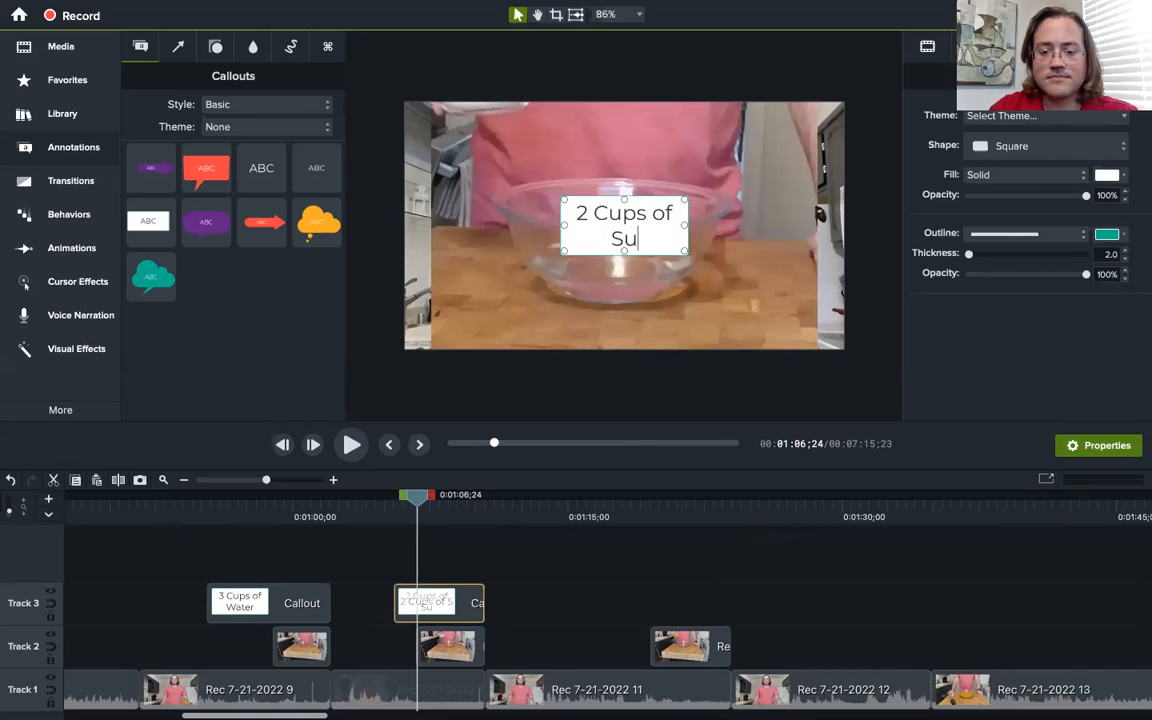
left_click(661, 319)
left_click_drag(623, 230, 624, 327)
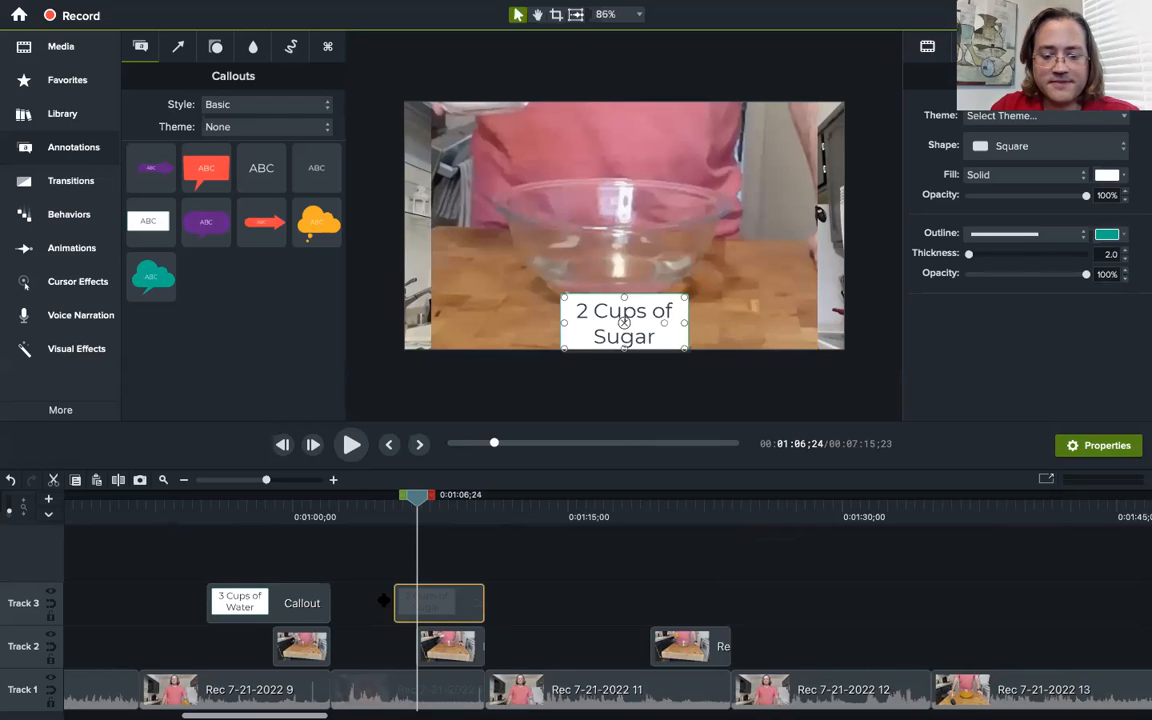
Extend the sugar callout's start slightly earlier on Track 3 and save the project.
left_click_drag(383, 601, 384, 601)
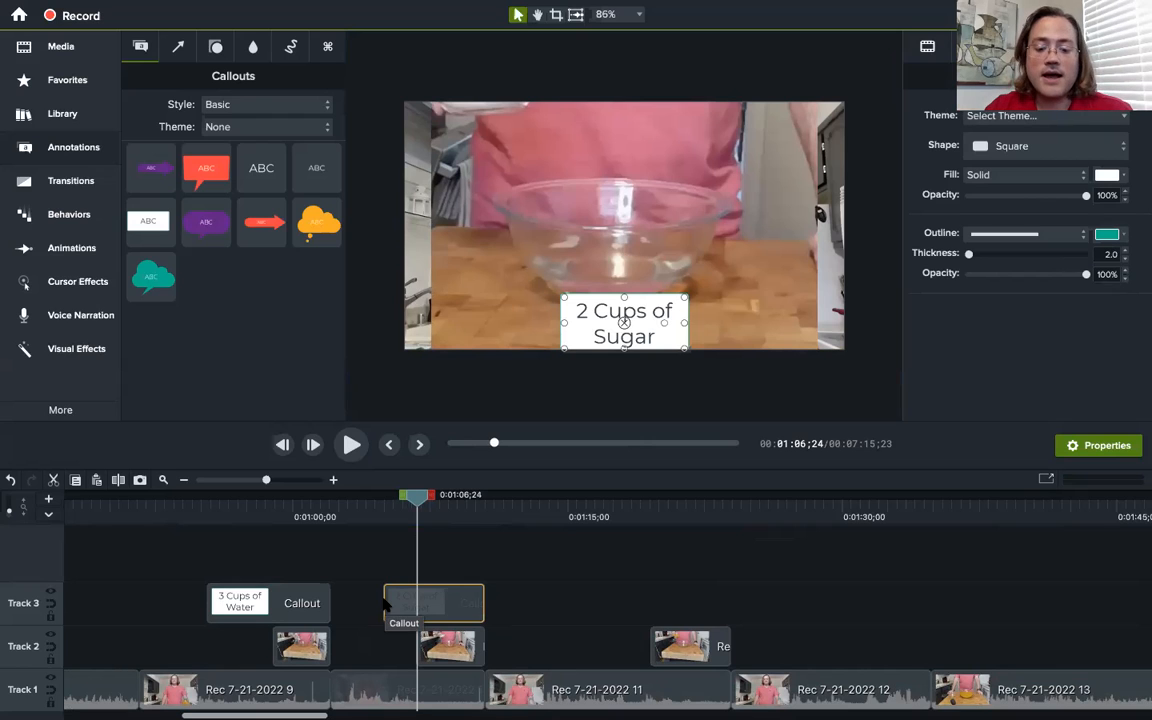
key("super+s")
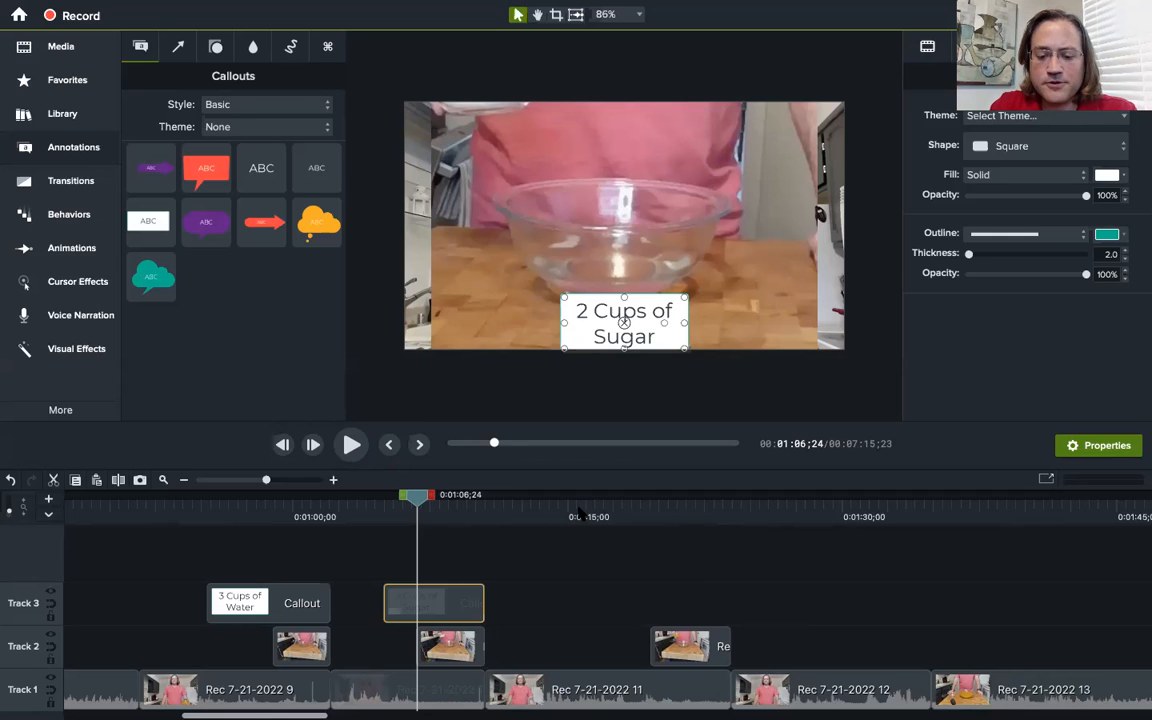
Play and replay the section around 0:01:13 to find where the juice is introduced.
left_click(536, 508)
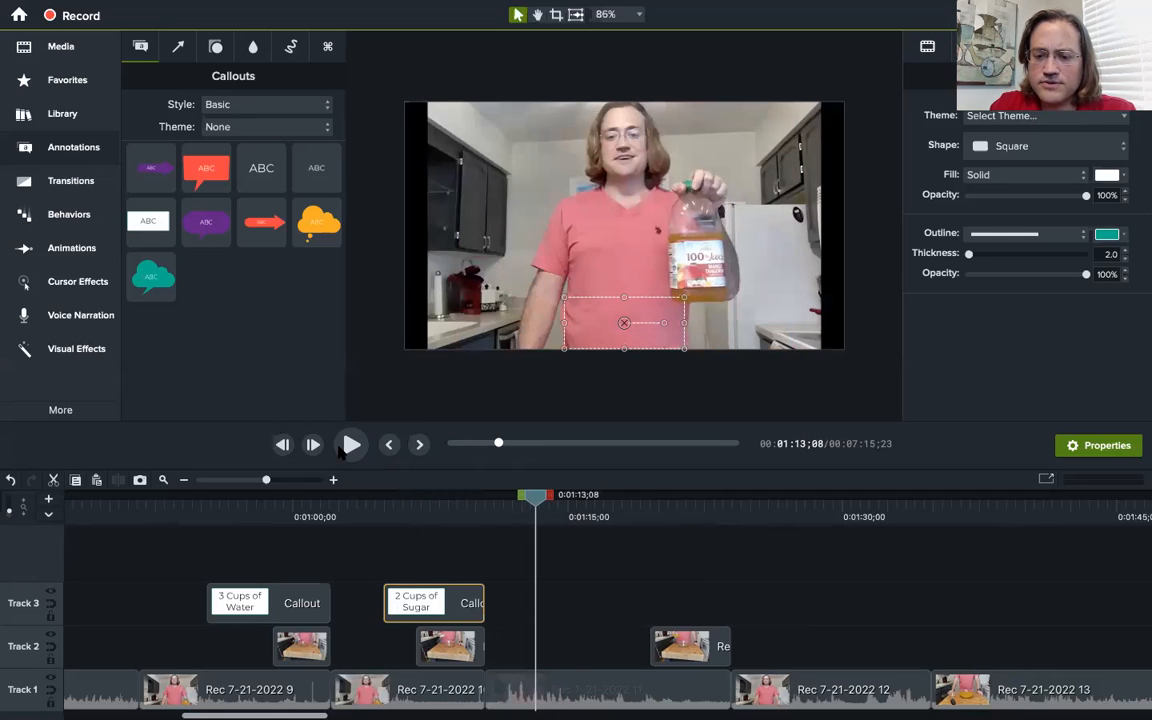
left_click(344, 450)
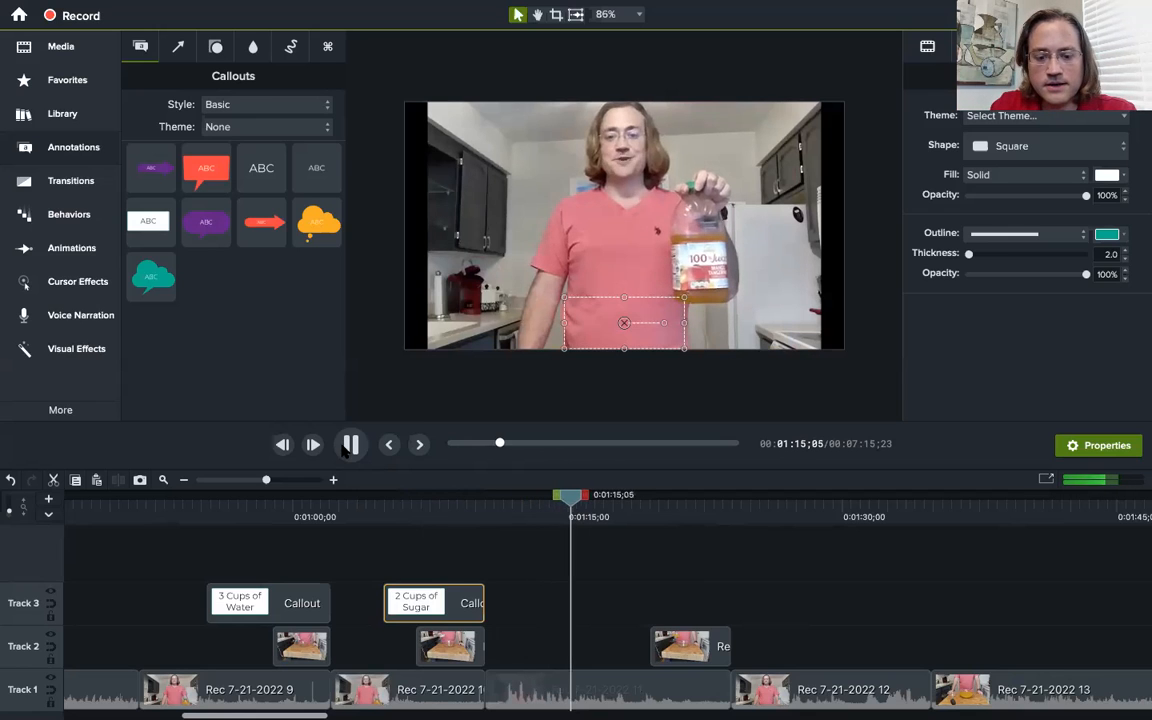
left_click(351, 445)
left_click(350, 446)
left_click(351, 445)
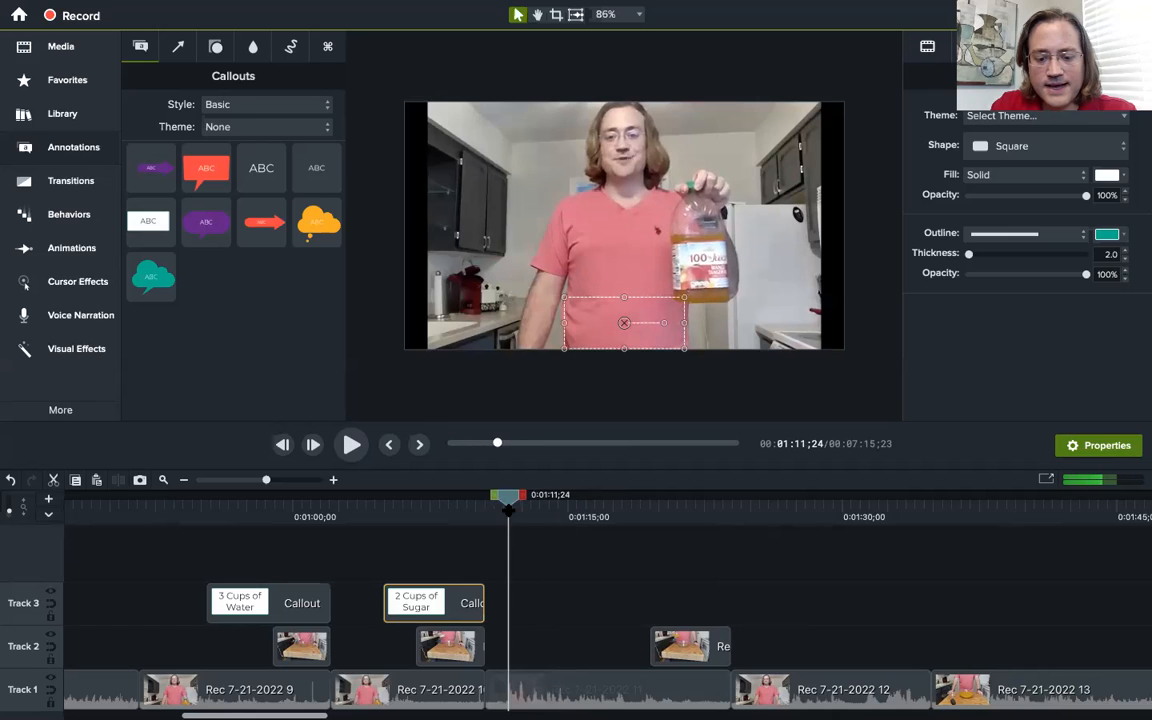
left_click(350, 445)
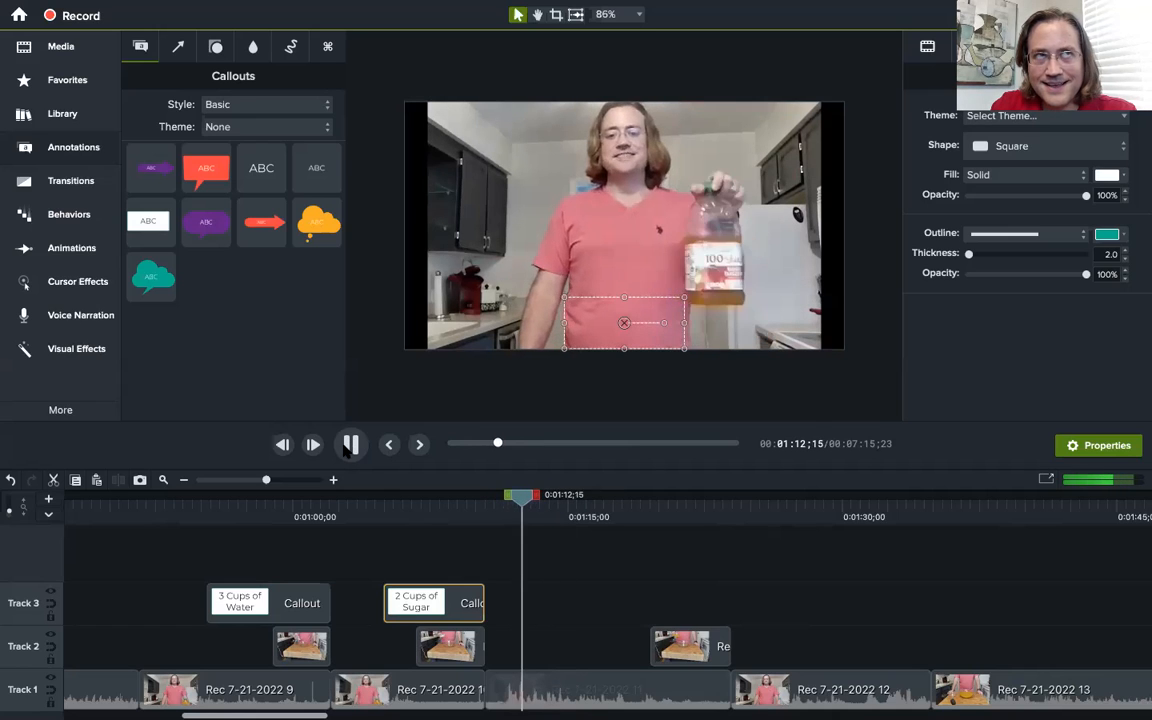
left_click(350, 445)
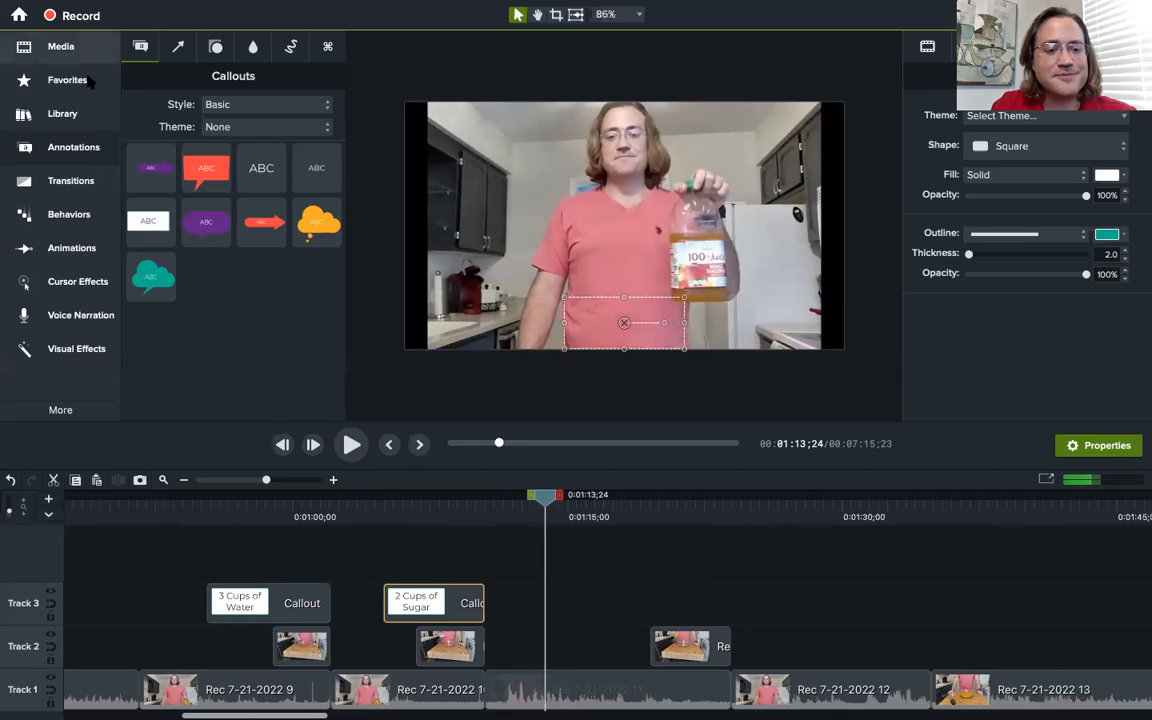
Add a white square callout at 0:01:13;24 at the bottom centre of the video frame with the text "3 Cups of Juice".
left_click_drag(155, 212, 604, 322)
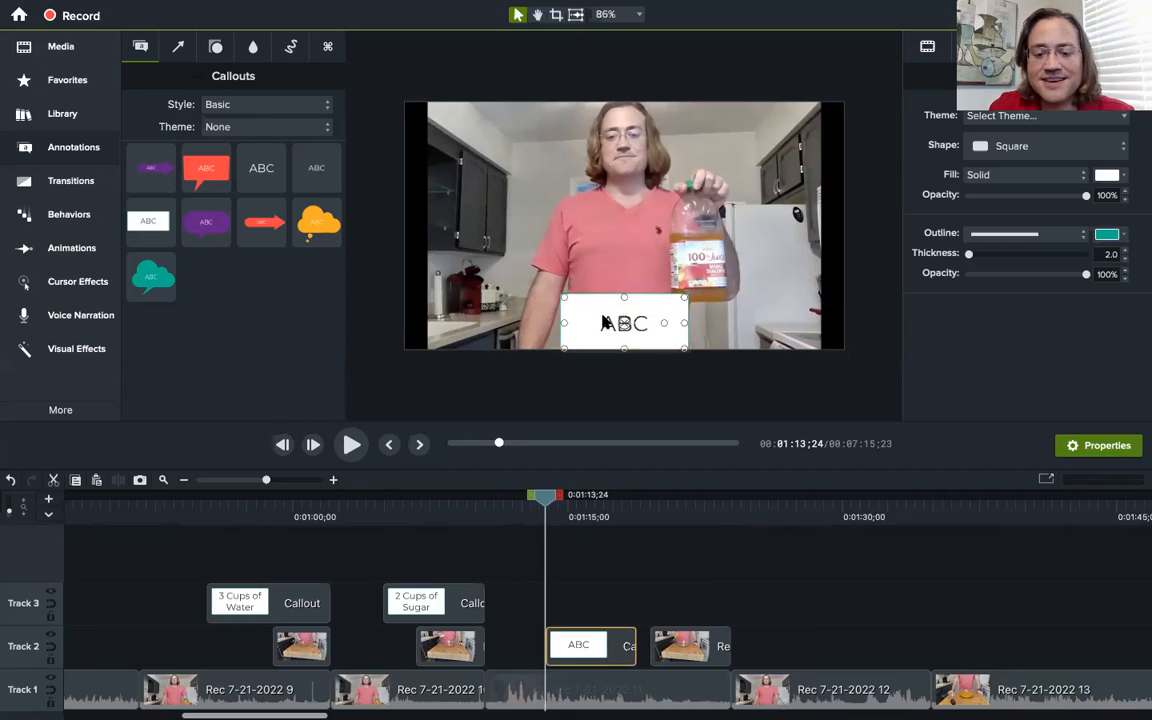
double_click(595, 323)
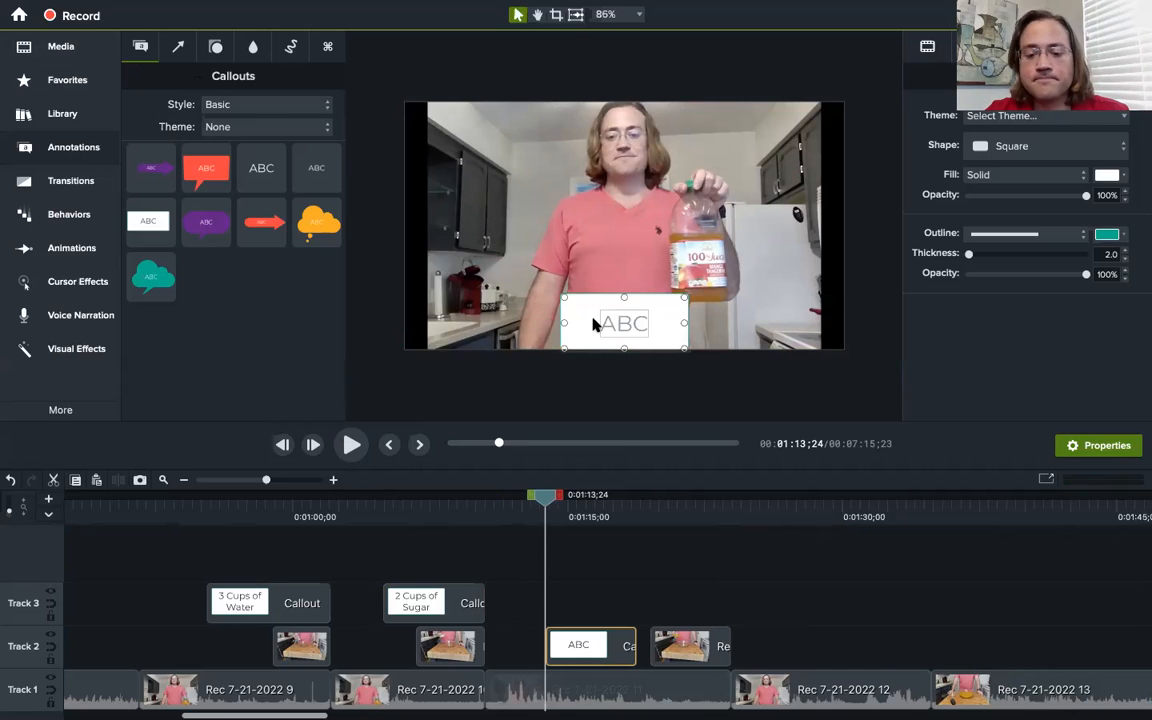
type("3 Cups of Juice")
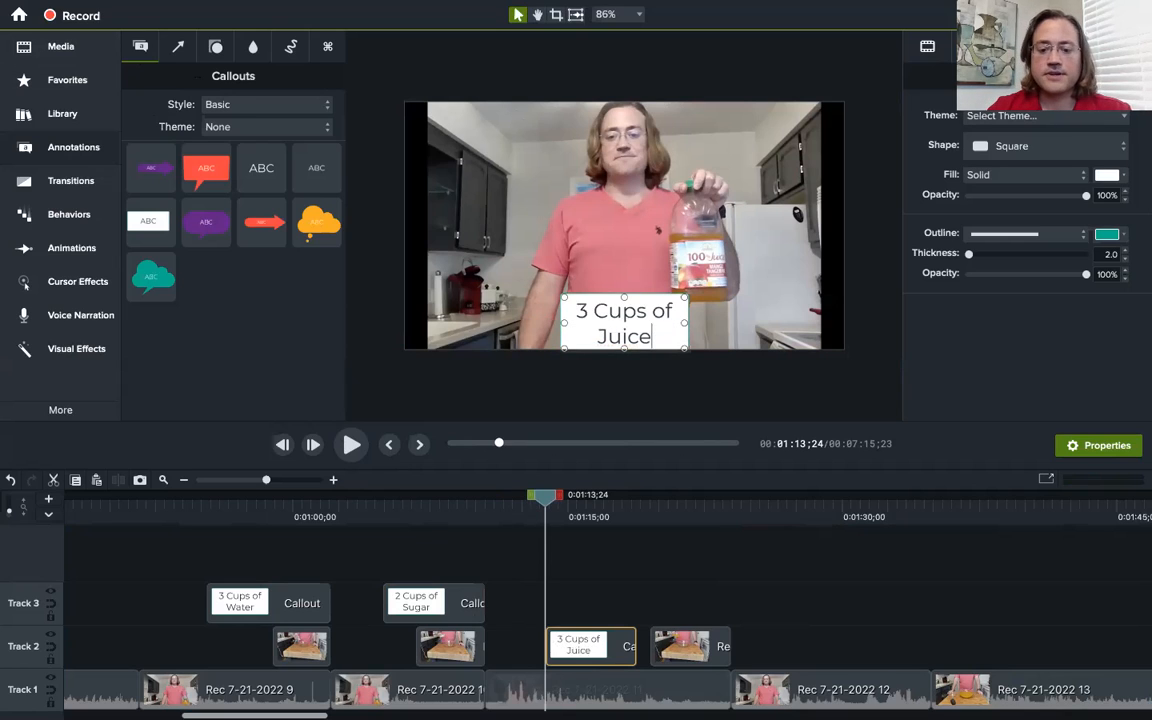
Preview from 0:01:24;20 onward and add a white square callout at 0:01:35;21, below the bowl at the video frame's bottom edge.
left_click(743, 517)
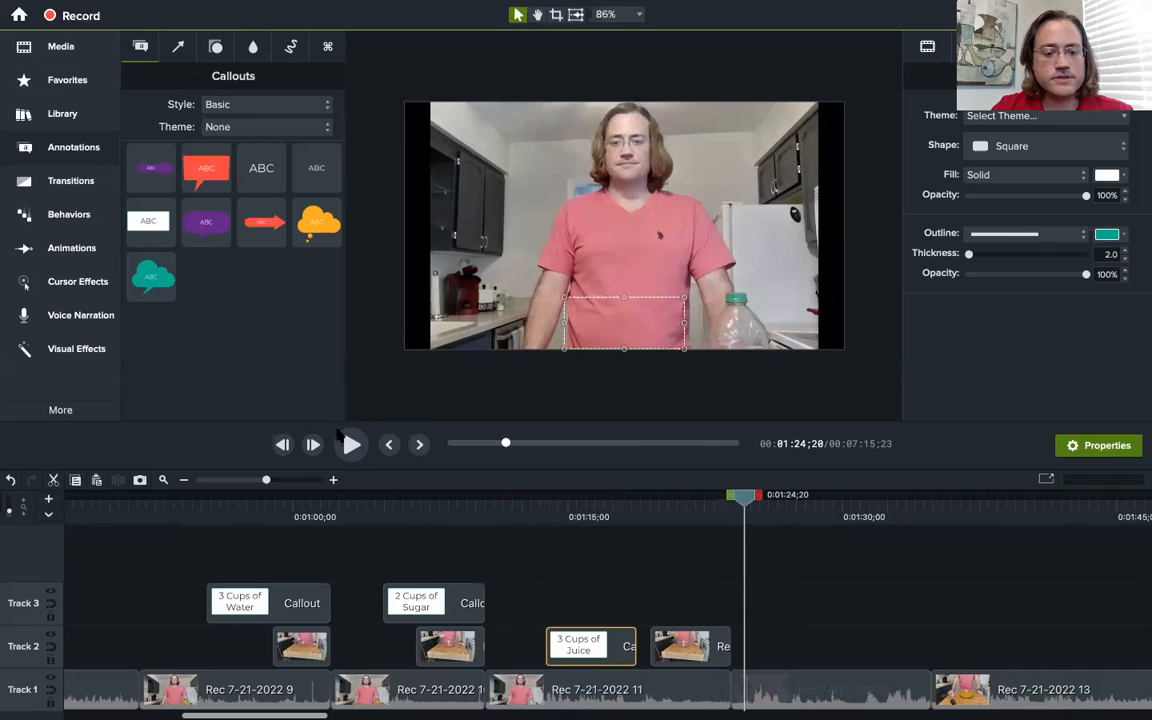
left_click(350, 445)
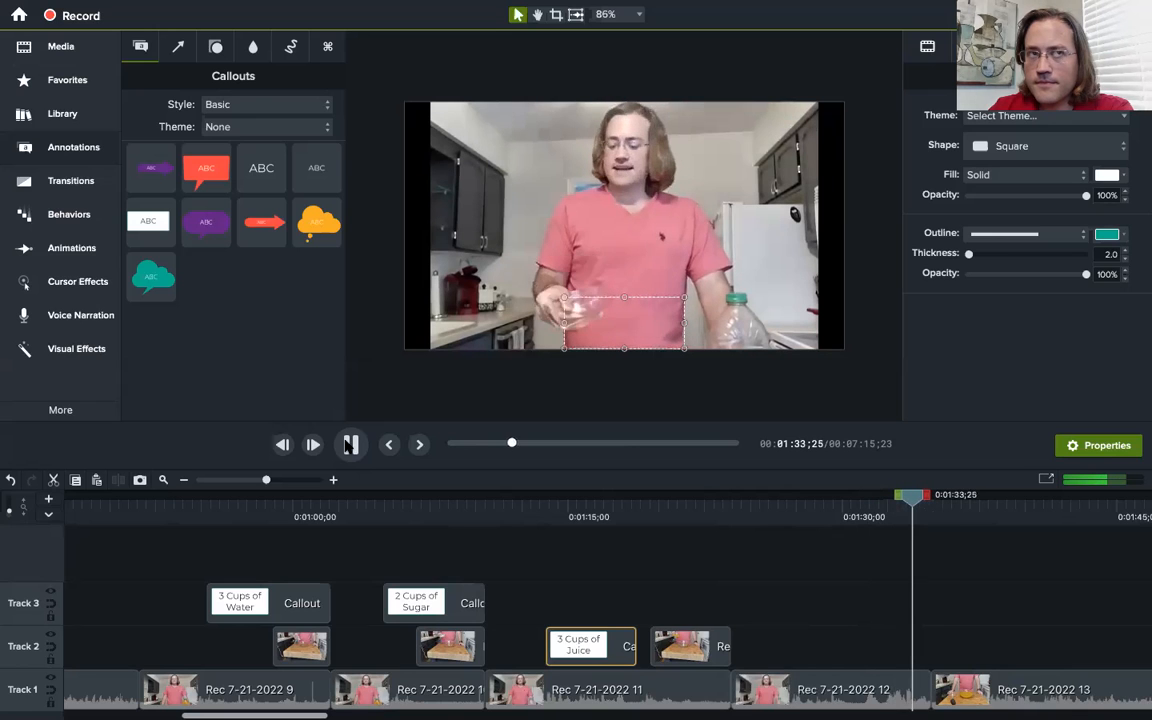
left_click(350, 444)
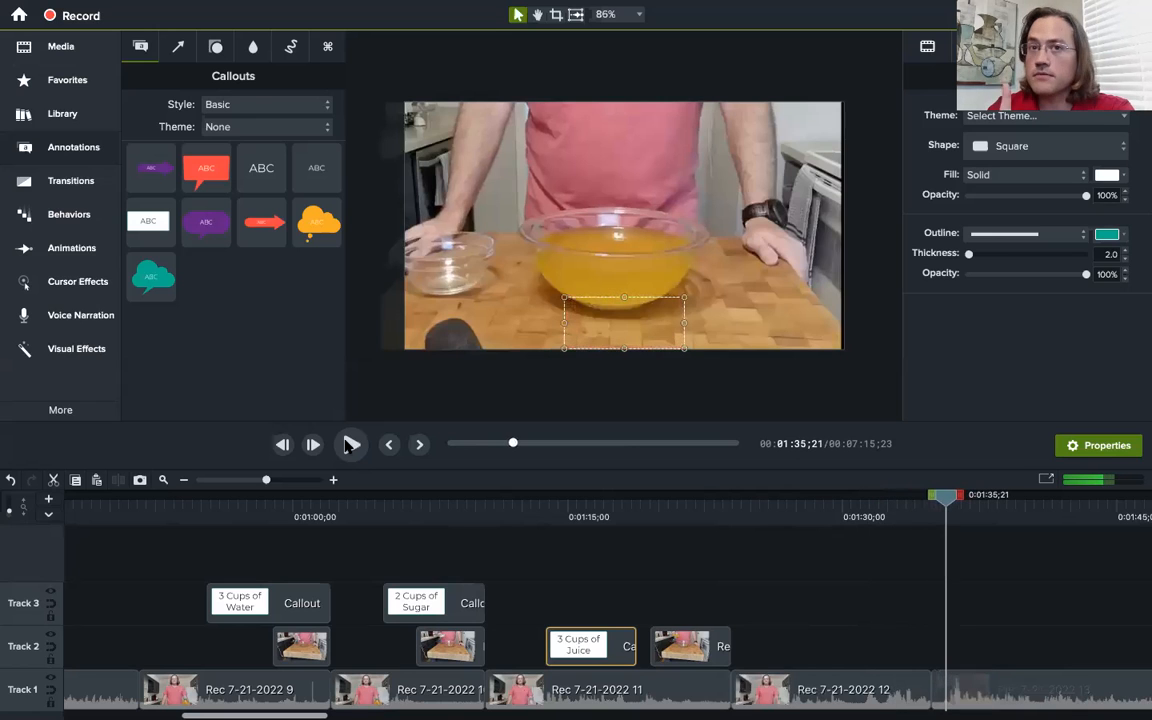
left_click_drag(143, 221, 609, 320)
double_click(587, 323)
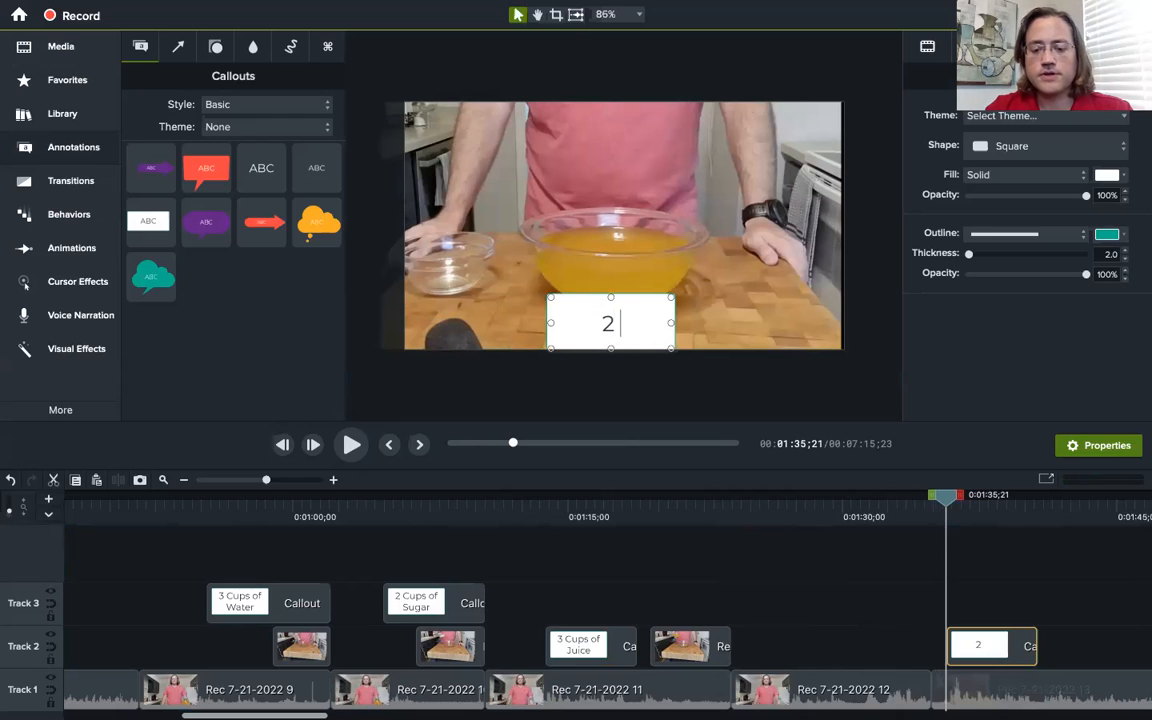
Set the new callout's text to "2 Tablespoons Lemon Juice" and move it earlier on Track 2, above the Rec 7-21-2022 12 clip.
type("Tablespo")
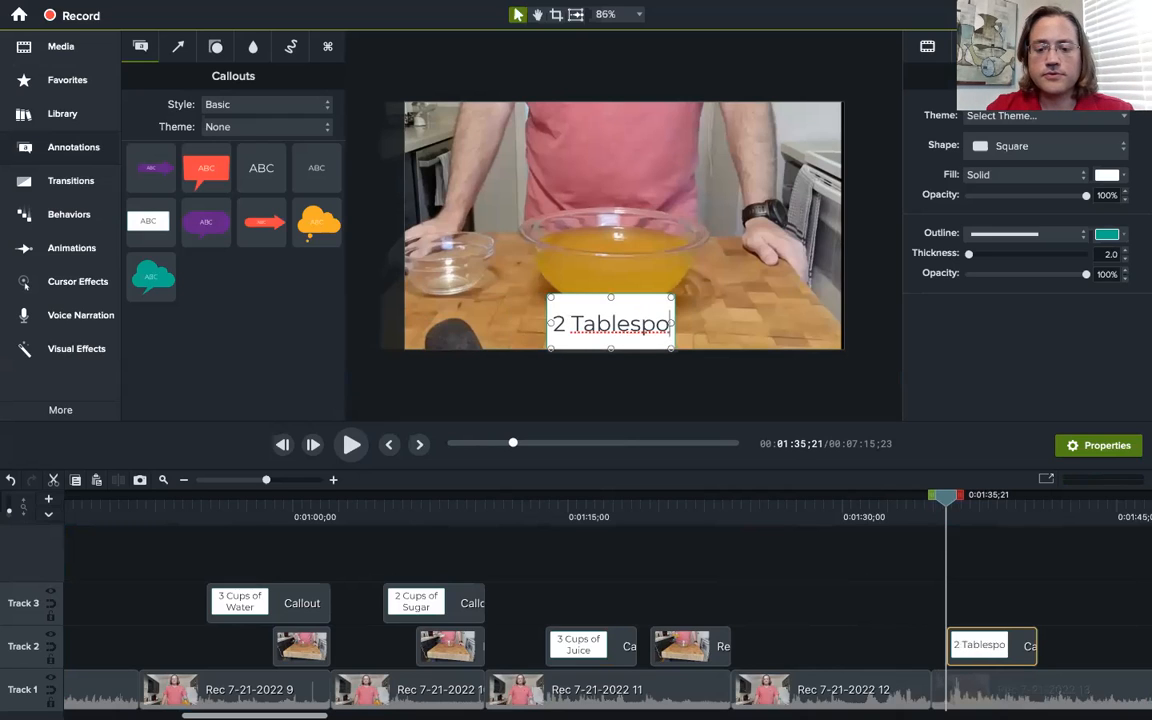
type("ons")
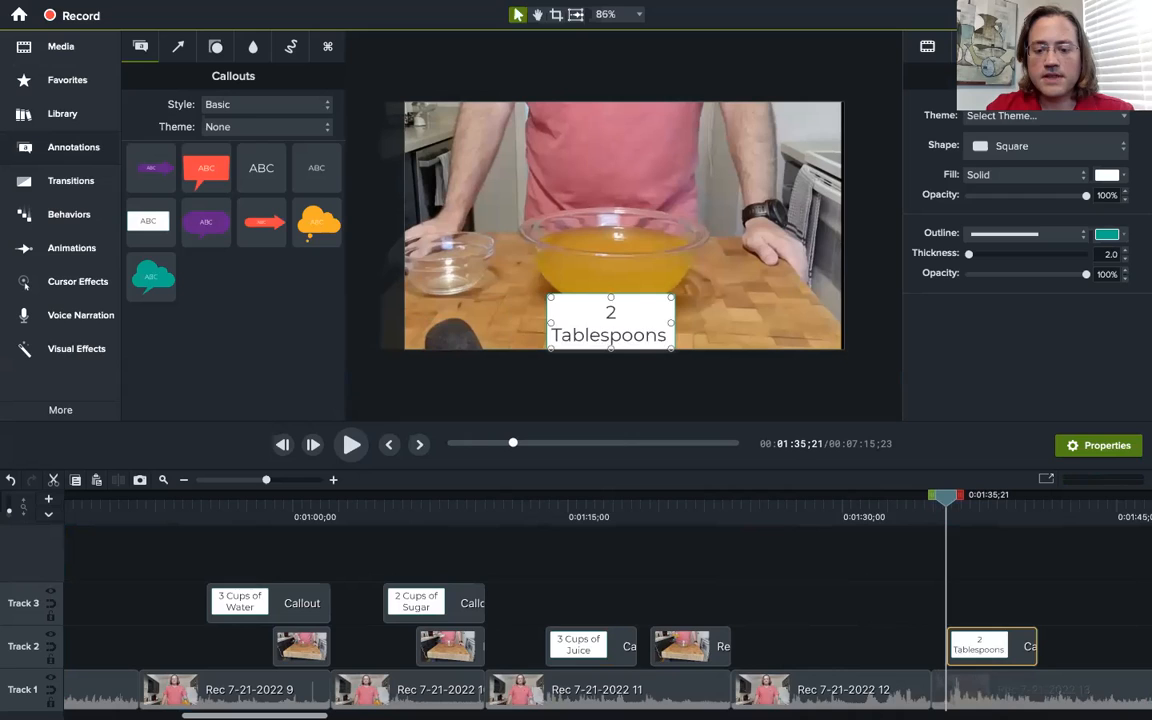
type(" Lemond")
key("BackSpace")
type("Juice")
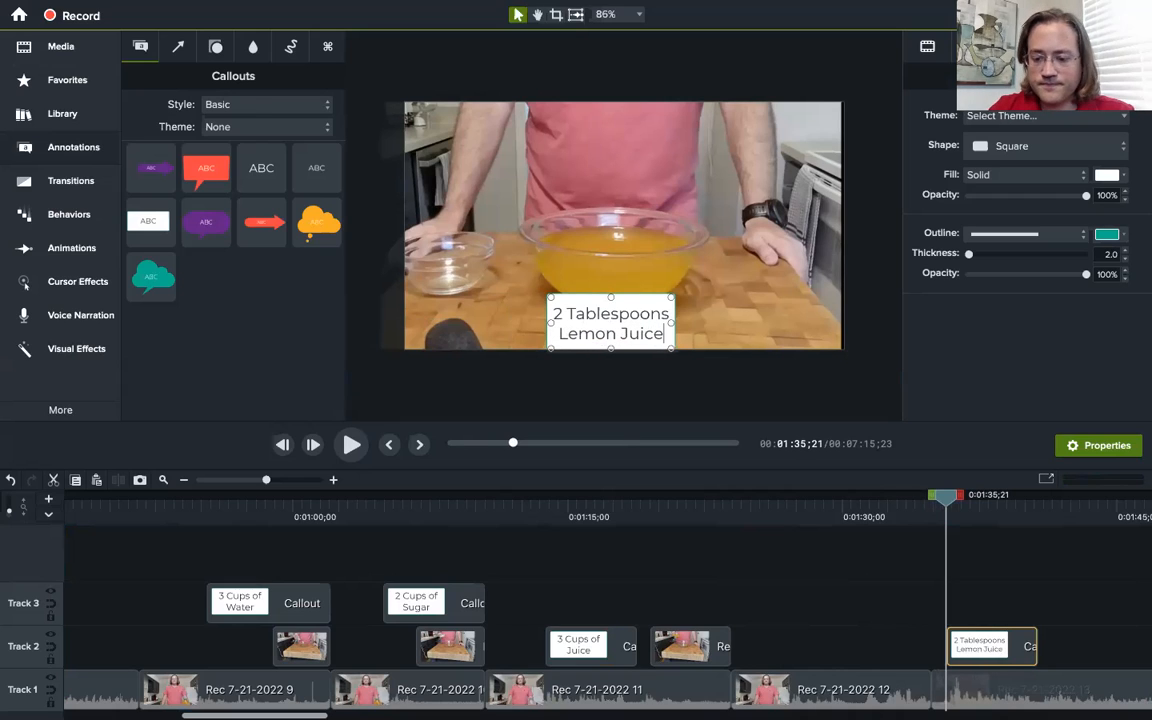
left_click(758, 584)
left_click_drag(980, 636, 840, 646)
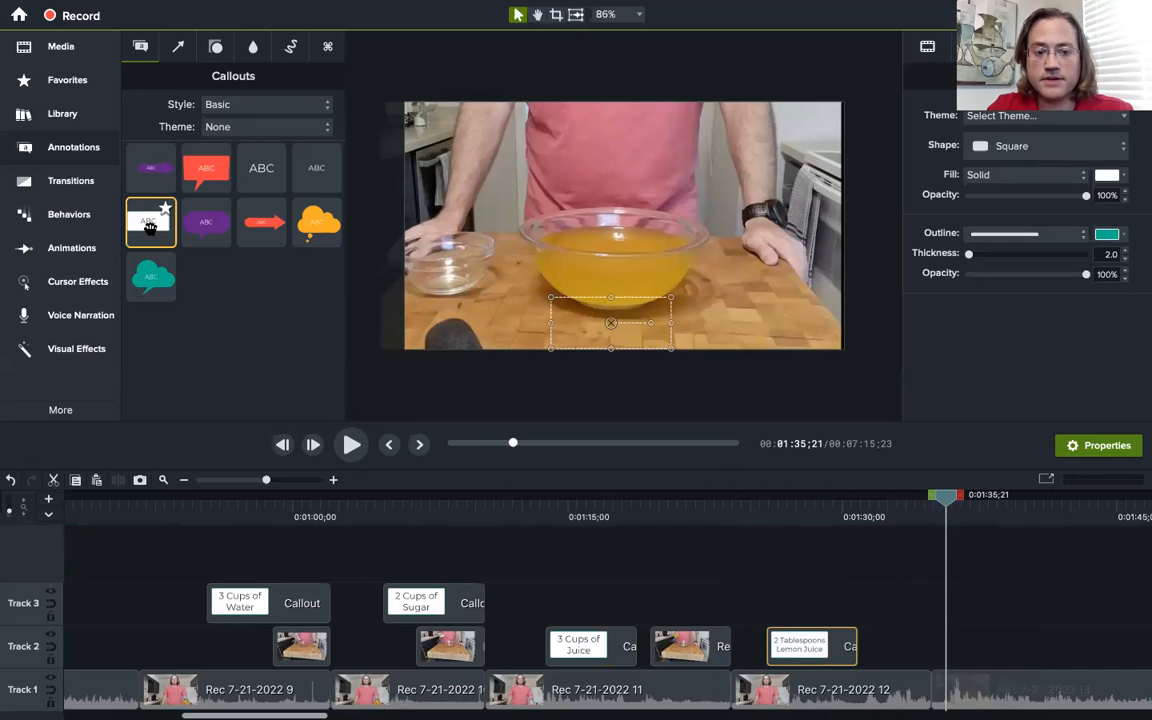
Add another white square callout on Track 2 directly after the lemon juice callout with the text "Dash of Salt".
left_click_drag(150, 226, 866, 676)
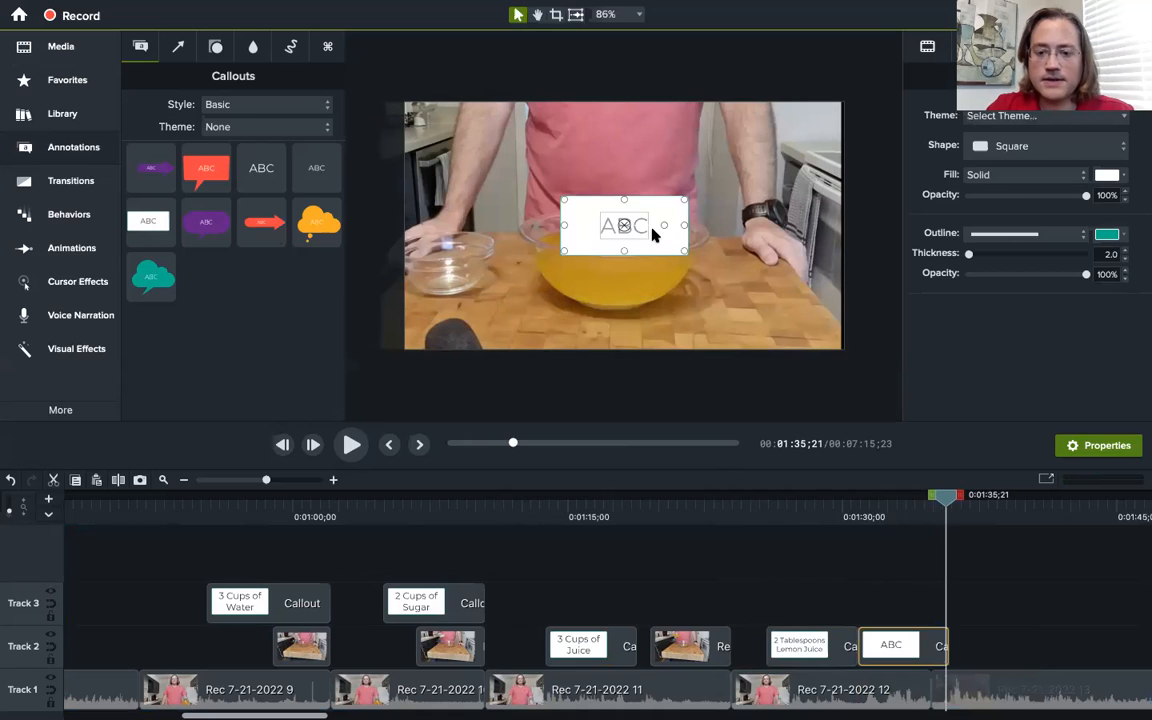
type("Dash o")
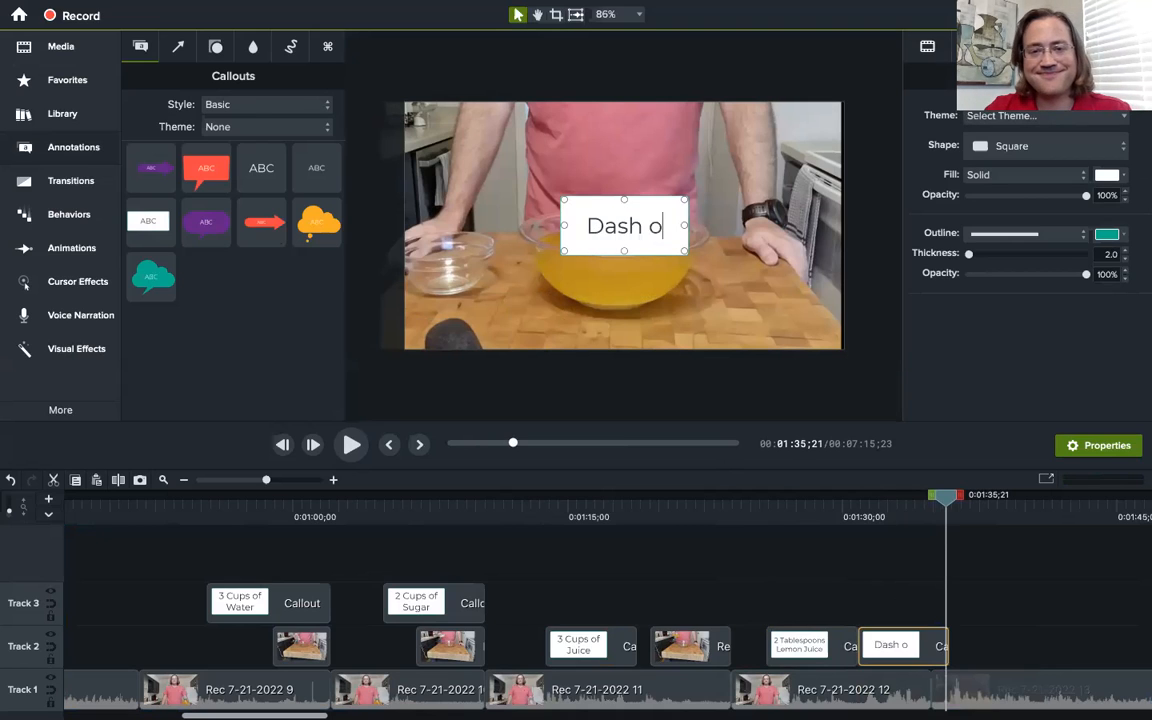
type("f Salt")
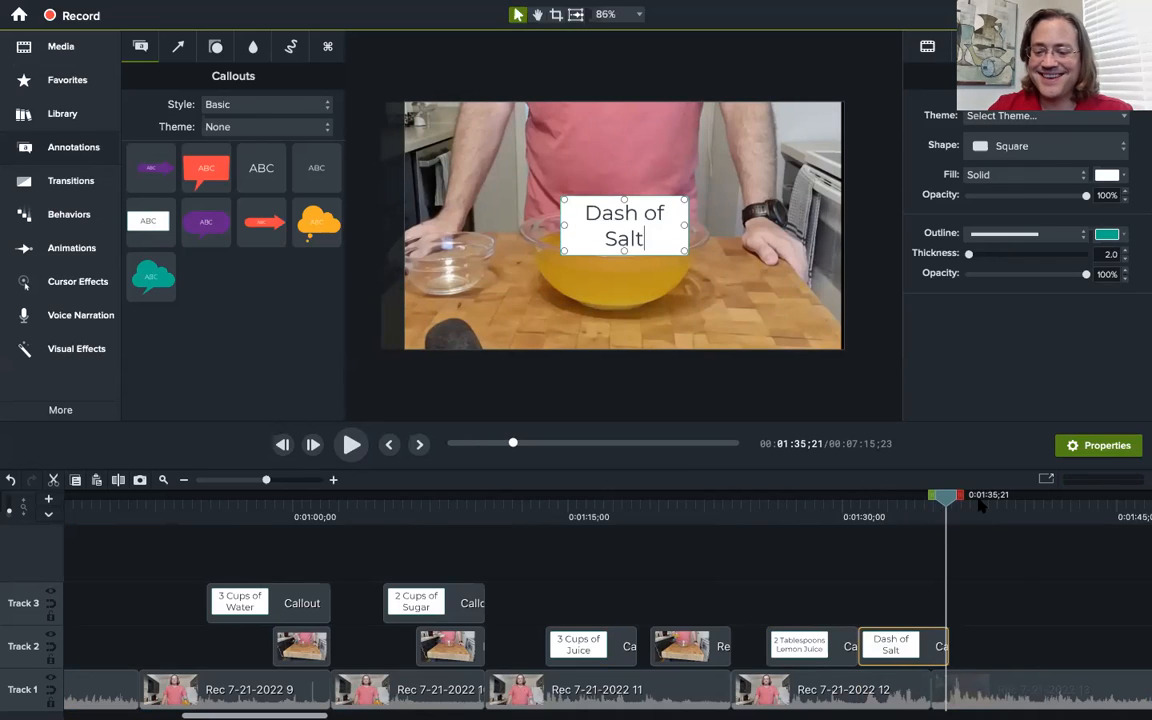
Shorten the "Dash of Salt" callout on Track 2 so it ends together with the Rec 7-21-2022 12 clip.
left_click(1020, 580)
left_click(943, 646)
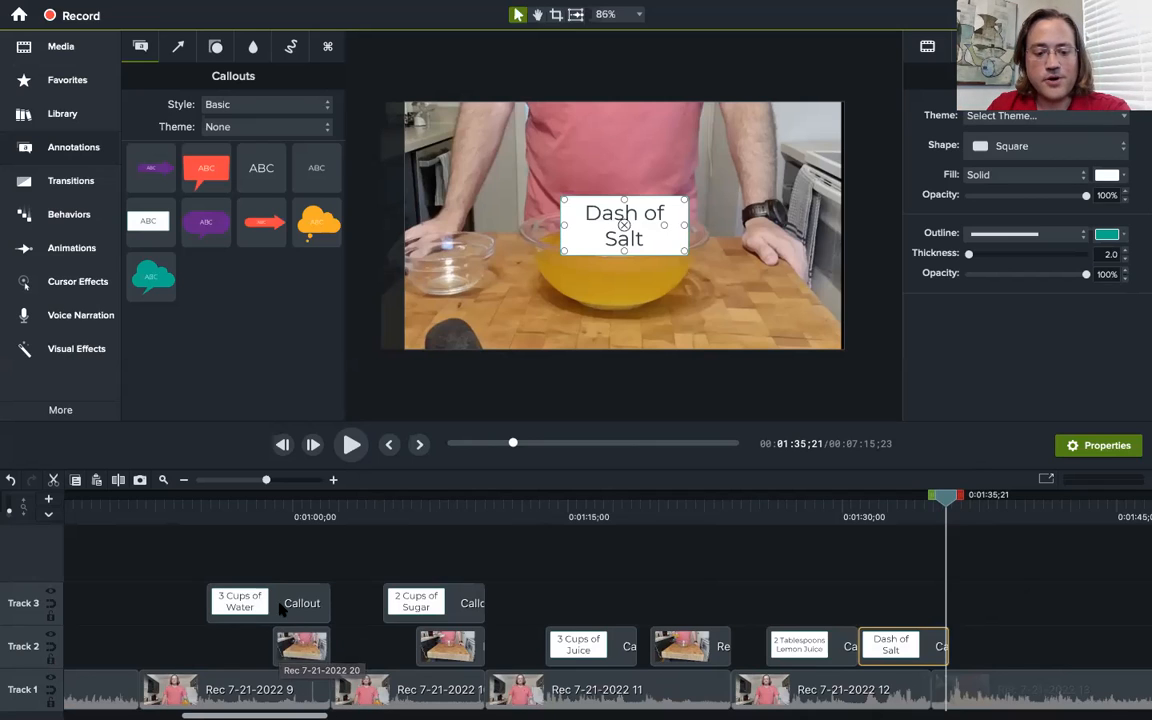
left_click(251, 515)
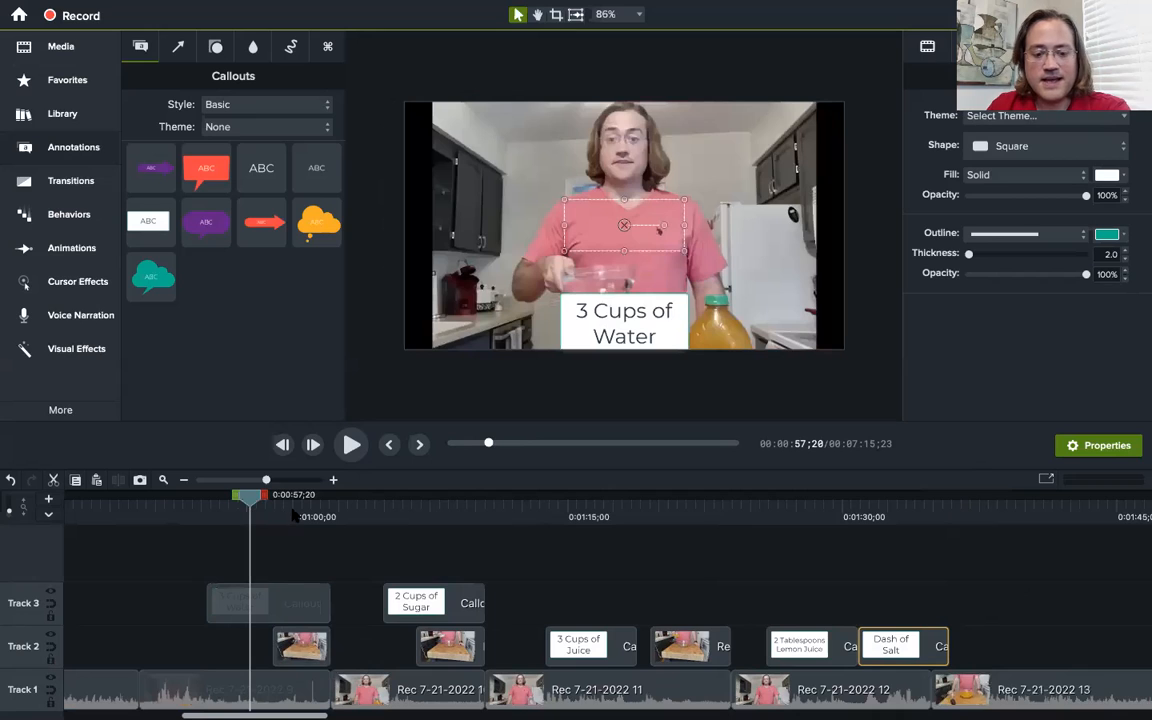
left_click(294, 515)
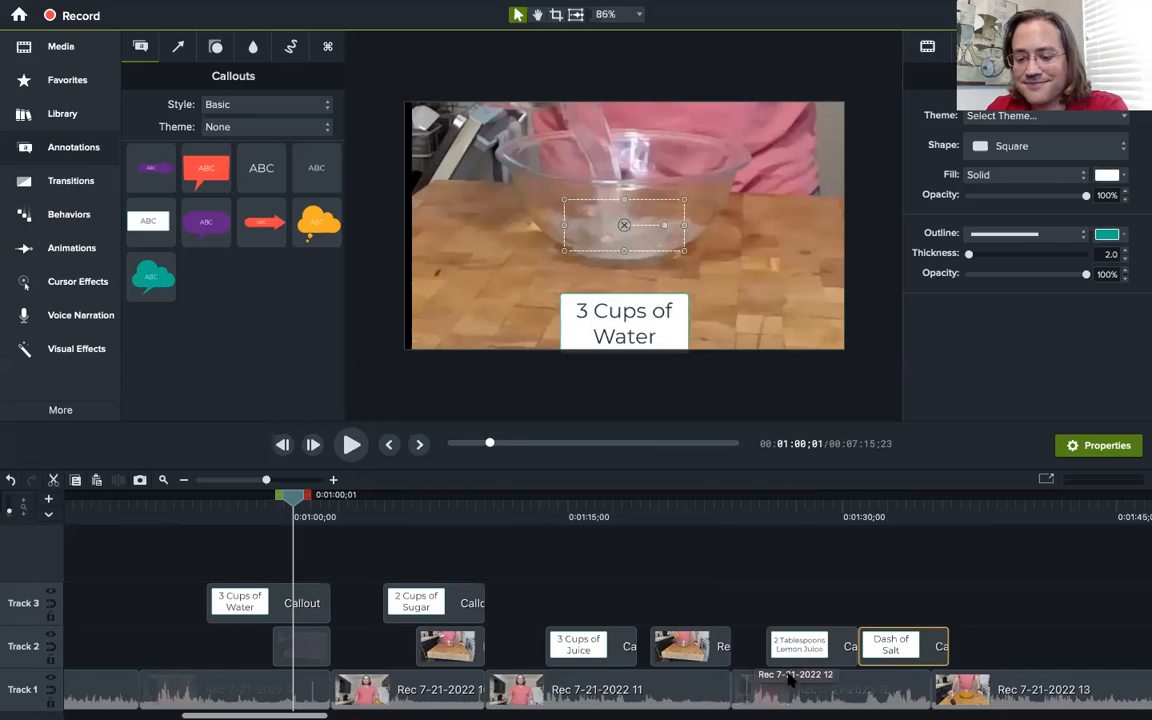
left_click_drag(941, 645, 930, 646)
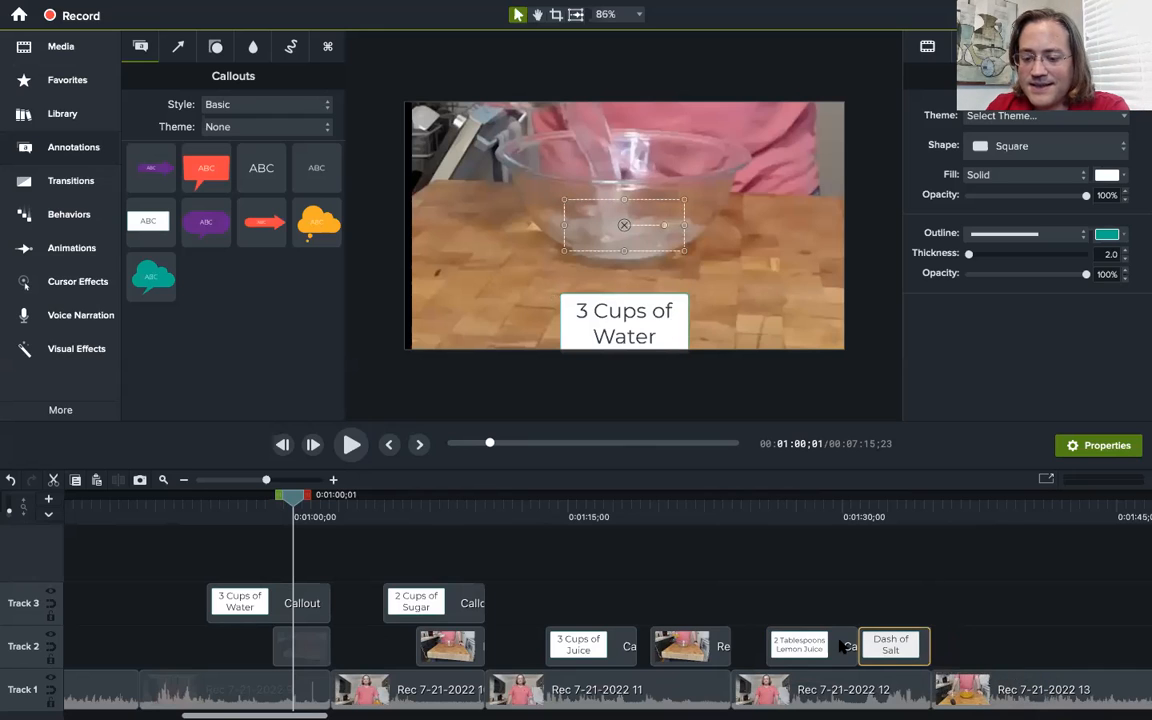
Play back the ingredient callouts and move the "Dash of Salt" callout to the bottom centre of the video frame.
left_click(152, 518)
left_click(352, 446)
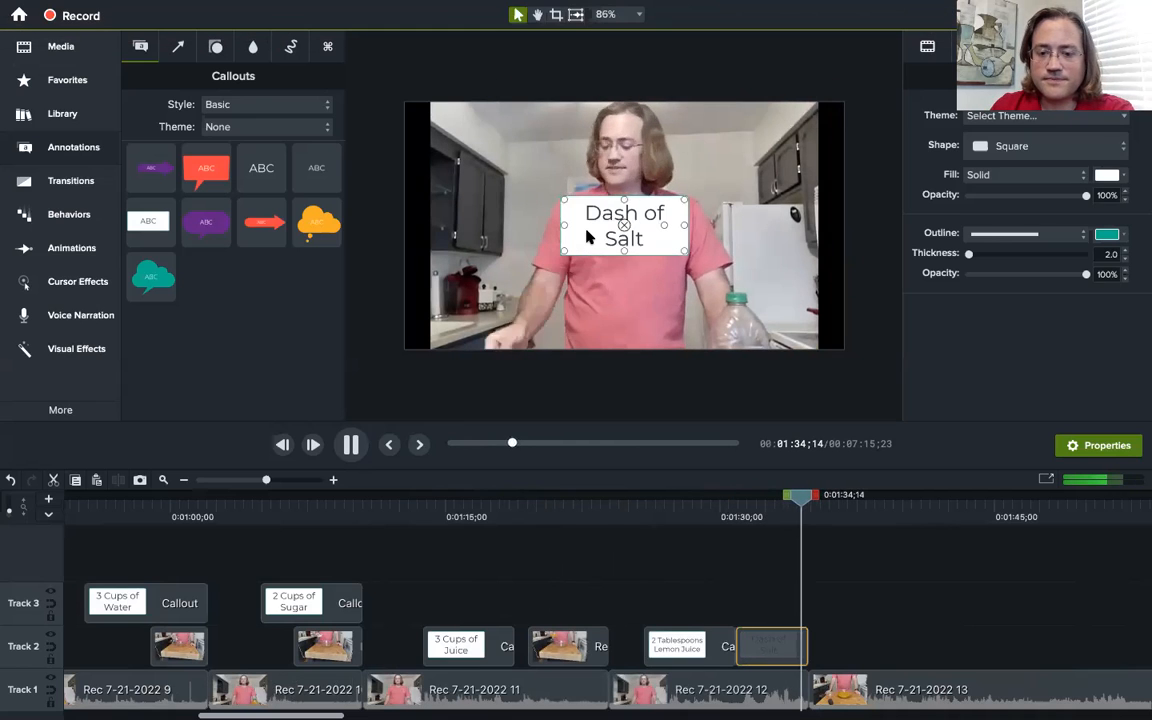
key("space")
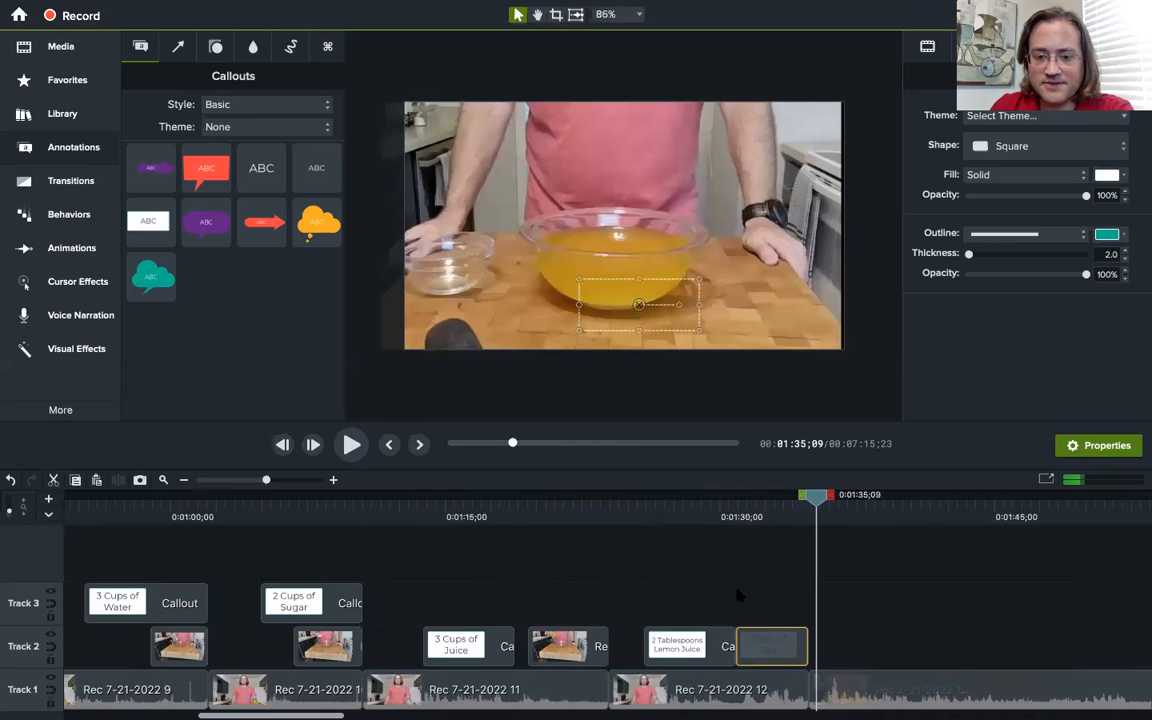
left_click(773, 511)
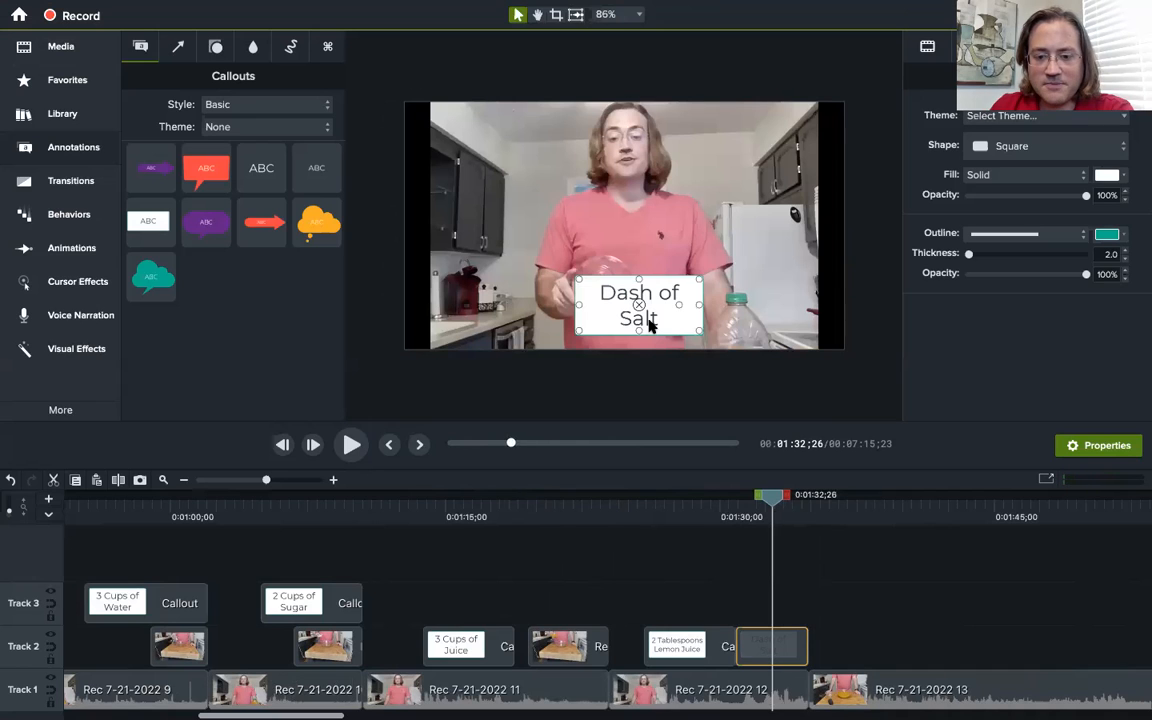
left_click_drag(651, 336, 649, 341)
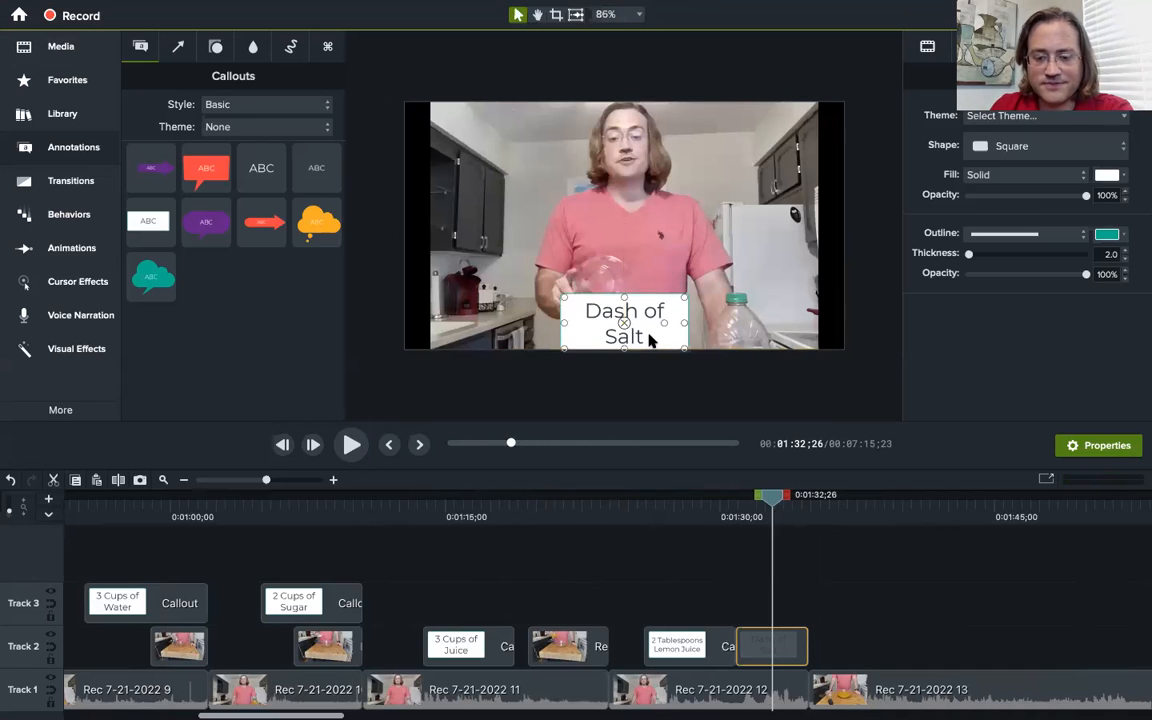
left_click(864, 609)
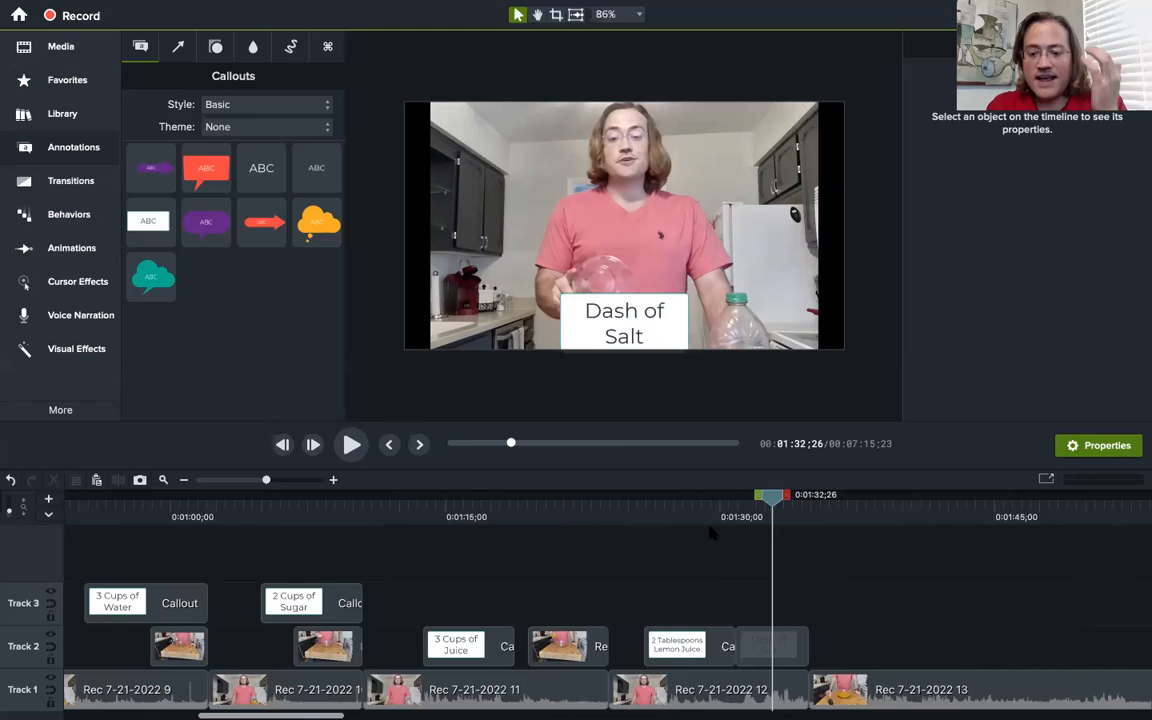
Preview the video's opening up to 0:00:06;21 and add a purple arrow callout there with the presenter's full name.
left_click_drag(773, 500, 56, 525)
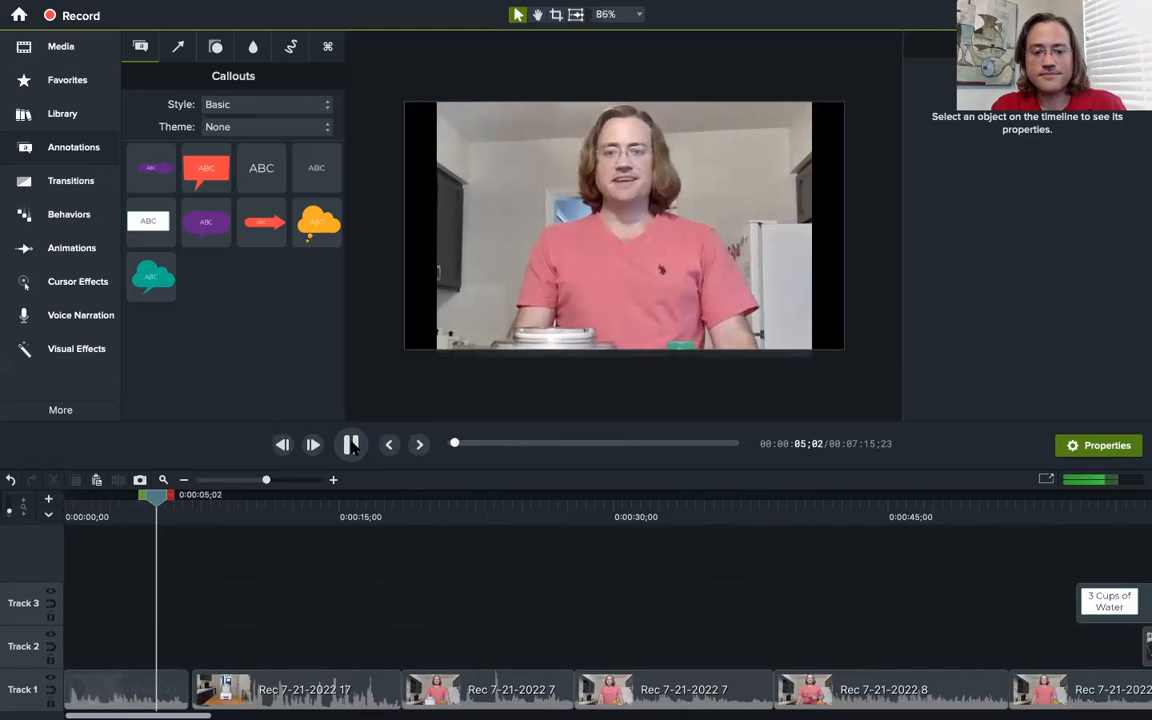
left_click(351, 445)
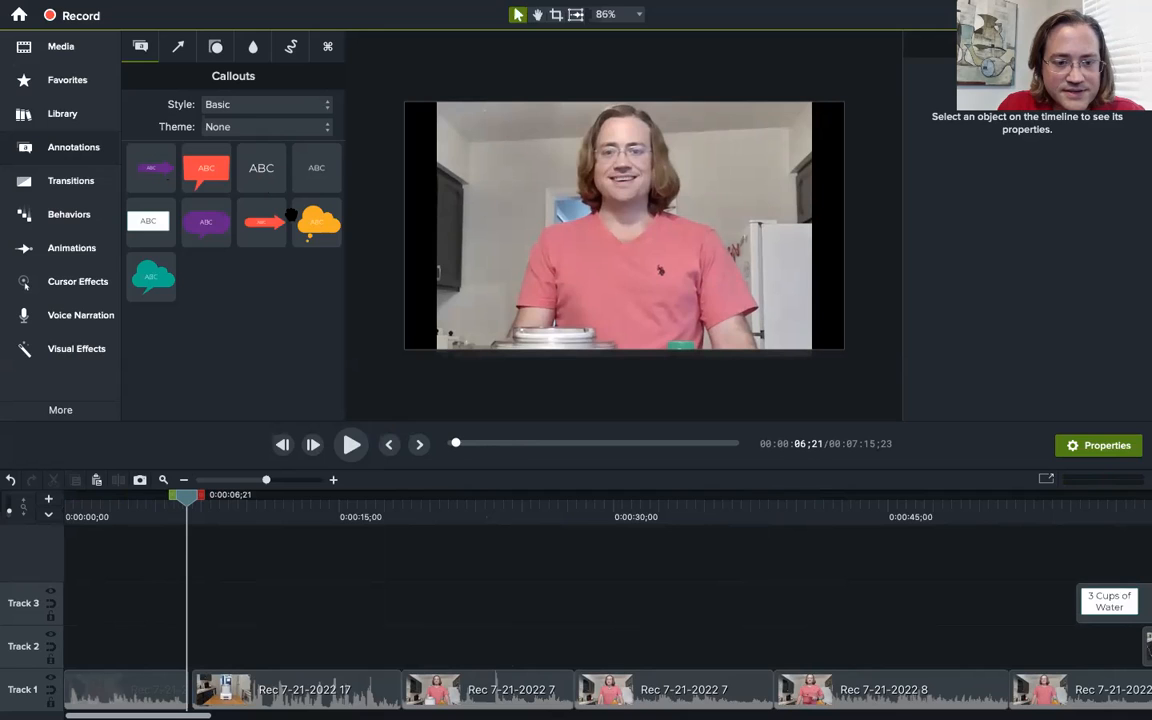
left_click(150, 168)
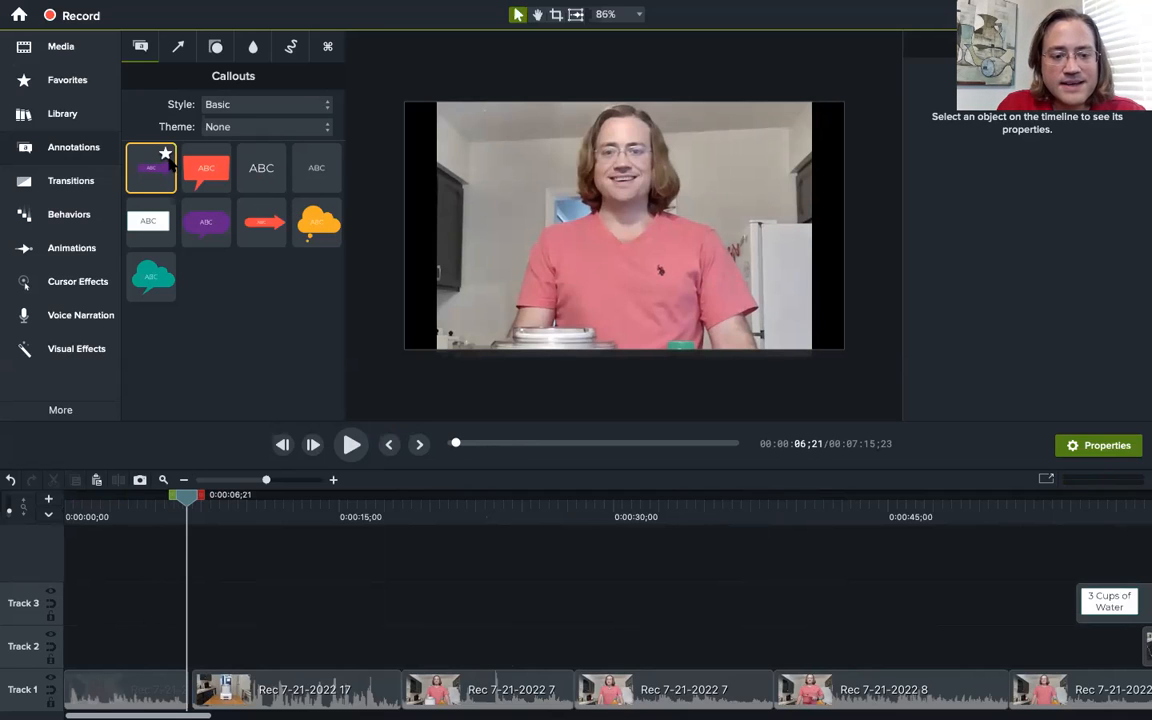
left_click_drag(155, 170, 746, 238)
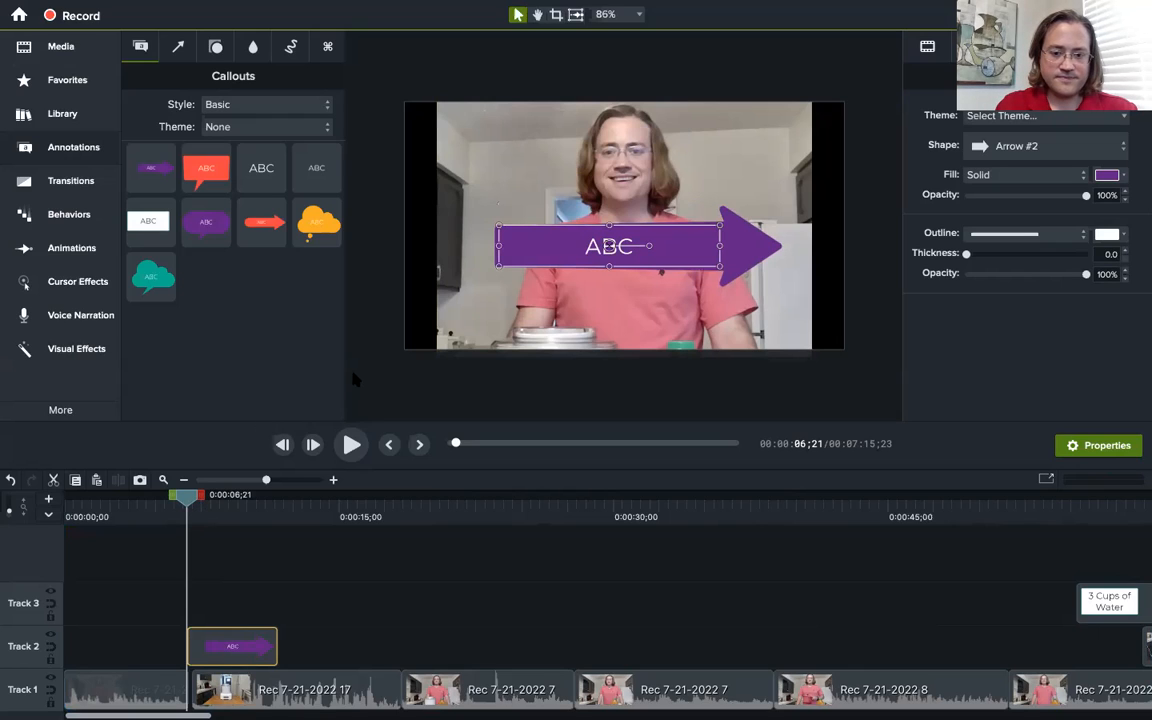
double_click(587, 256)
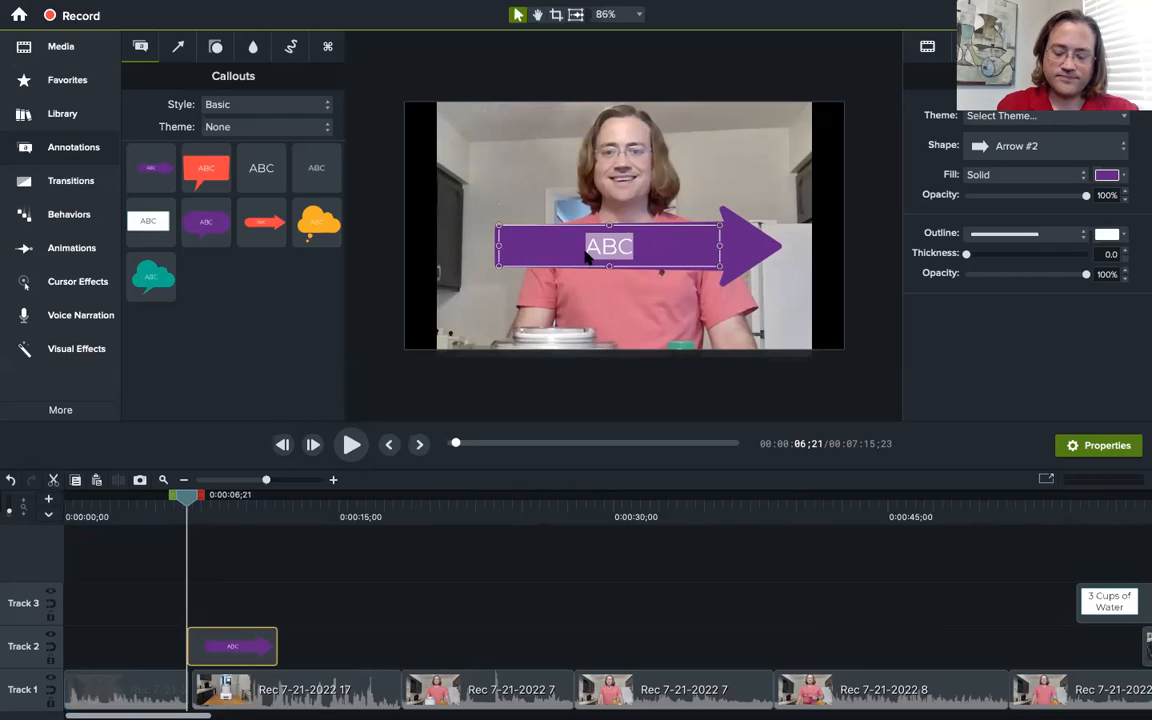
type("Jeffrey ")
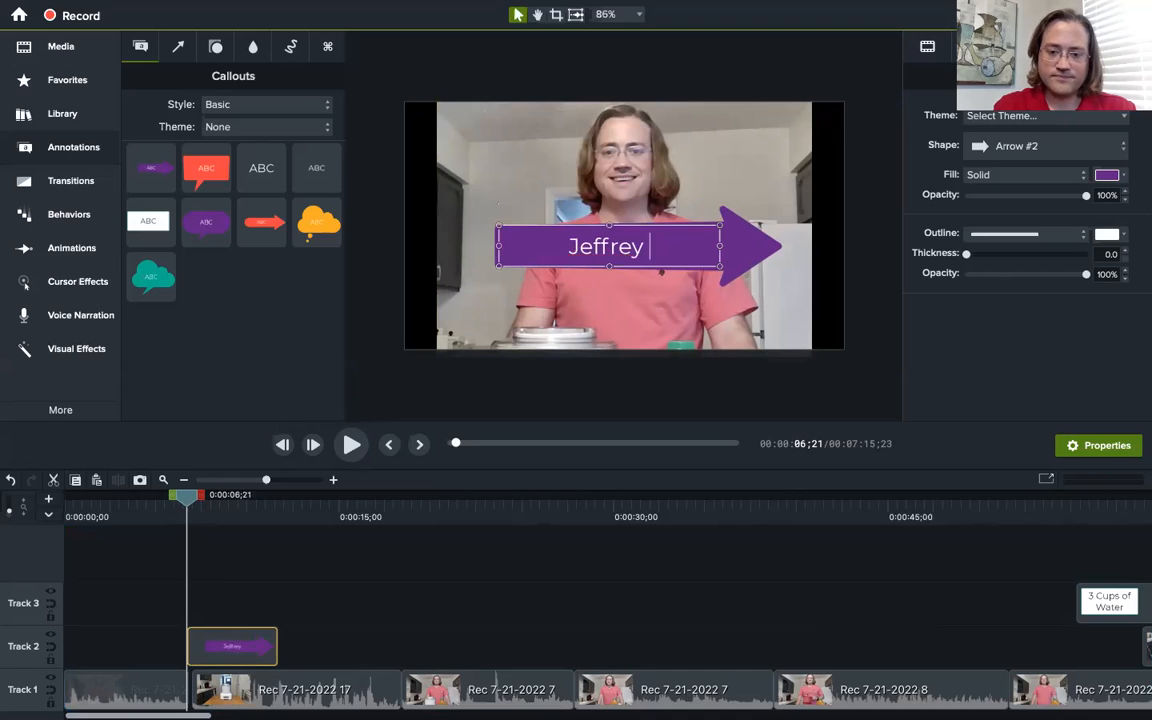
type("Hart")
Move the purple name callout to the very start of Track 2 and extend its duration to slightly more than 5 seconds.
left_click_drag(230, 628, 52, 634)
left_click(71, 512)
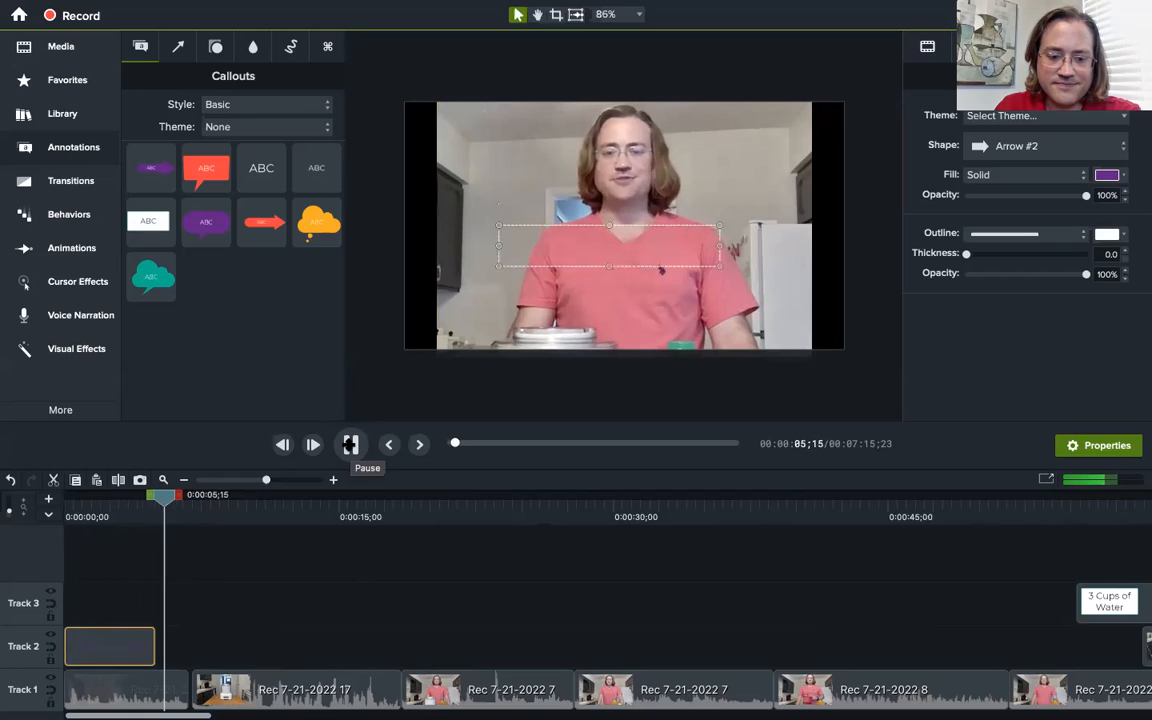
left_click(348, 444)
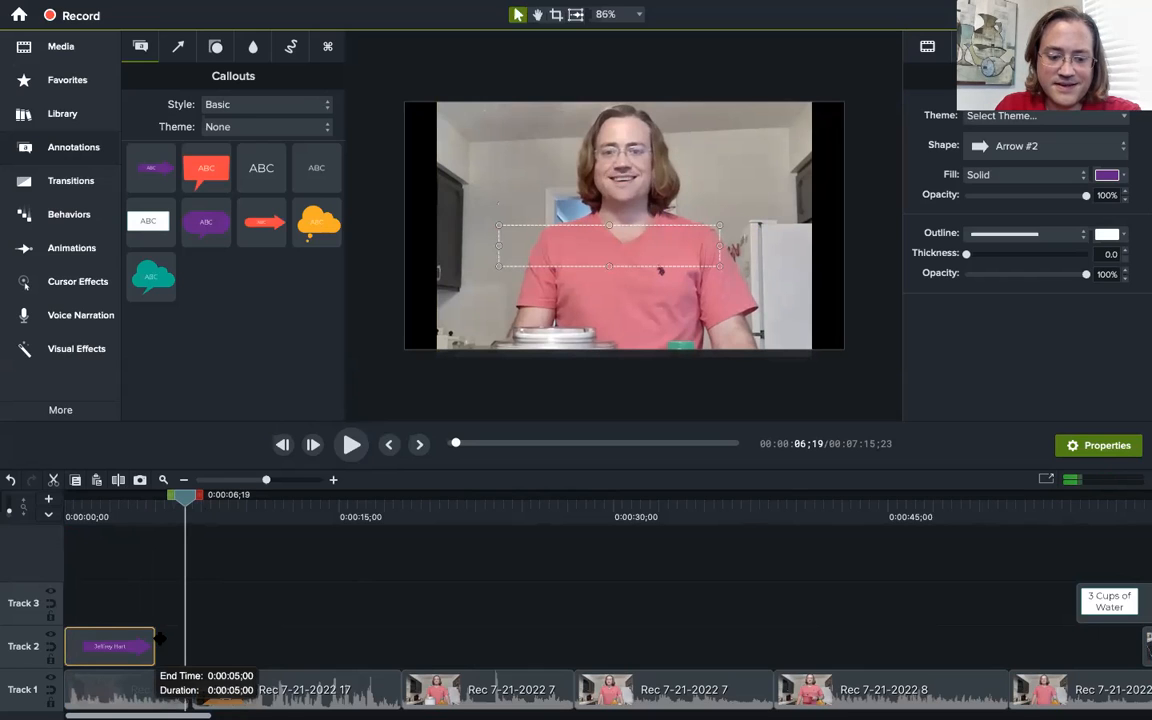
left_click_drag(160, 638, 162, 638)
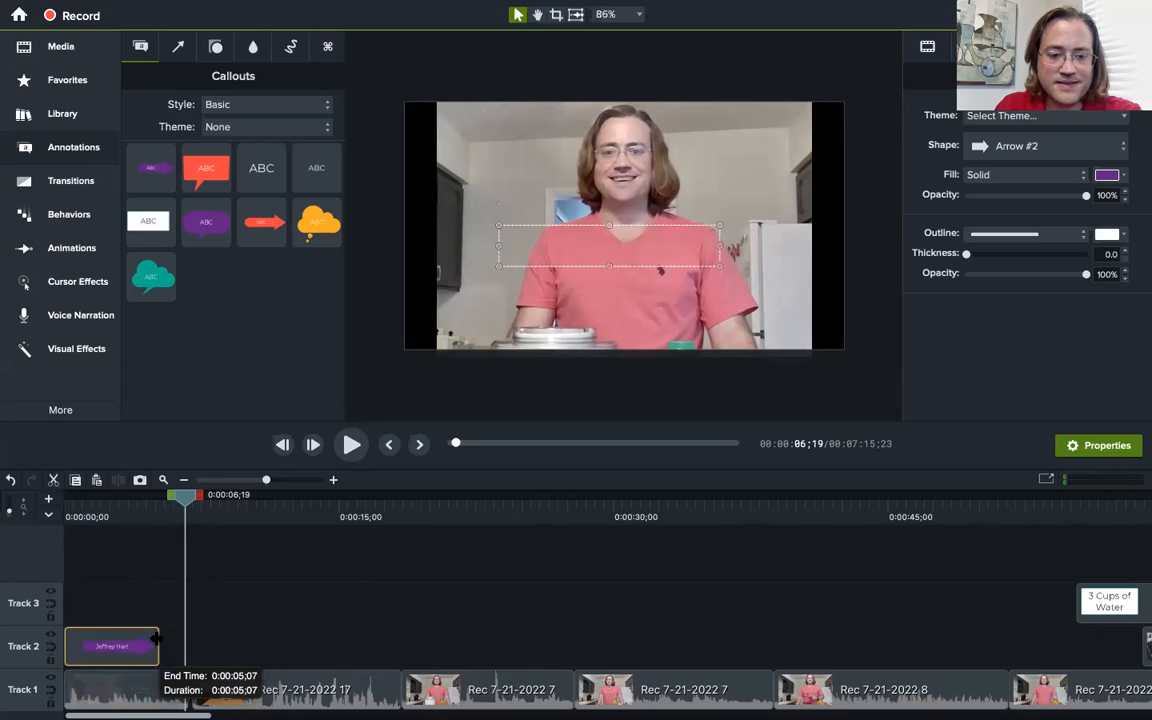
Add a white square callout directly after the purple one, at the frame's bottom centre, with the text "Mango Tangerine Sorbet".
left_click(266, 224)
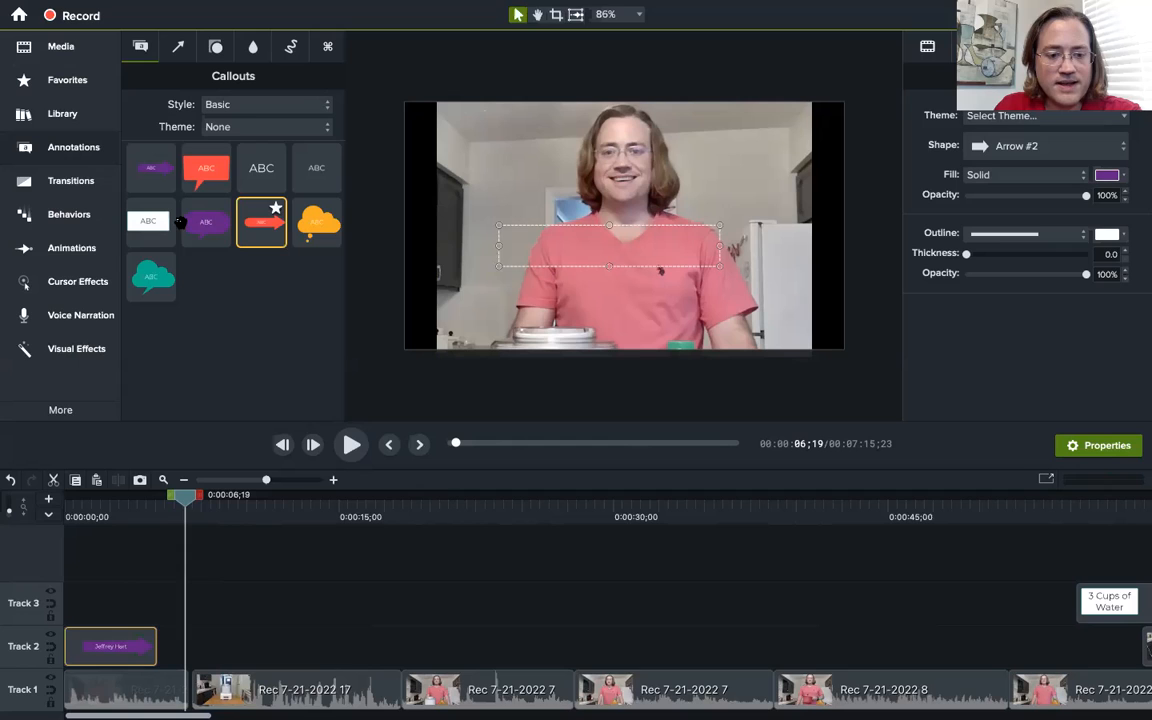
left_click(168, 674)
left_click_drag(166, 673, 646, 322)
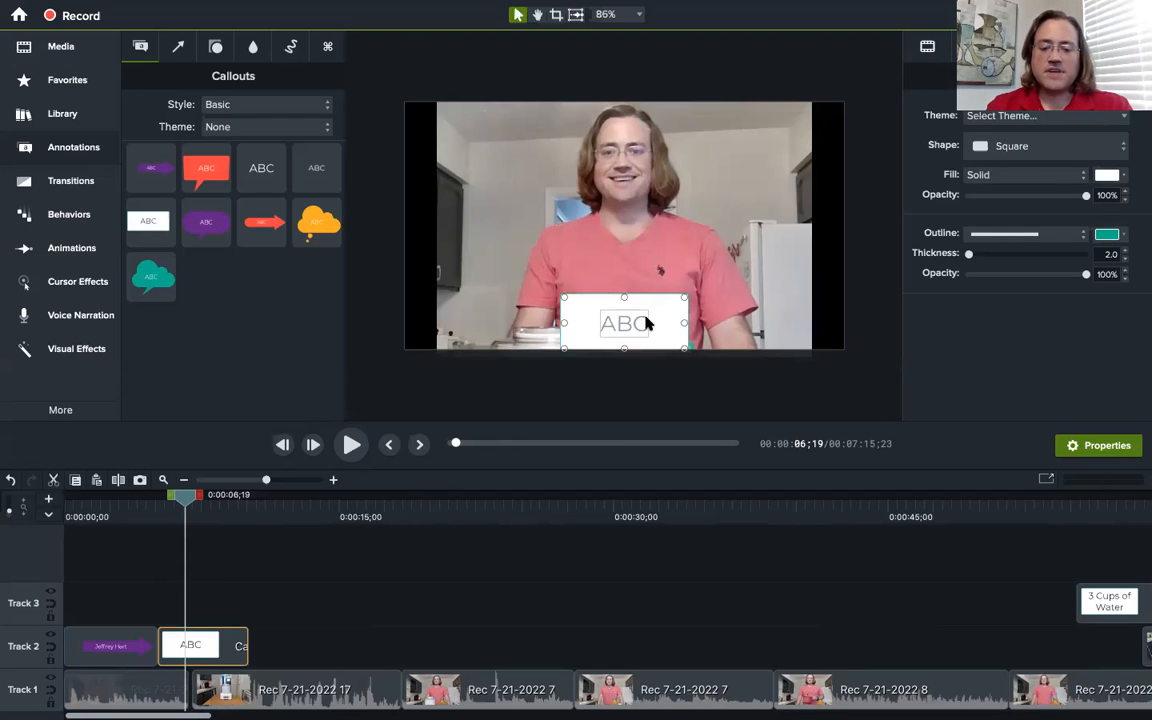
double_click(646, 322)
key("BackSpace")
key("BackSpace")
key("BackSpace")
type("M")
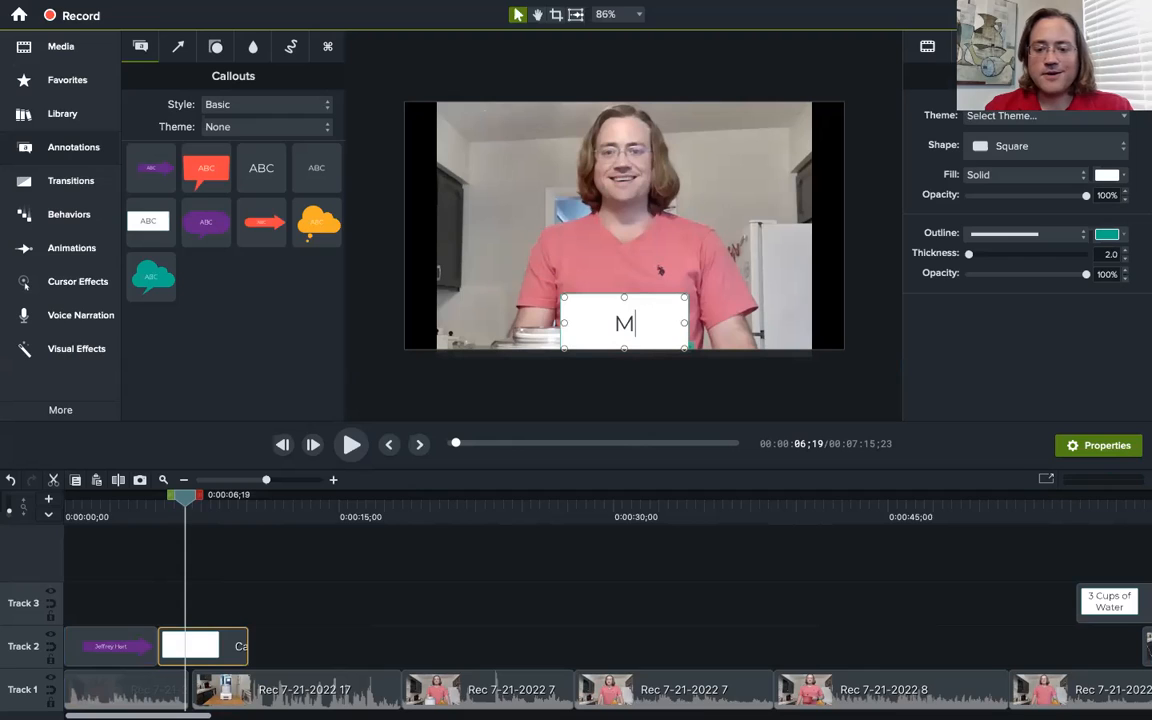
type("ango")
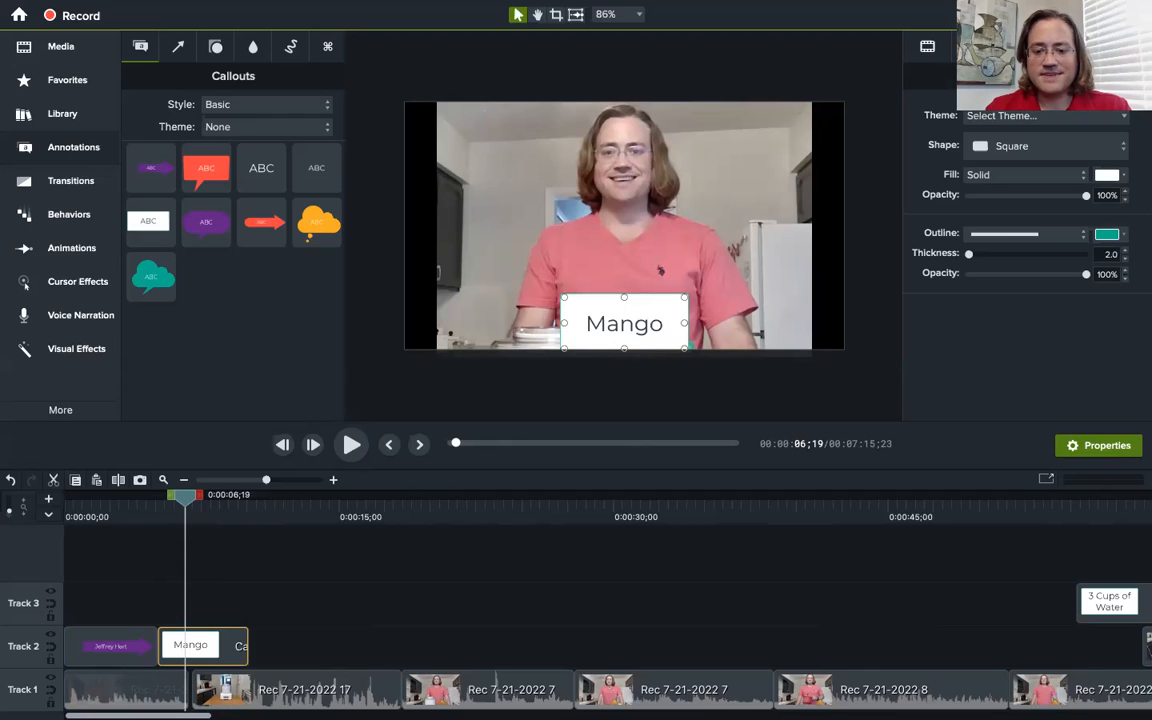
type(" Tanger")
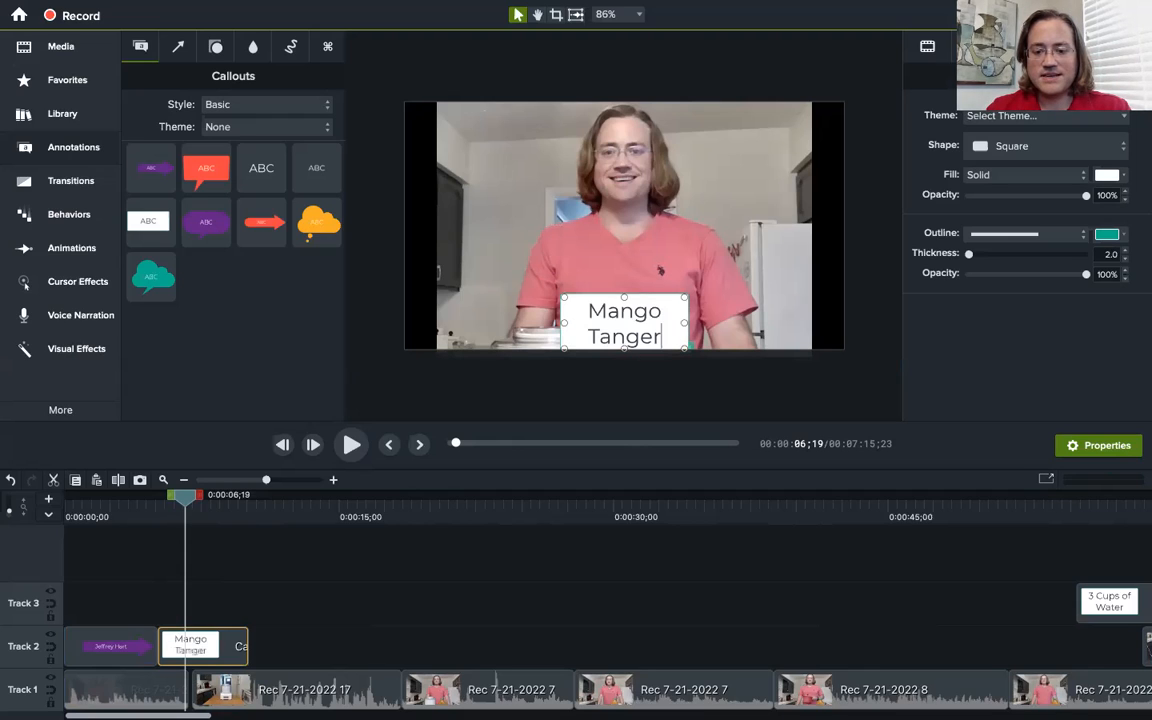
type("ine Sorbet")
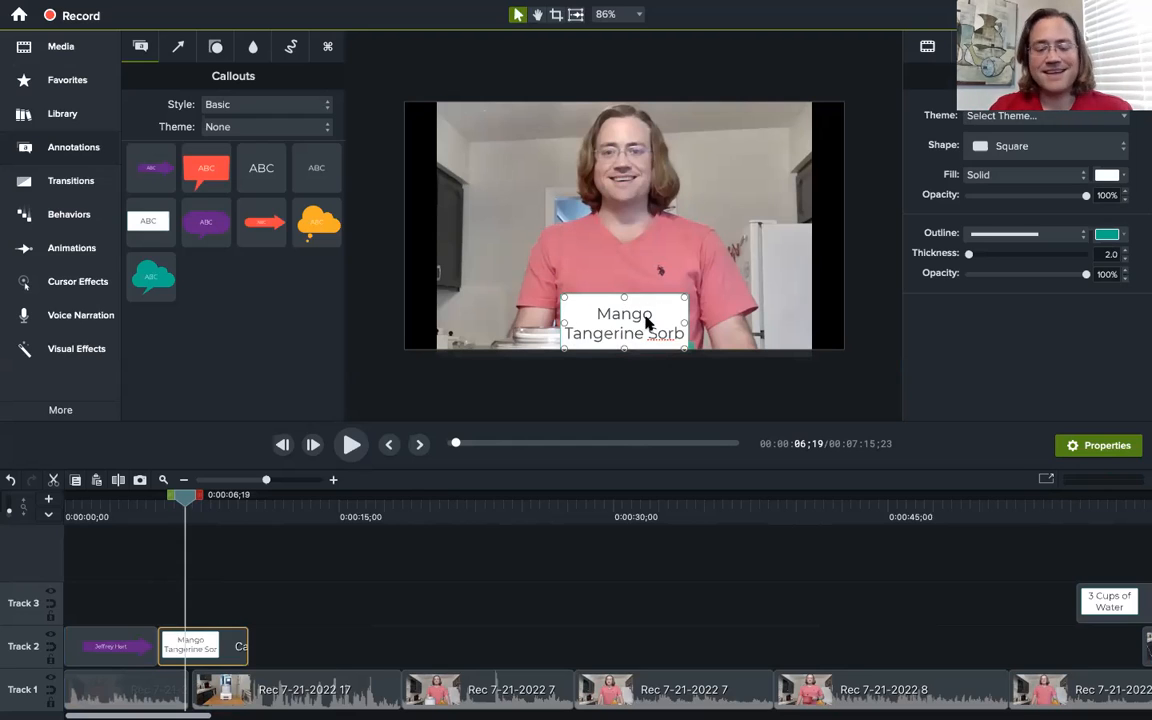
Shorten the "Mango Tangerine Sorbet" callout to end with the first Track 1 clip, and preview the opening from the beginning.
left_click(114, 550)
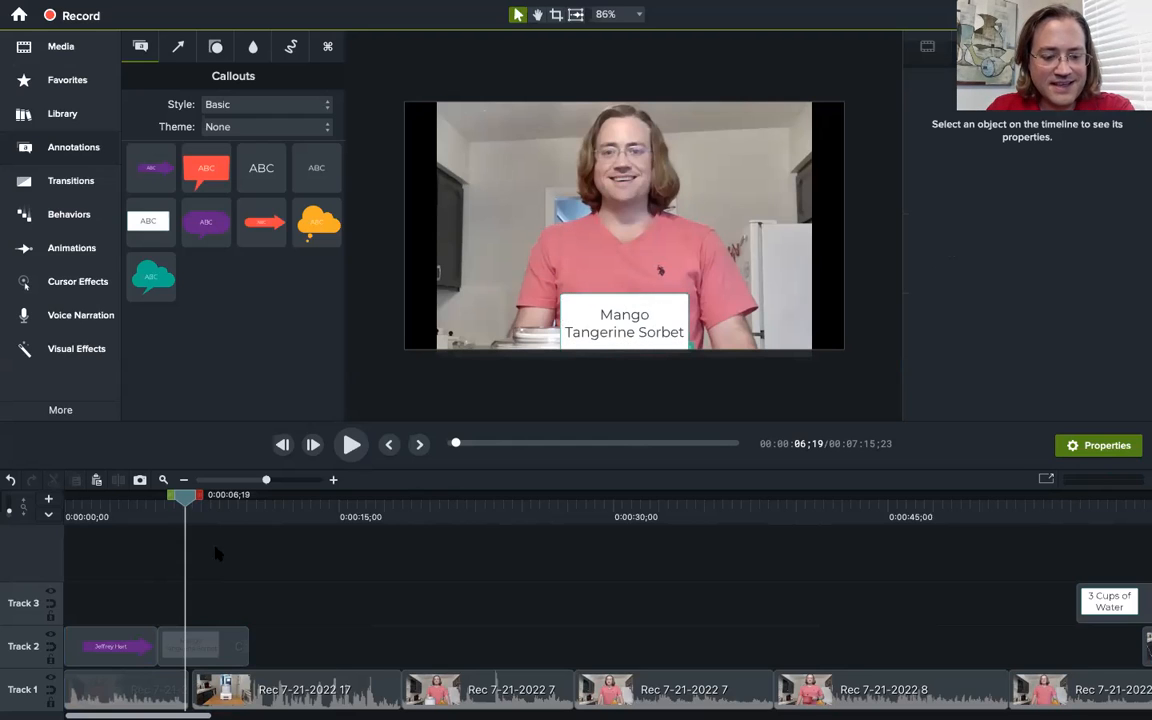
left_click(236, 641)
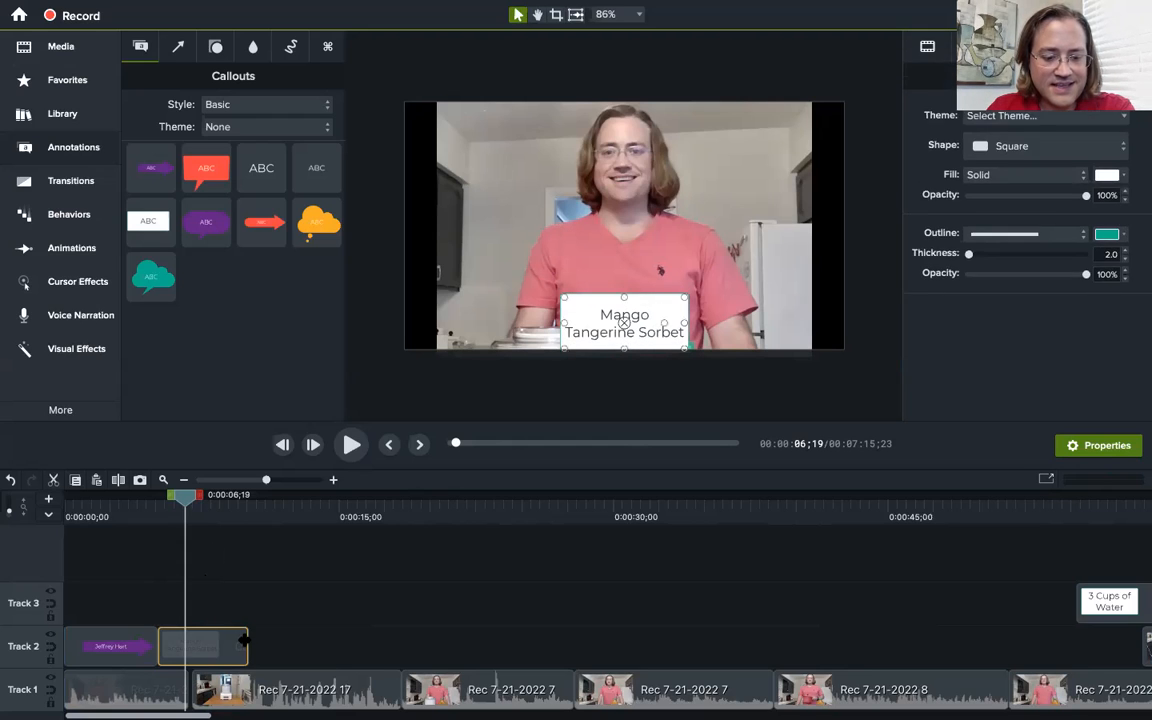
left_click_drag(243, 641, 190, 641)
left_click(68, 505)
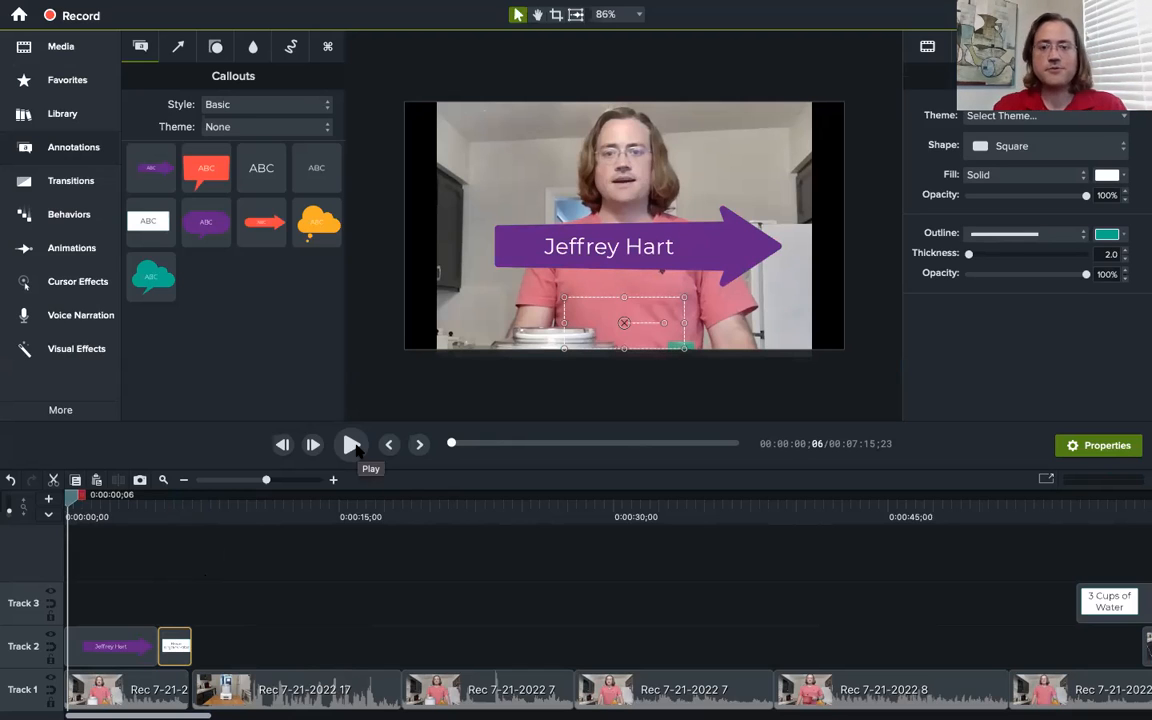
left_click(352, 445)
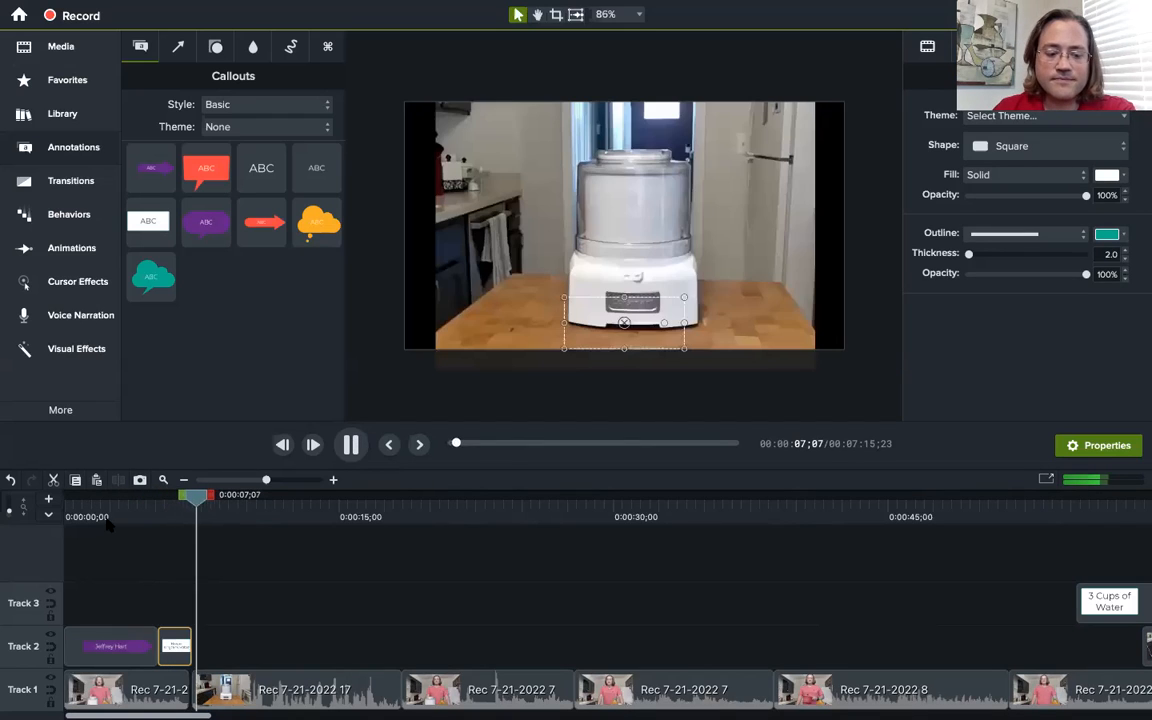
left_click(314, 446)
Delete the purple arrow callout with the presenter's name from the start of Track 2.
left_click(118, 652)
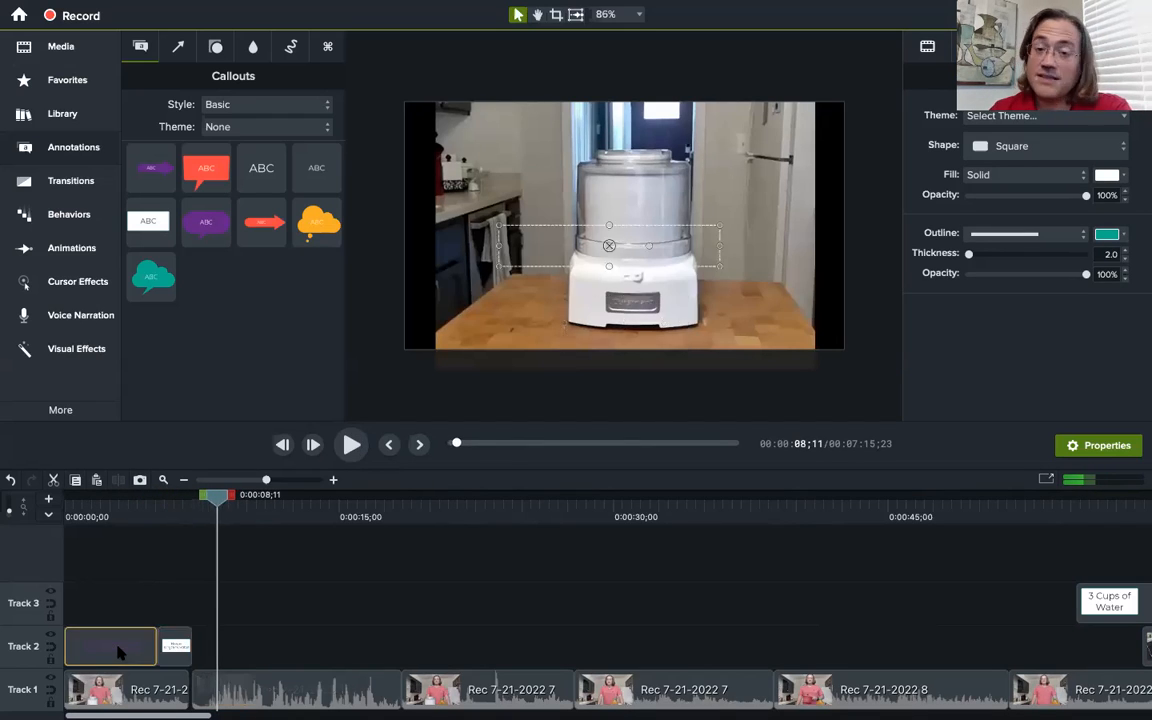
left_click(118, 517)
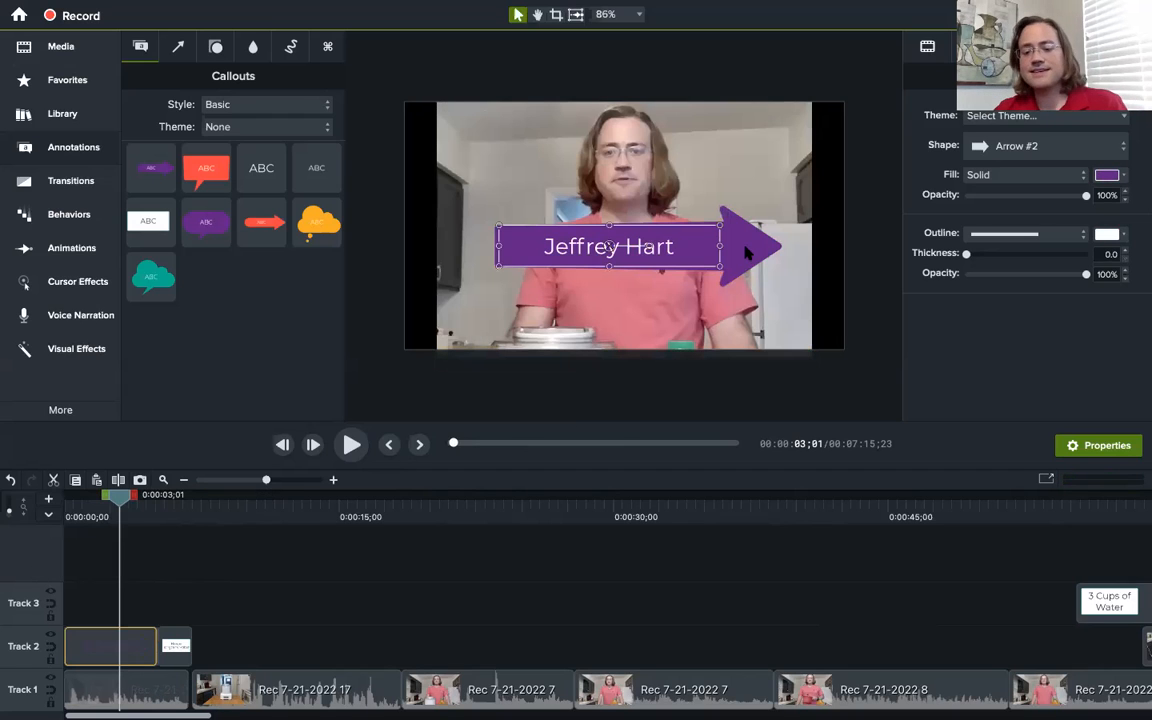
key("Delete")
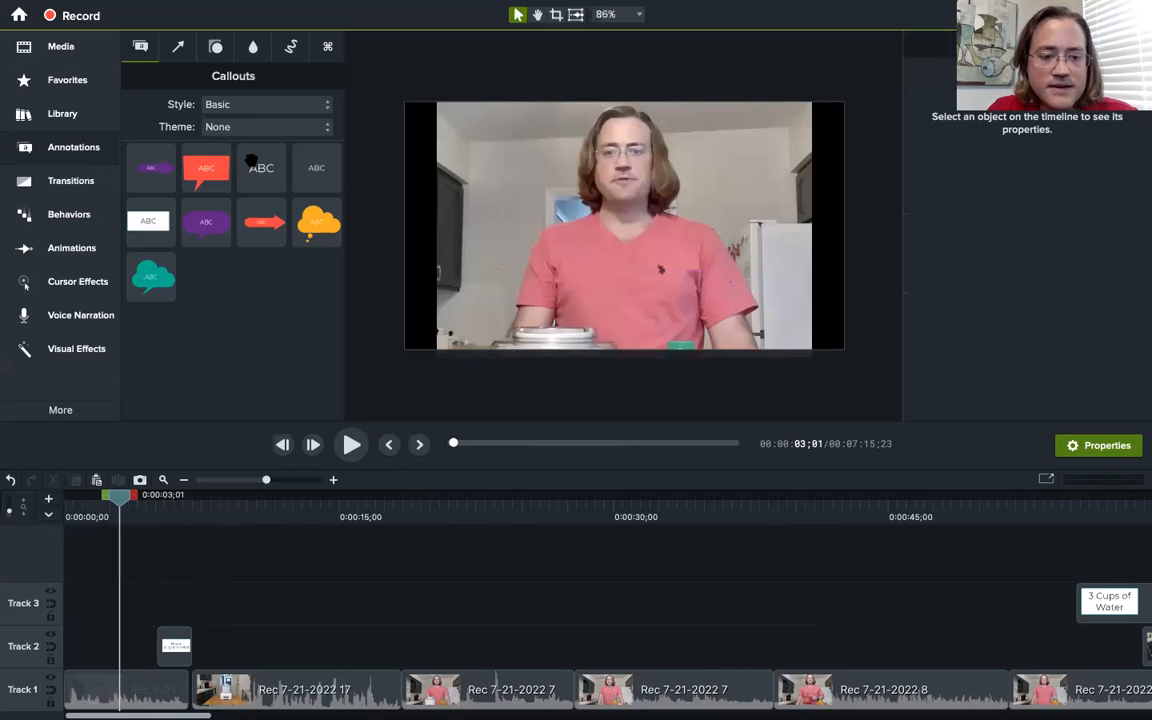
Add a plain white text callout at 0:00:03;01 near the frame's bottom centre, with the presenter's first and last name on two lines.
left_click_drag(252, 163, 620, 316)
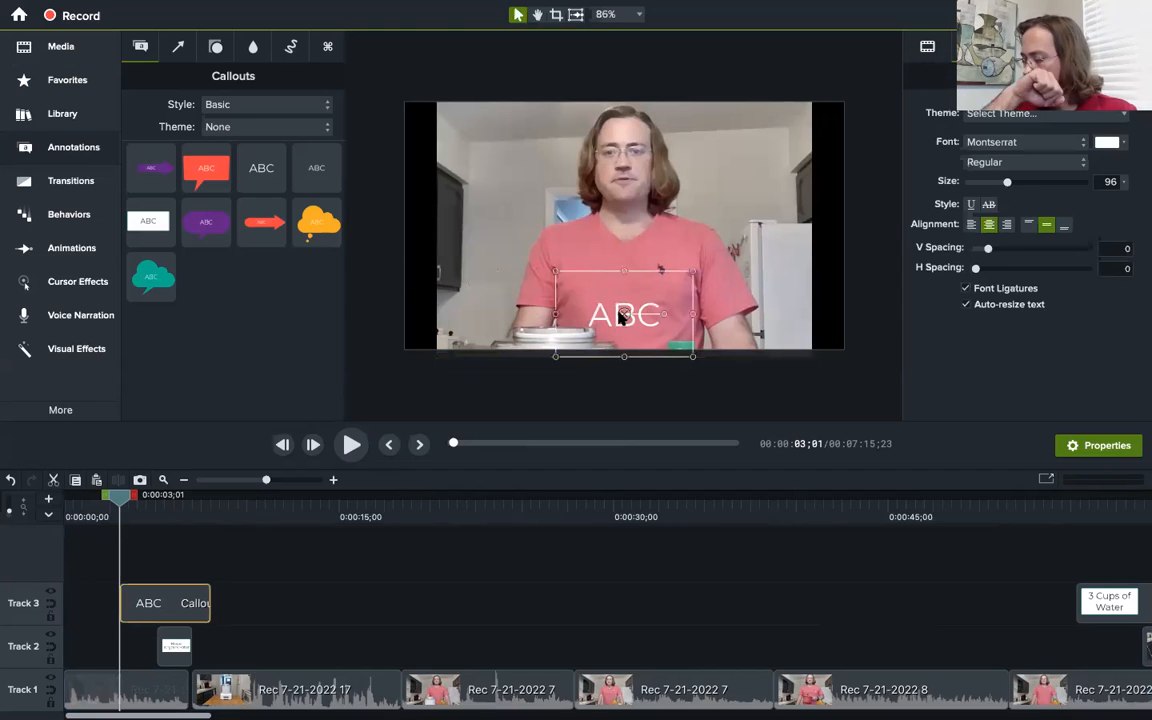
double_click(651, 310)
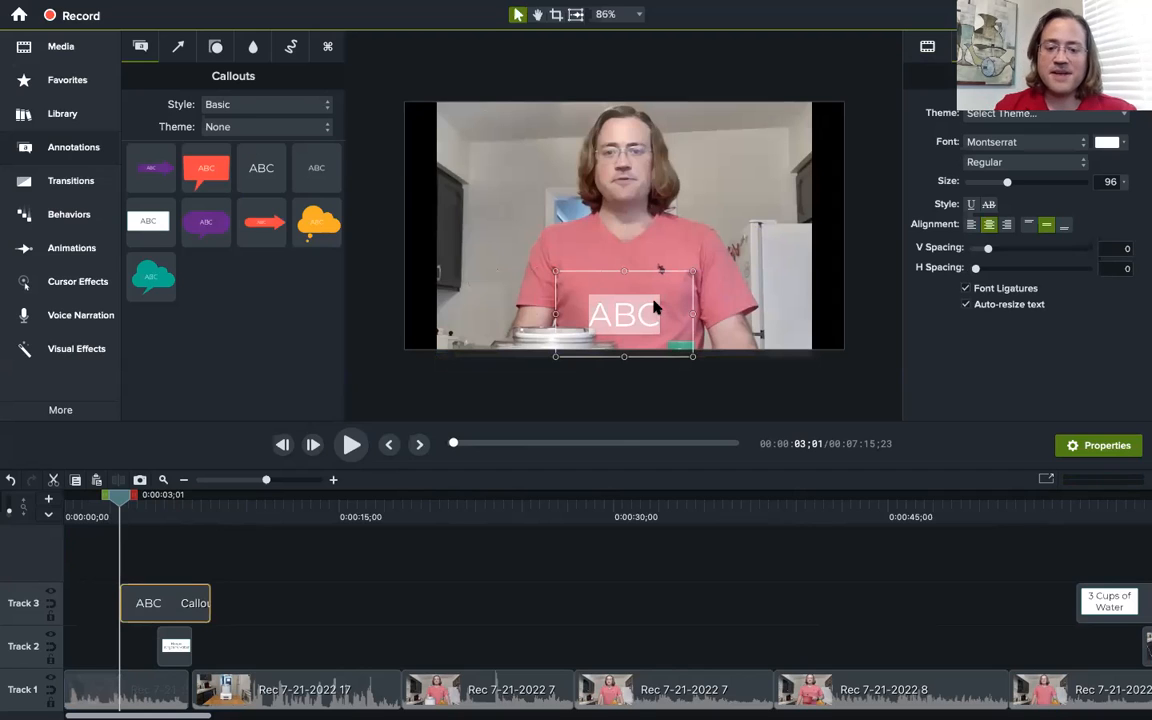
type("Jeffrey")
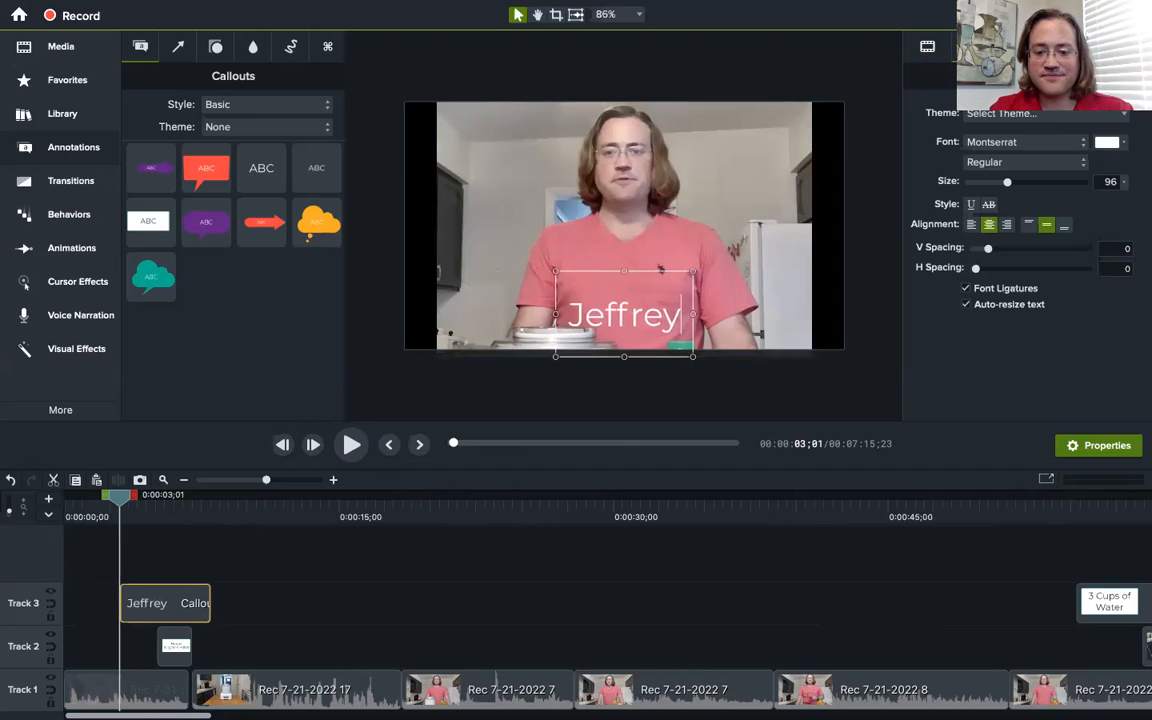
key("Return")
type("Hart")
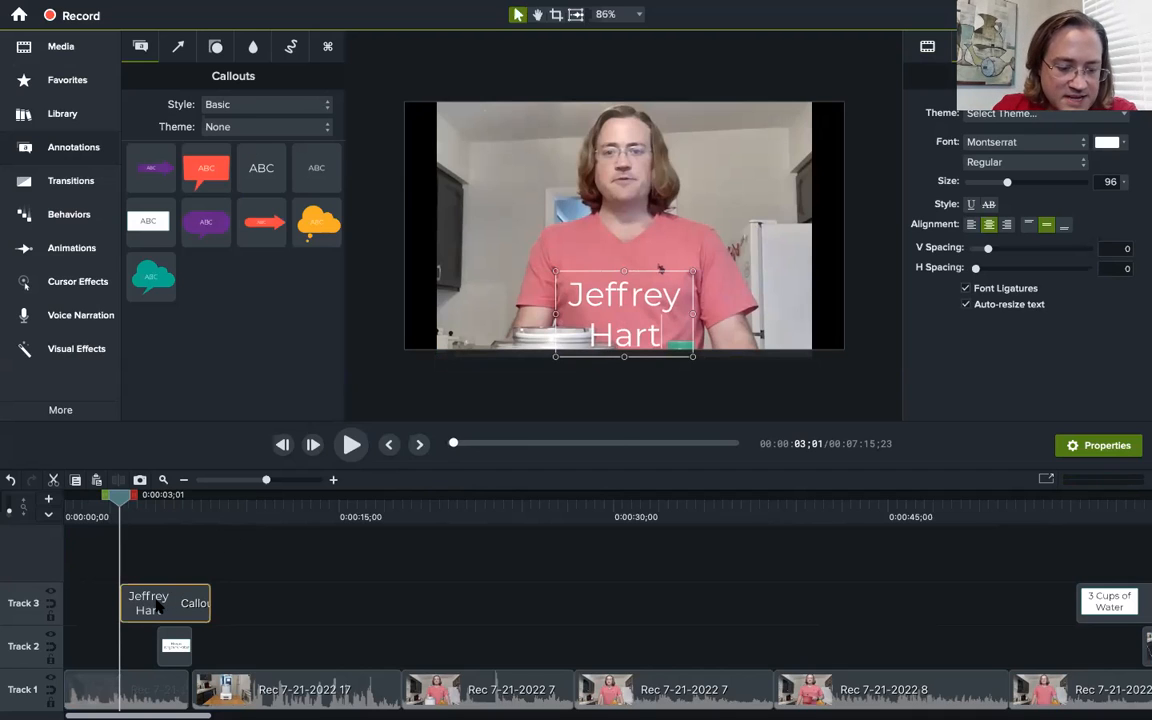
Move the presenter's name callout to the start of Track 2, and extend the start of the "Mango Tangerine Sorbet" callout back to meet it.
left_click_drag(162, 604, 139, 645)
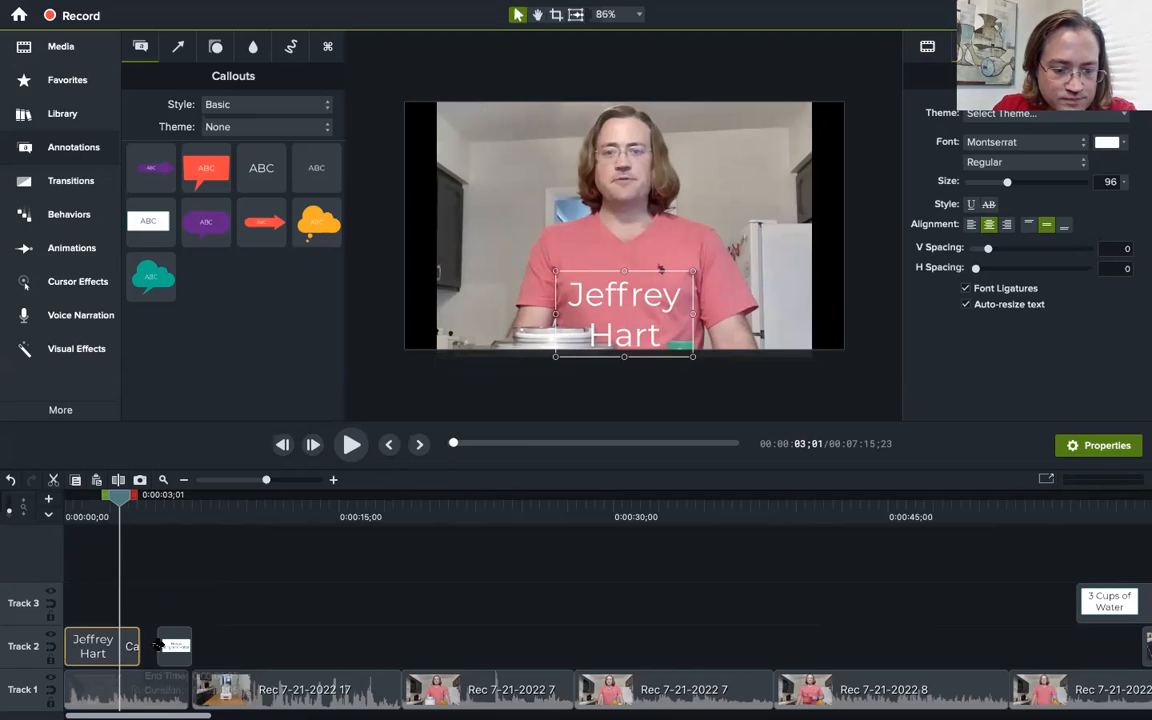
left_click(160, 646)
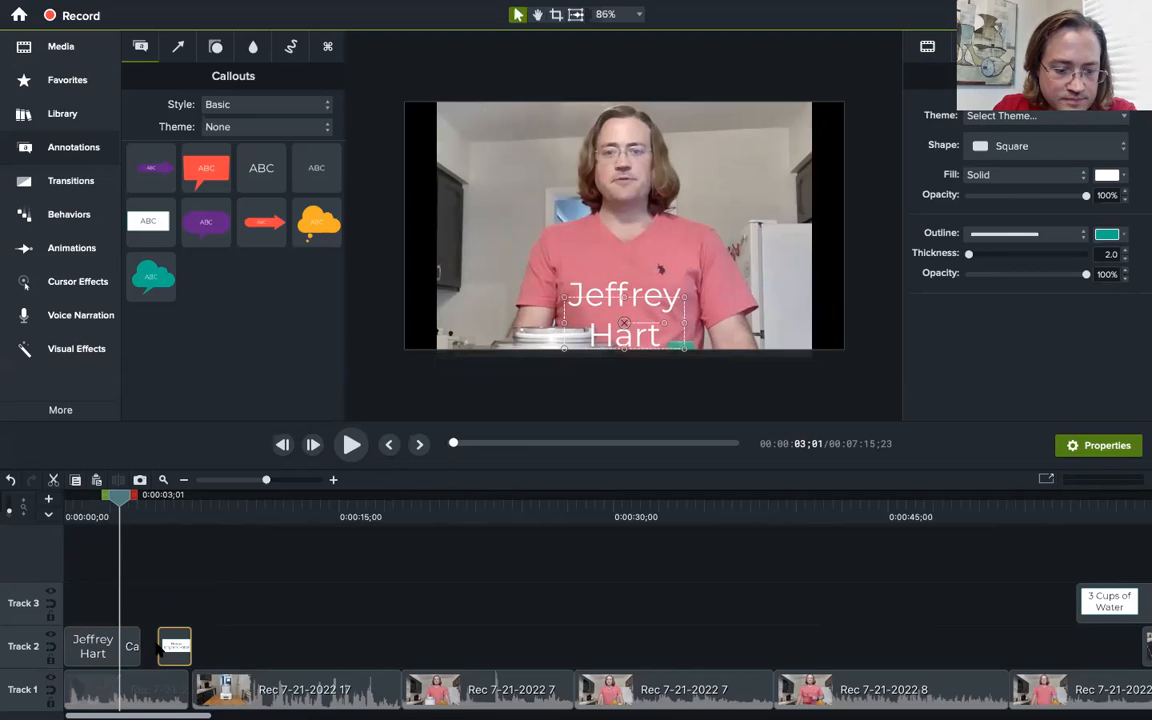
mouse_move(157, 645)
left_mouse_down()
mouse_move(130, 645)
mouse_move(142, 645)
left_mouse_up()
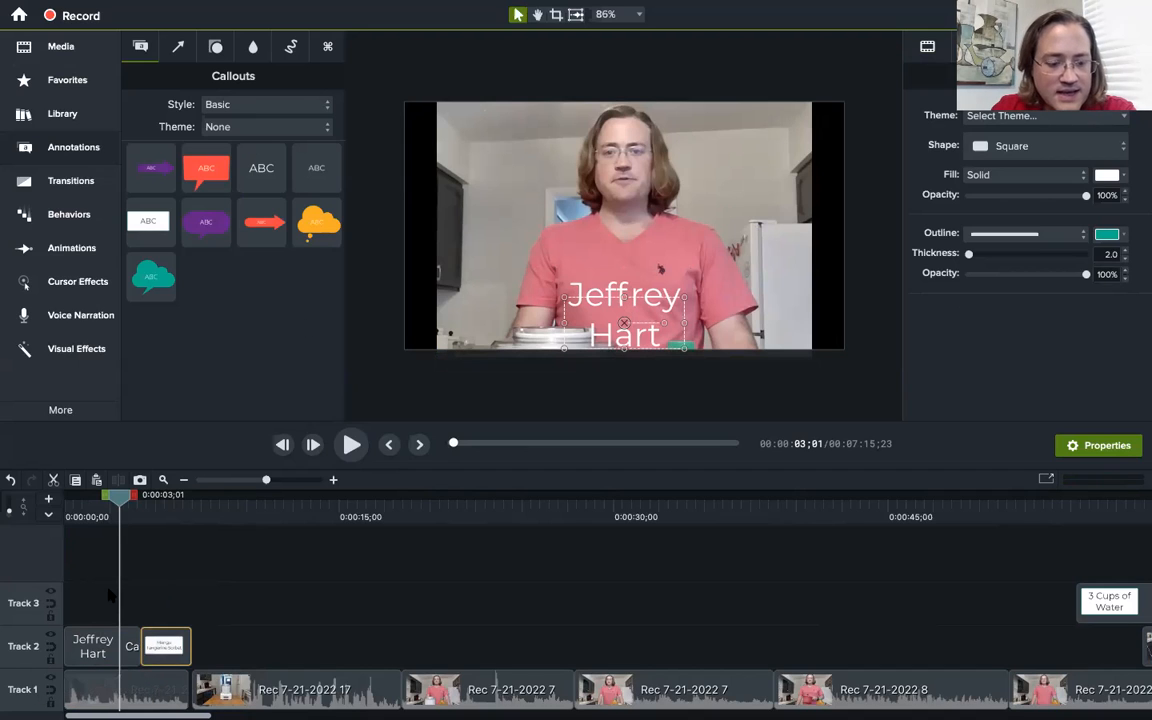
Nudge the presenter's name callout slightly upward in the frame so its text sits clear of the bottom edge.
left_click(90, 645)
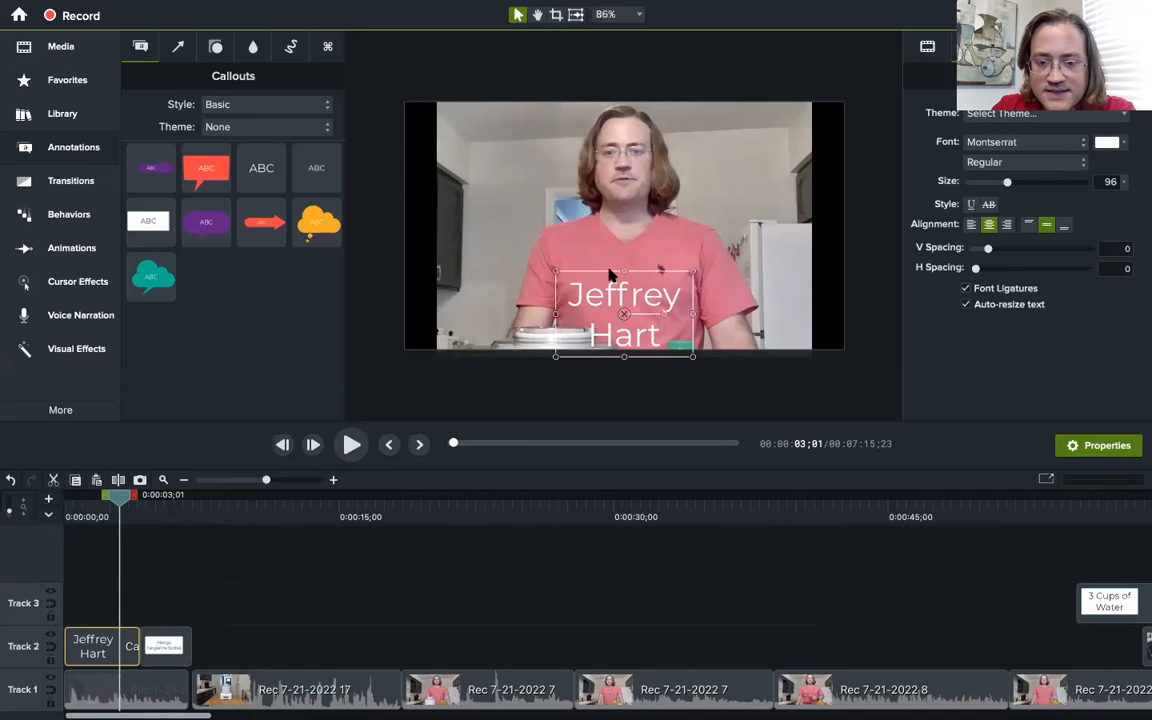
left_click_drag(613, 254, 614, 256)
left_click(679, 201)
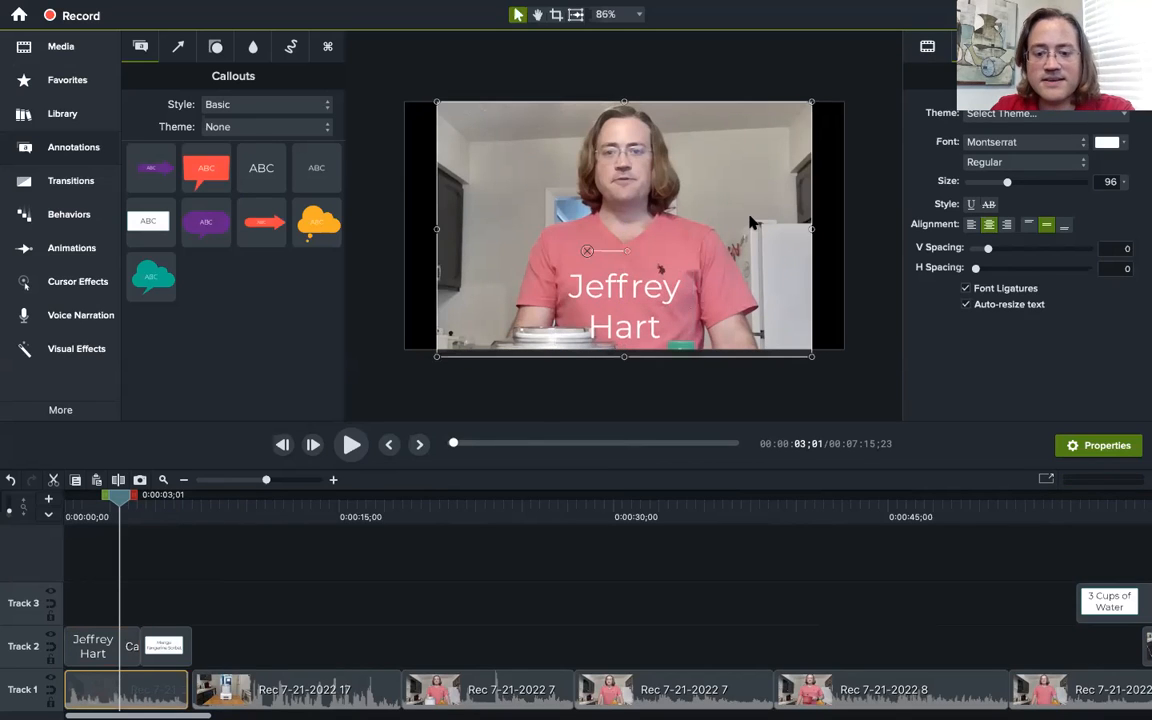
Preview the opening from near the beginning through both title callouts, and save the project.
left_click(70, 512)
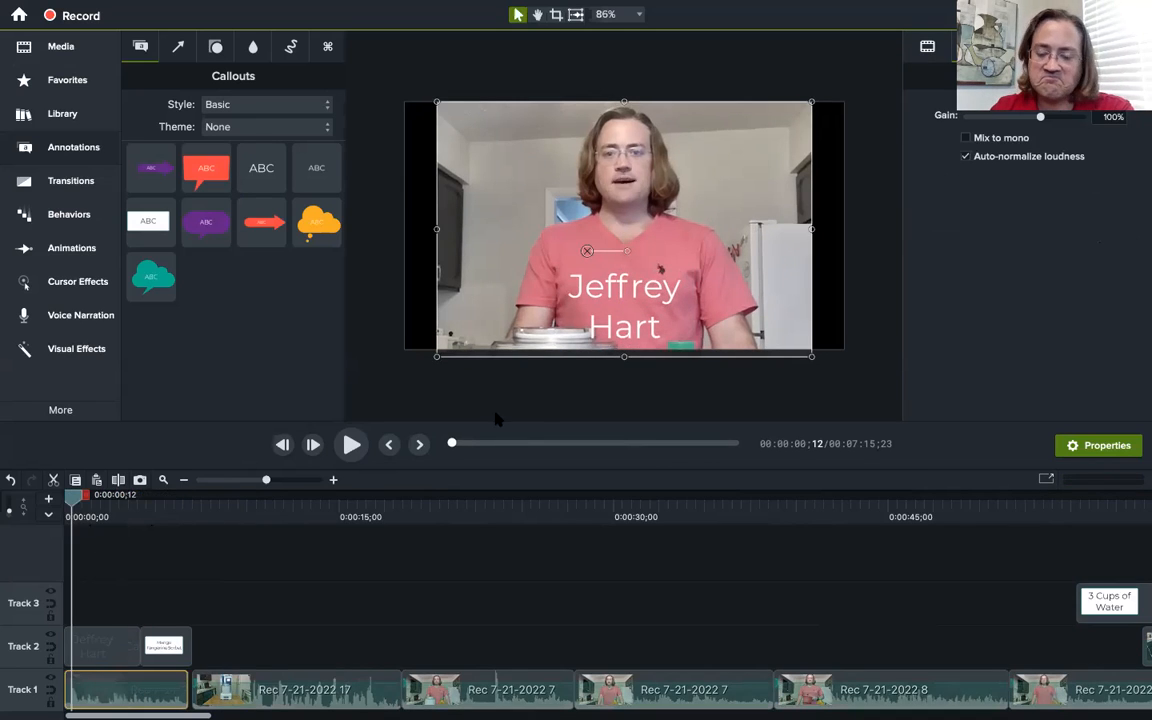
left_click(351, 444)
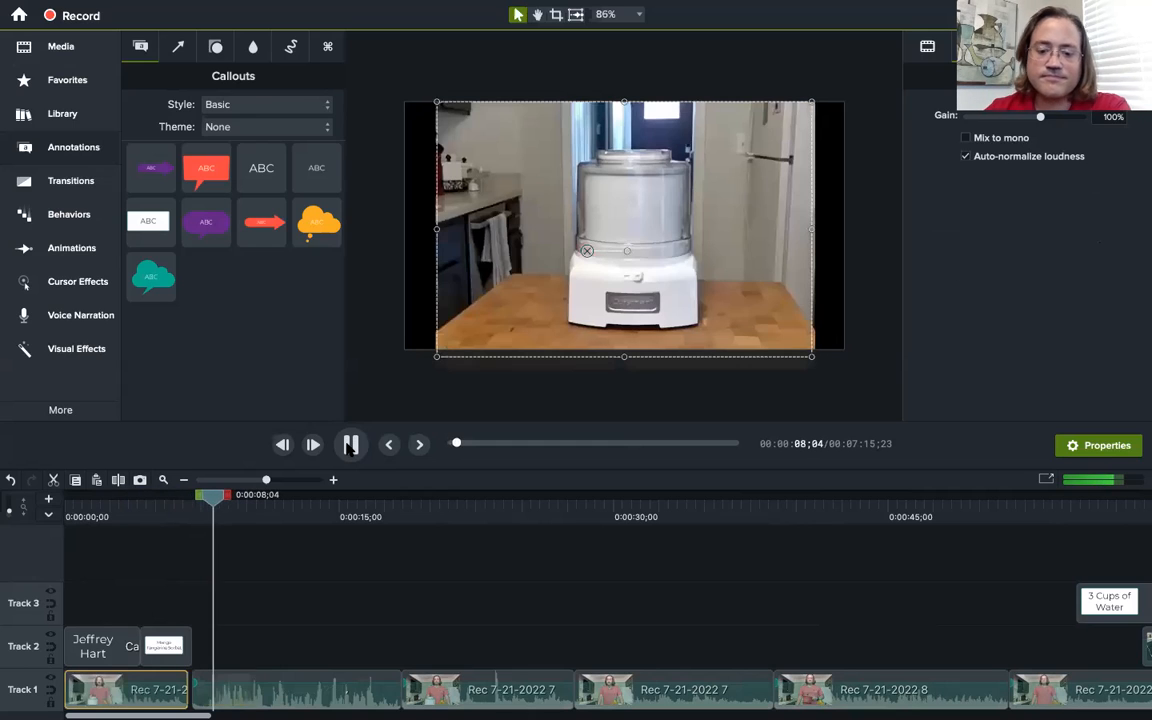
left_click(350, 446)
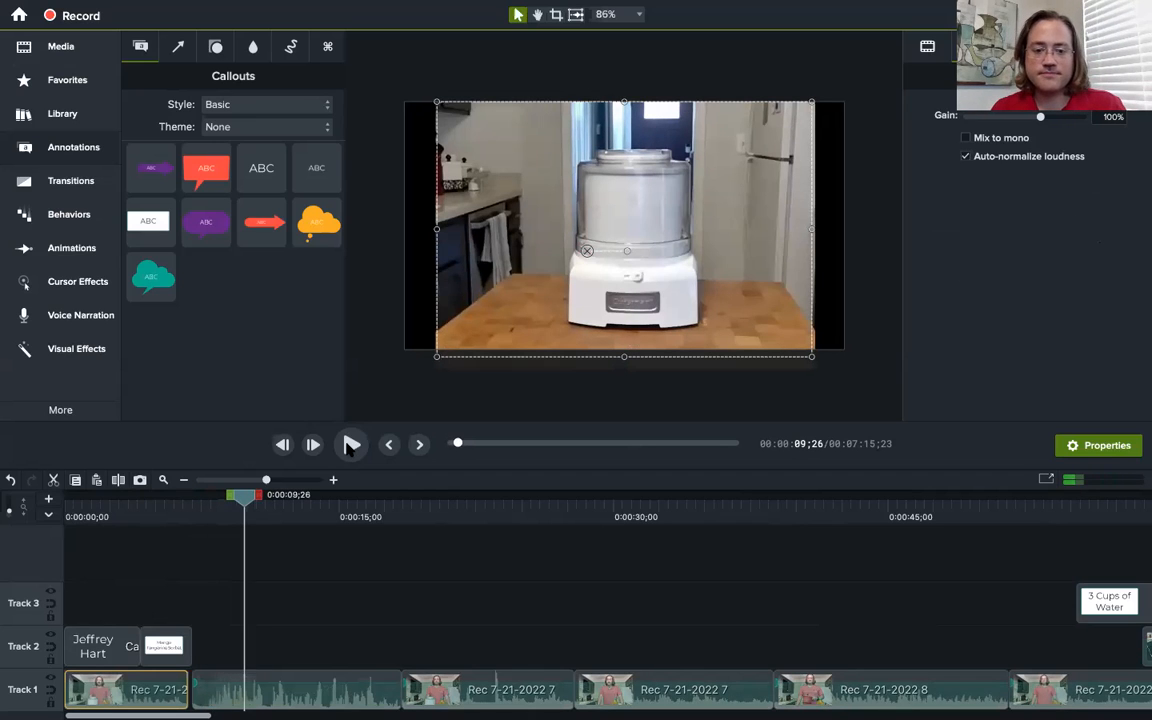
key("super+s")
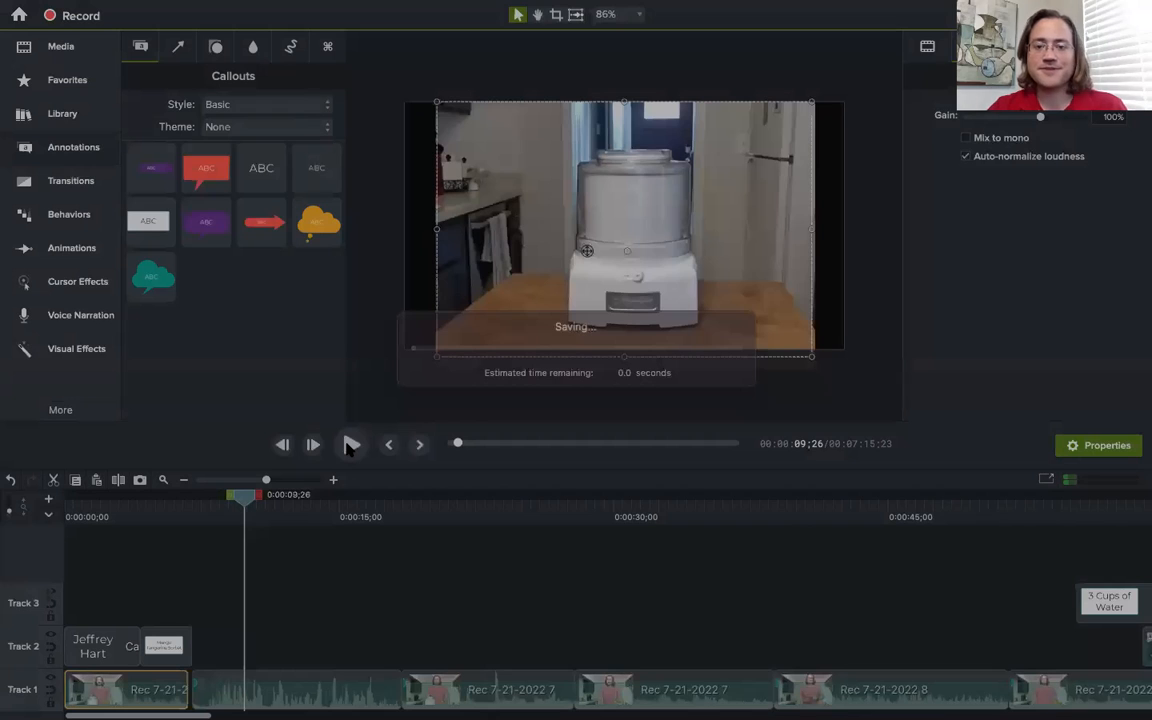